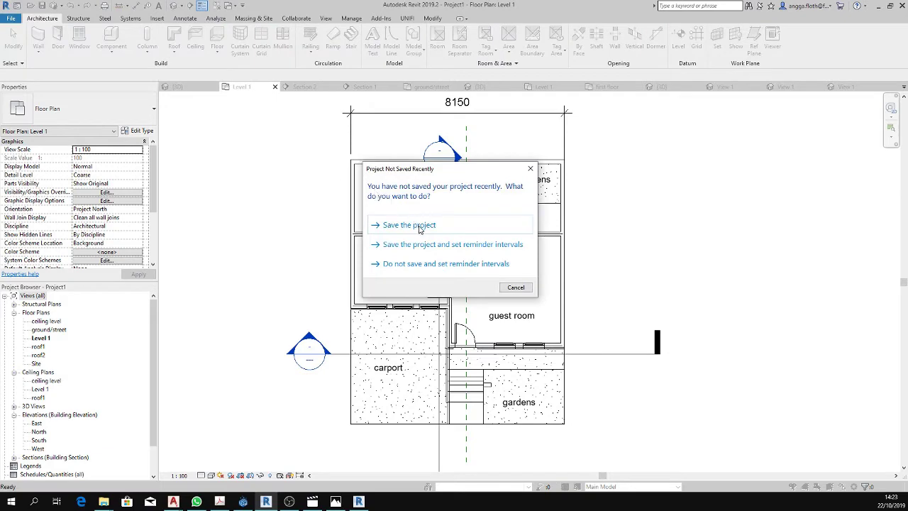
Answer the Project Not Saved Recently reminder by saving the project.
left_click(419, 227)
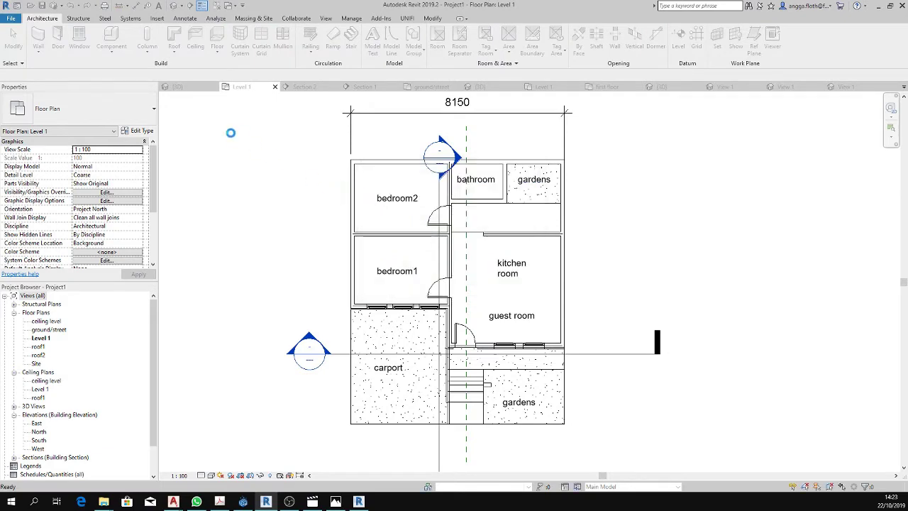
Start placing a Component and browse its type list for M_RPC Shrub : Century - 0.56 Meters.
left_click(96, 112)
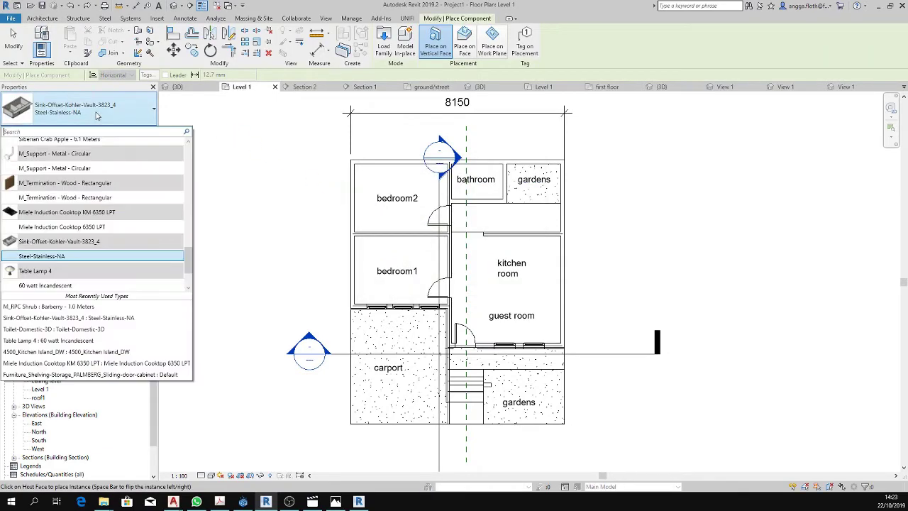
scroll(90, 162, "up", 3)
scroll(92, 170, "up", 3)
scroll(94, 173, "up", 2)
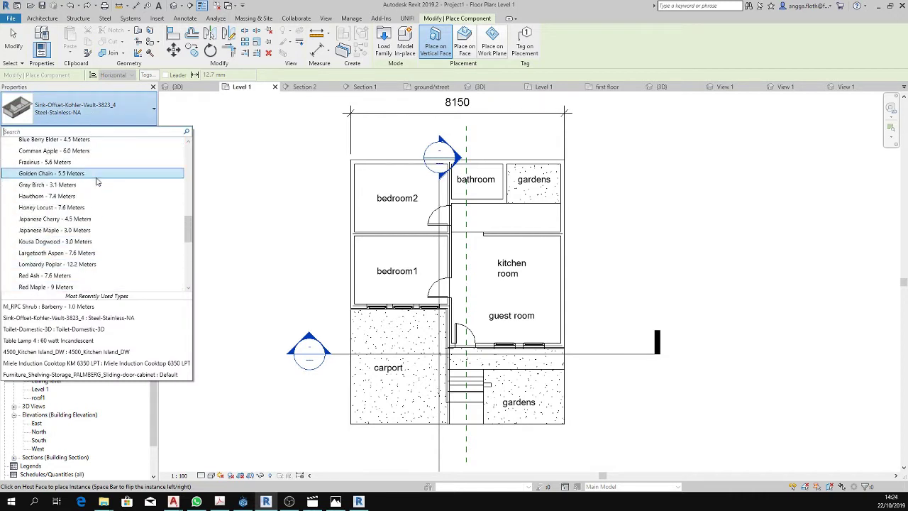
scroll(97, 181, "up", 3)
scroll(97, 182, "up", 2)
scroll(97, 182, "up", 2)
scroll(97, 182, "up", 2)
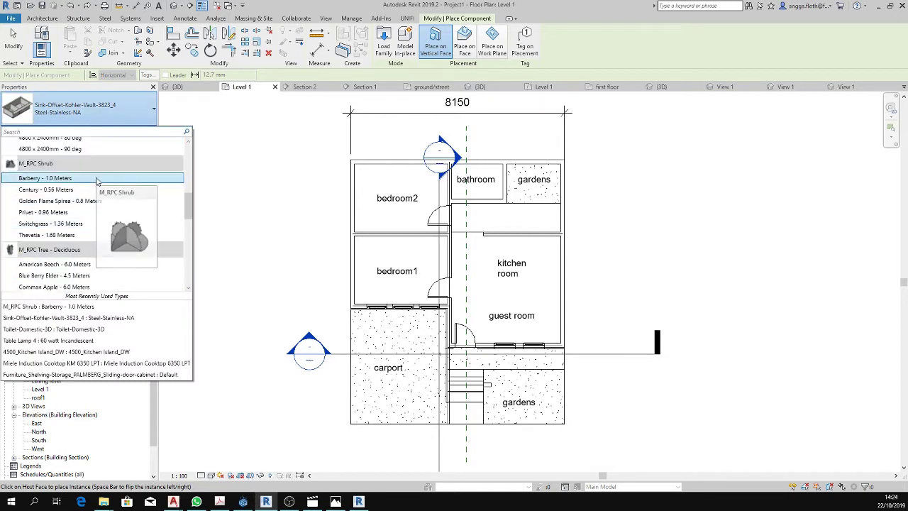
scroll(97, 182, "up", 5)
scroll(97, 182, "up", 3)
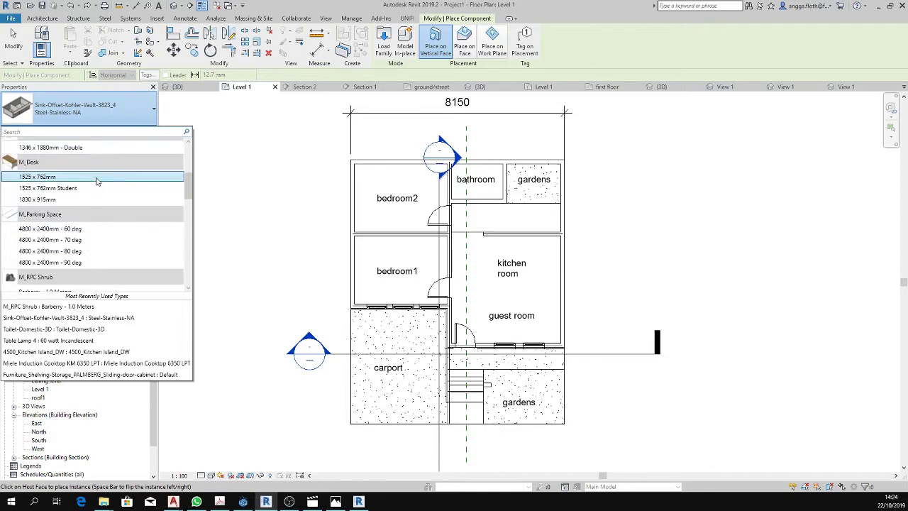
scroll(97, 182, "down", 2)
scroll(99, 183, "down", 6)
scroll(98, 183, "down", 3)
scroll(98, 182, "down", 3)
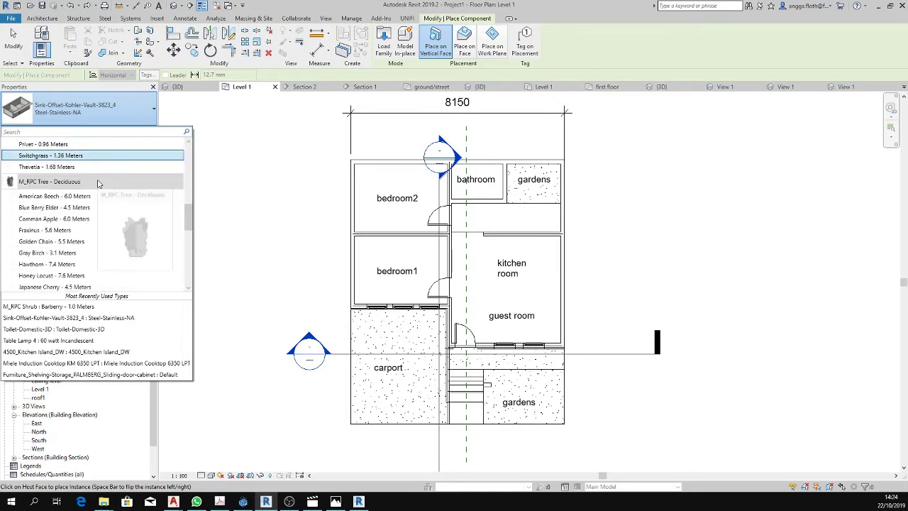
scroll(98, 183, "down", 2)
scroll(97, 198, "up", 2)
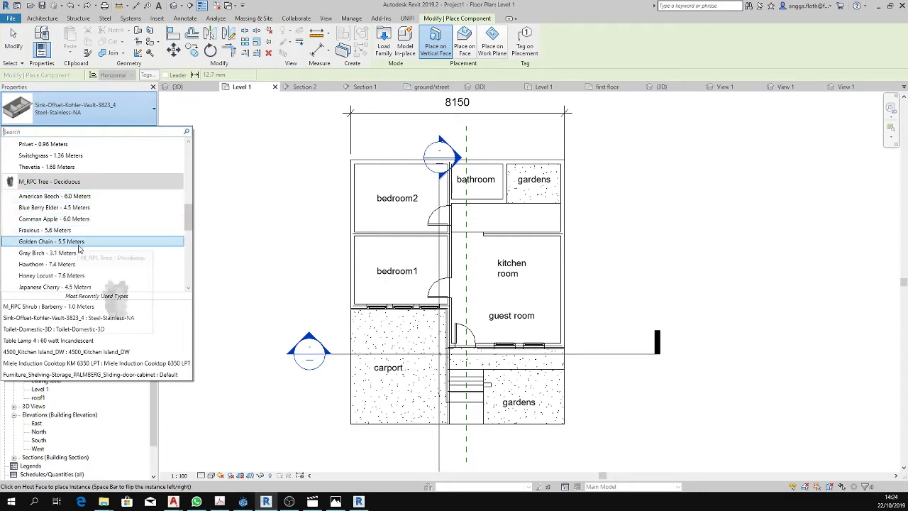
scroll(78, 248, "down", 2)
scroll(79, 248, "down", 2)
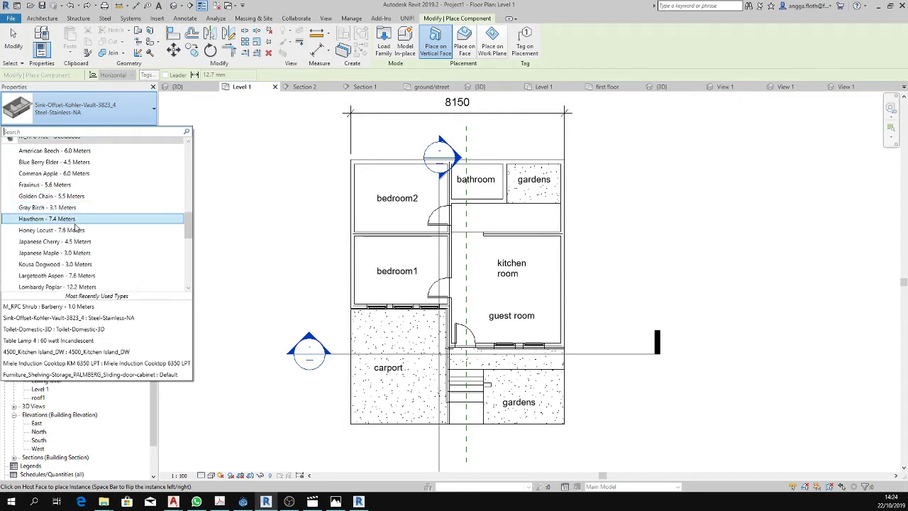
scroll(91, 248, "down", 2)
scroll(91, 251, "down", 2)
scroll(91, 250, "down", 2)
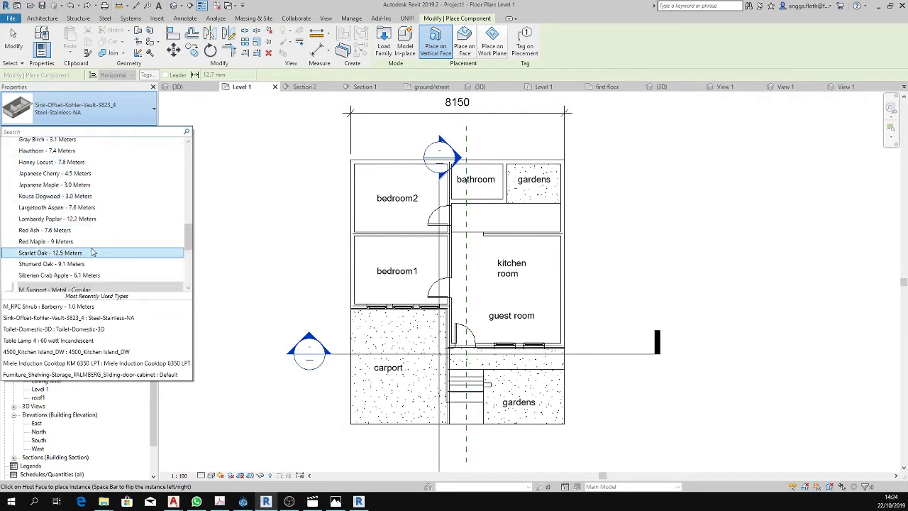
scroll(105, 253, "down", 3)
scroll(107, 254, "up", 9)
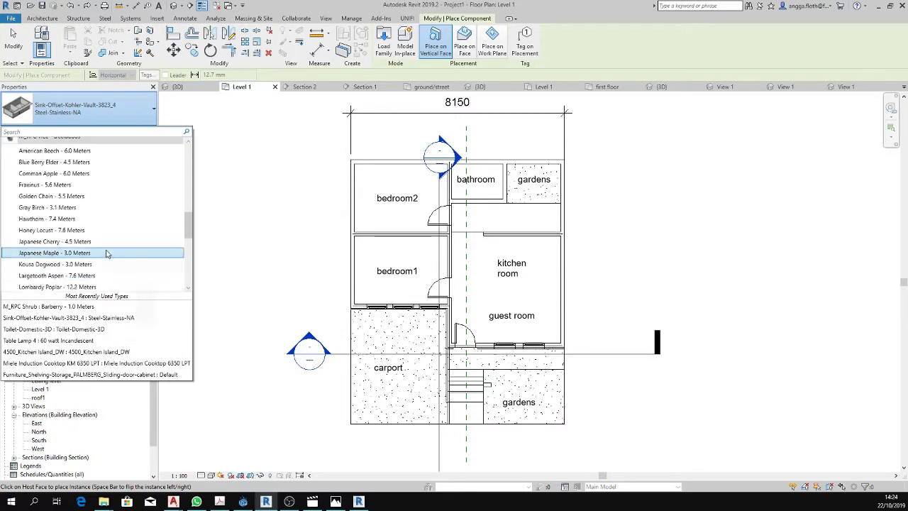
scroll(106, 254, "up", 4)
scroll(106, 254, "up", 2)
scroll(103, 251, "up", 2)
scroll(97, 249, "up", 2)
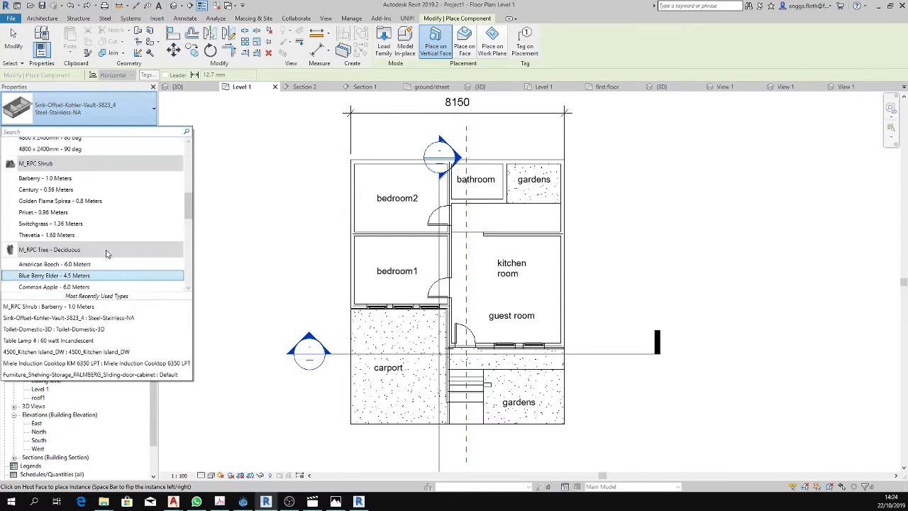
Plant two Century 0.56 Meters shrubs in the lower gardens.
left_click(55, 193)
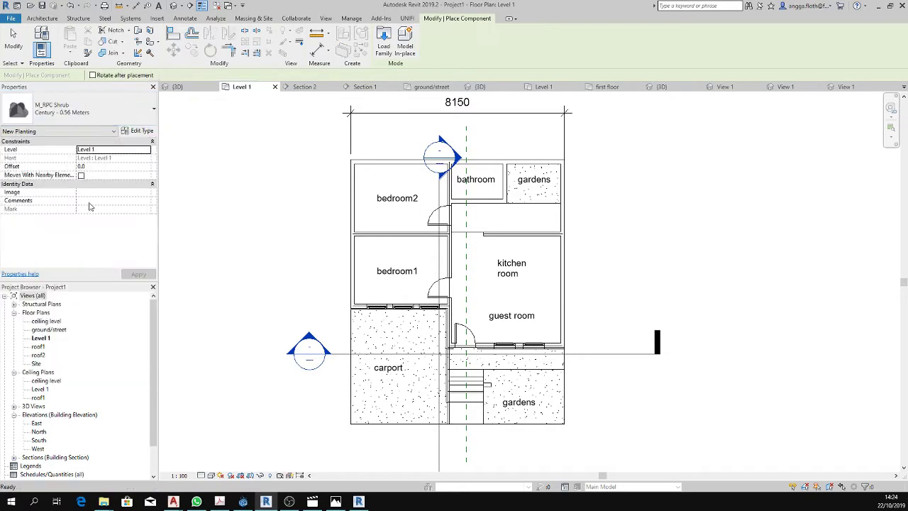
scroll(512, 390, "up", 2)
scroll(512, 390, "up", 2)
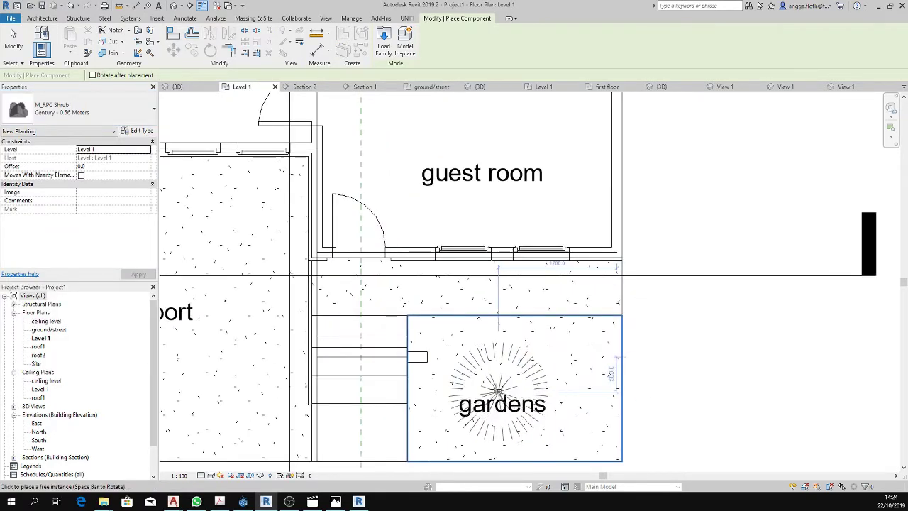
left_click(477, 391)
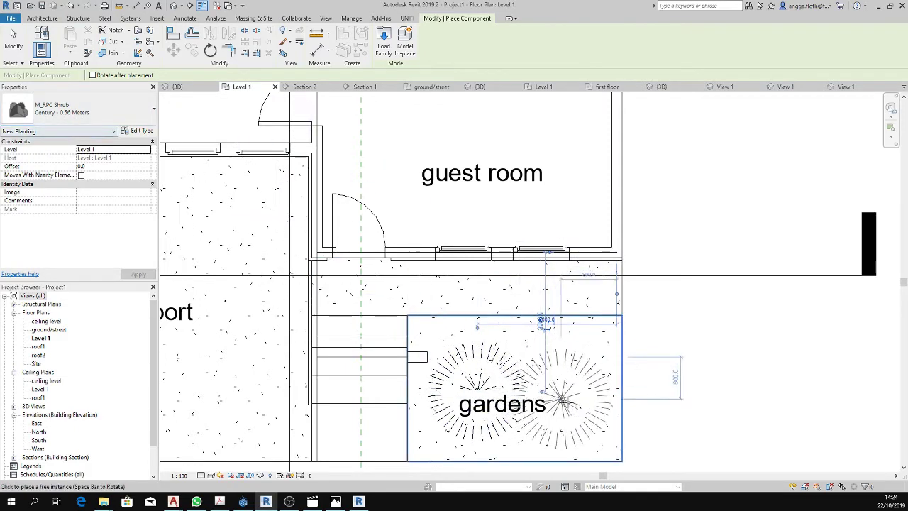
left_click(560, 390)
key("Escape")
key("Escape")
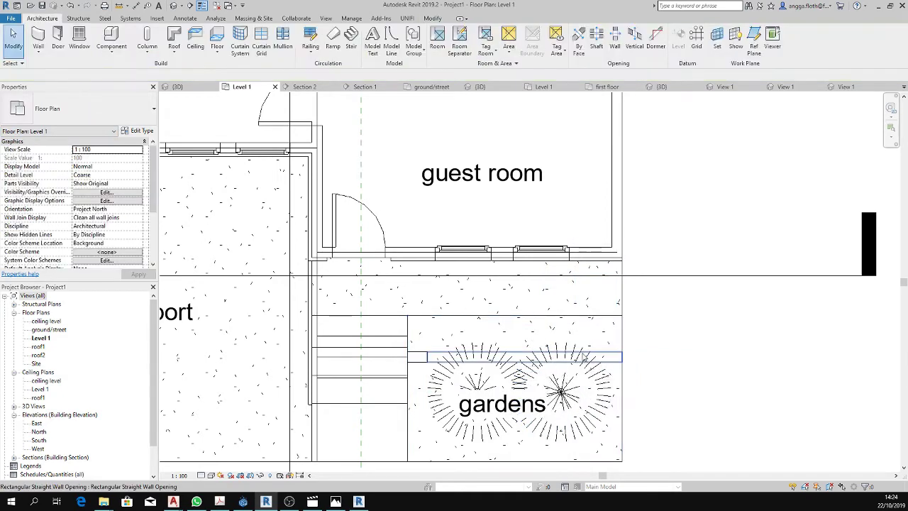
Change the right-hand lower-garden shrub to the Golden Flame Spirea type.
left_click(604, 404)
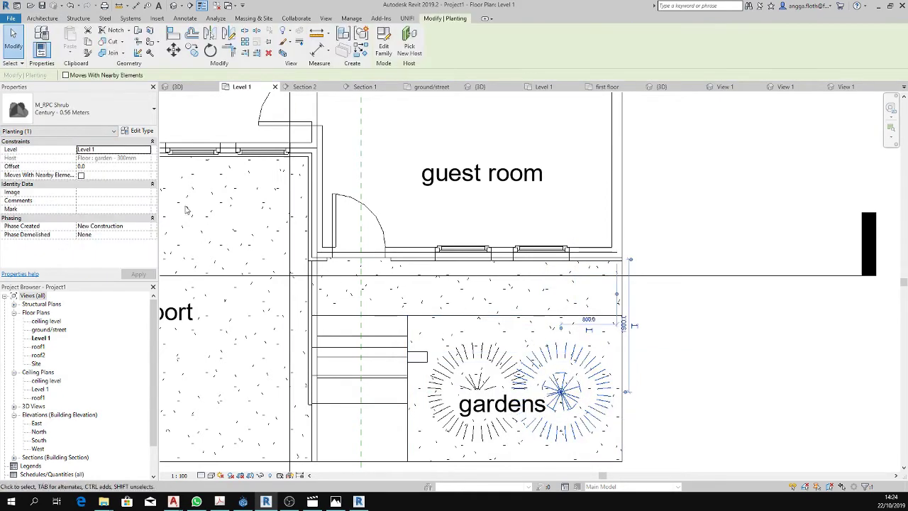
left_click(80, 114)
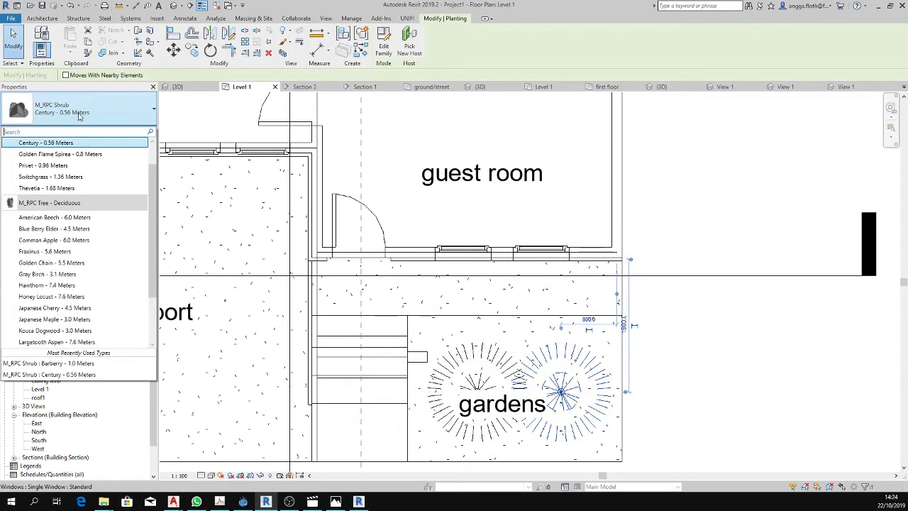
left_click(79, 154)
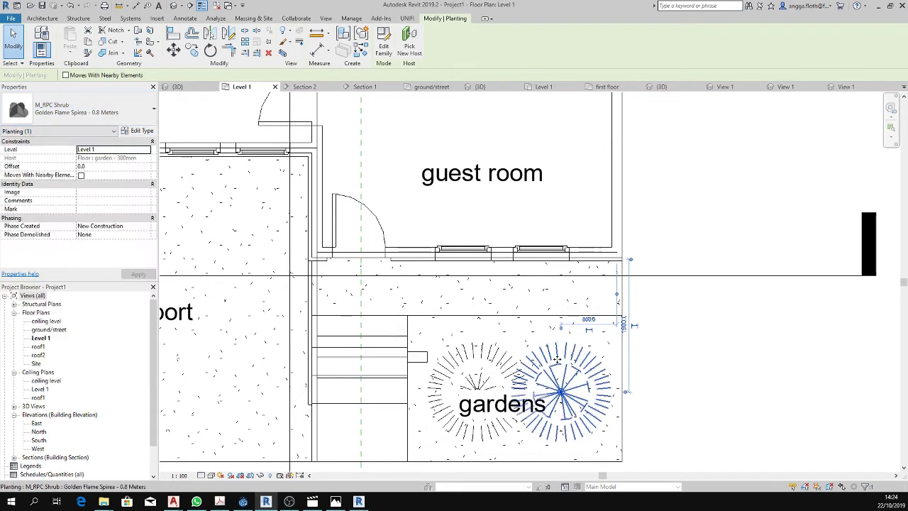
left_click(635, 387)
Plant another Century shrub in the upper gardens beside the bathroom.
scroll(635, 387, "down", 2)
scroll(648, 397, "down", 1)
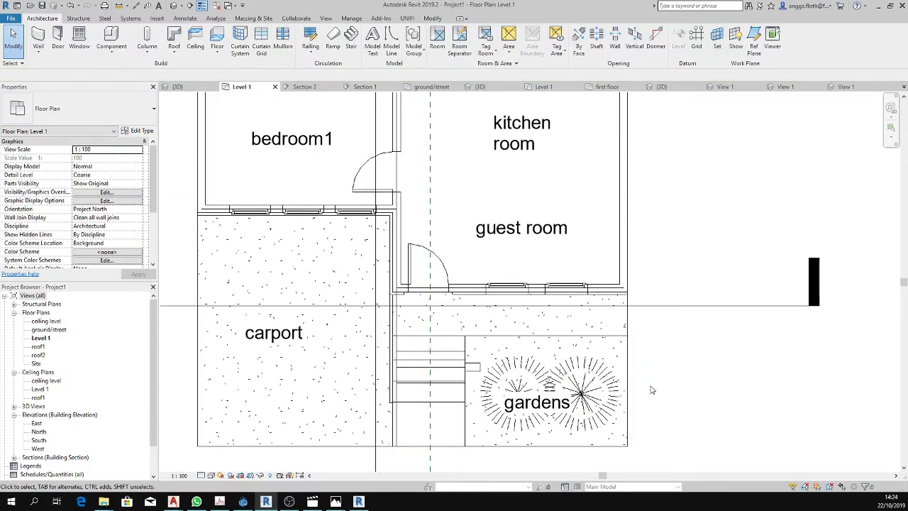
scroll(648, 397, "down", 4)
scroll(656, 259, "up", 1)
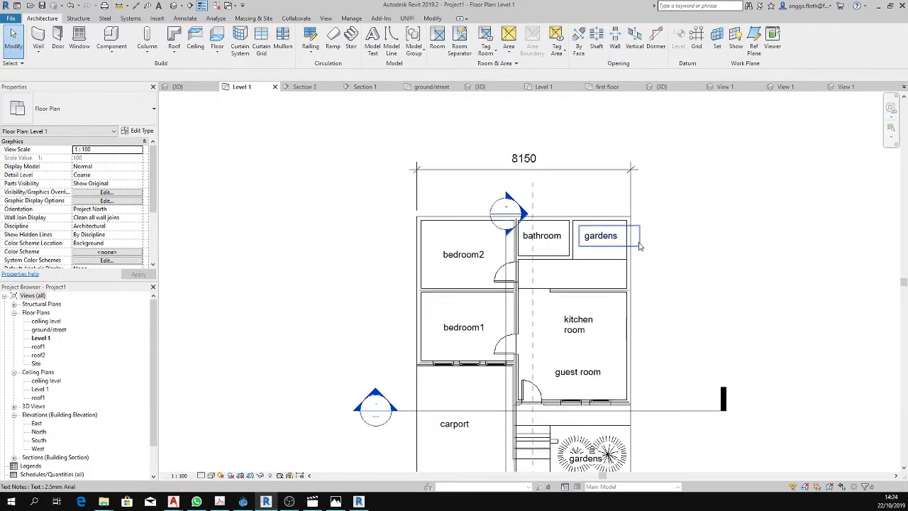
scroll(646, 253, "up", 3)
left_click(111, 37)
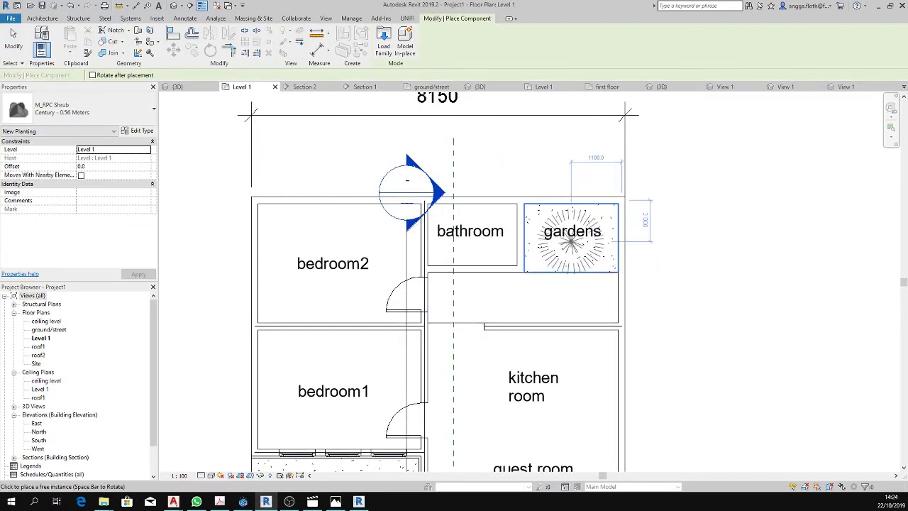
left_click(571, 241)
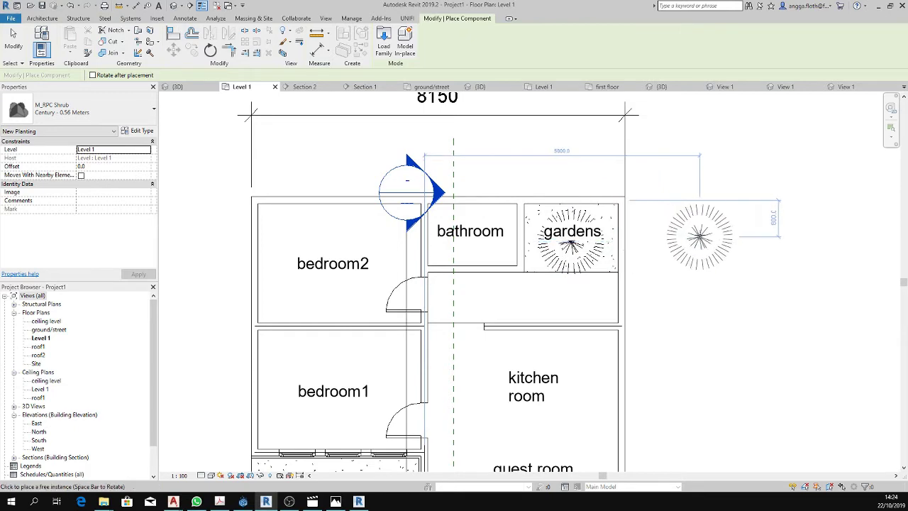
key("Escape")
key("Escape")
scroll(700, 238, "down", 2)
scroll(681, 284, "down", 1)
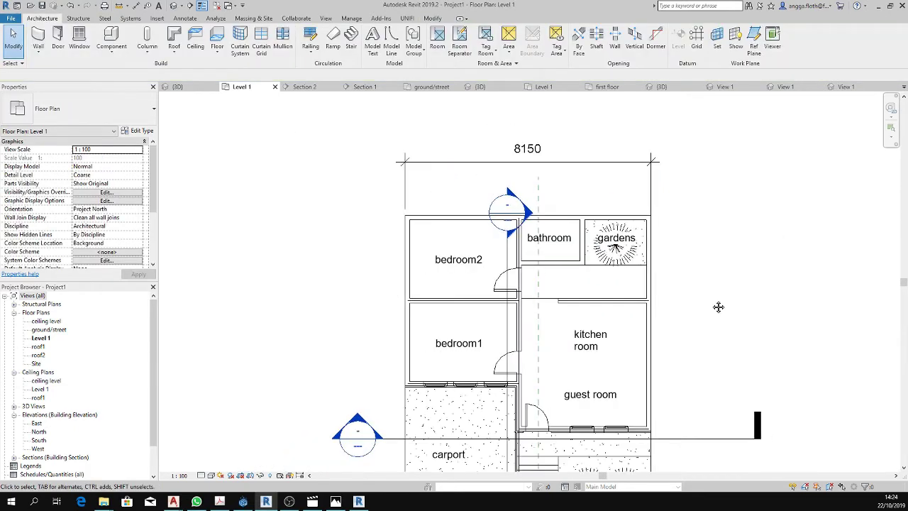
middle_click_drag(661, 306, 652, 219)
scroll(630, 205, "up", 2)
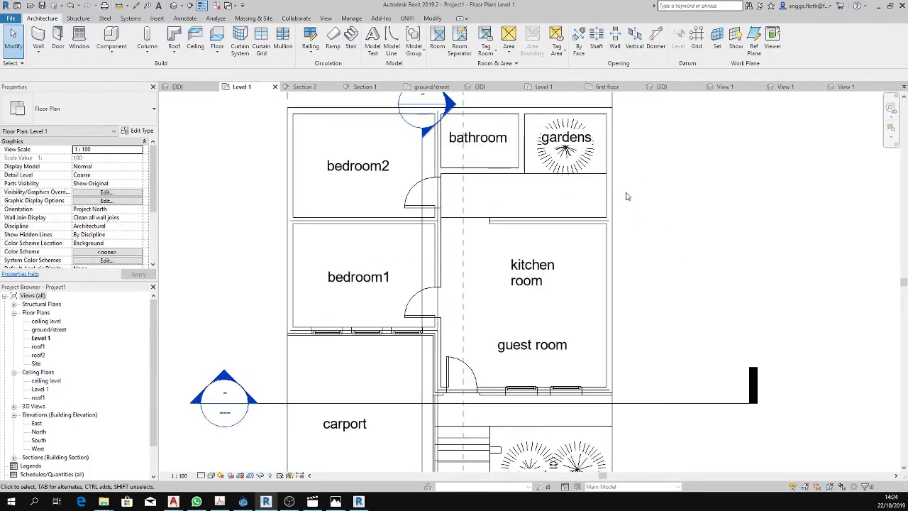
middle_click_drag(595, 200, 669, 263)
scroll(456, 369, "up", 2)
middle_click_drag(472, 346, 480, 318)
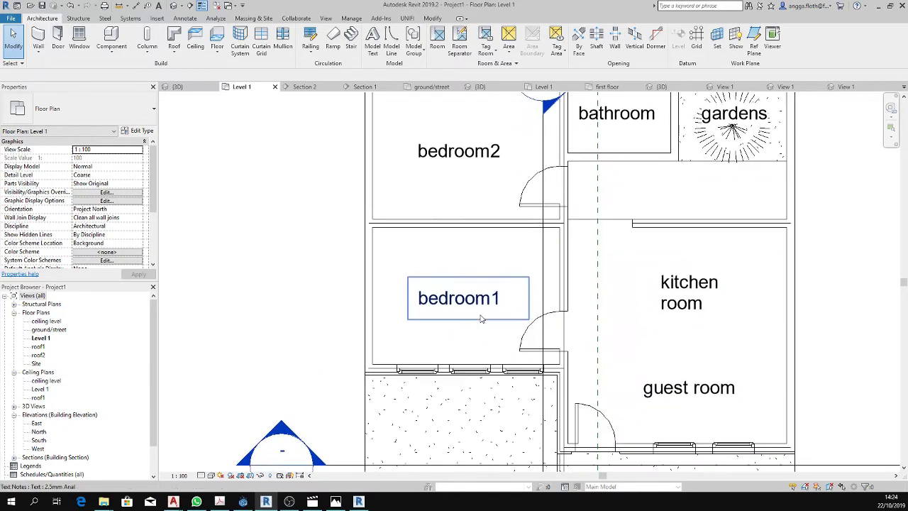
Place an M_Bed-Box 1346 x 1880mm Double bed in bedroom1, rotated with pillows facing left.
left_click(109, 39)
left_click(91, 114)
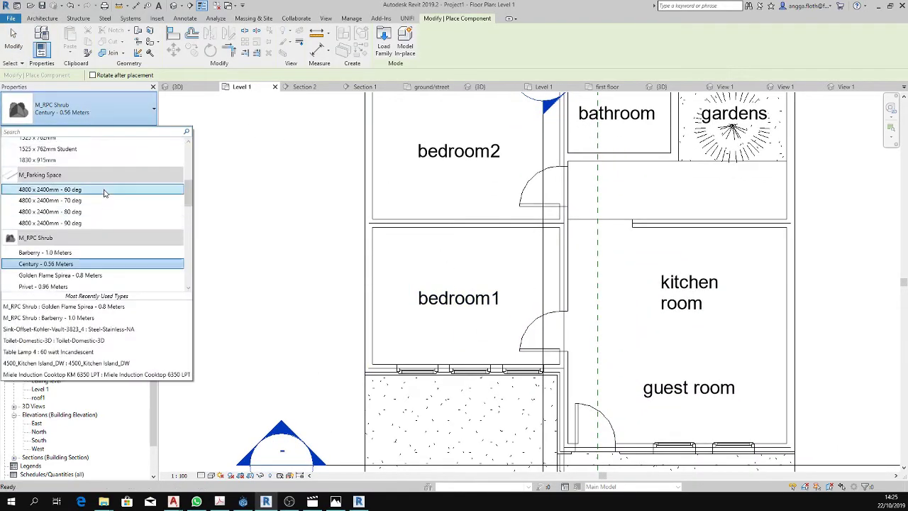
scroll(104, 193, "up", 1)
scroll(104, 193, "up", 1)
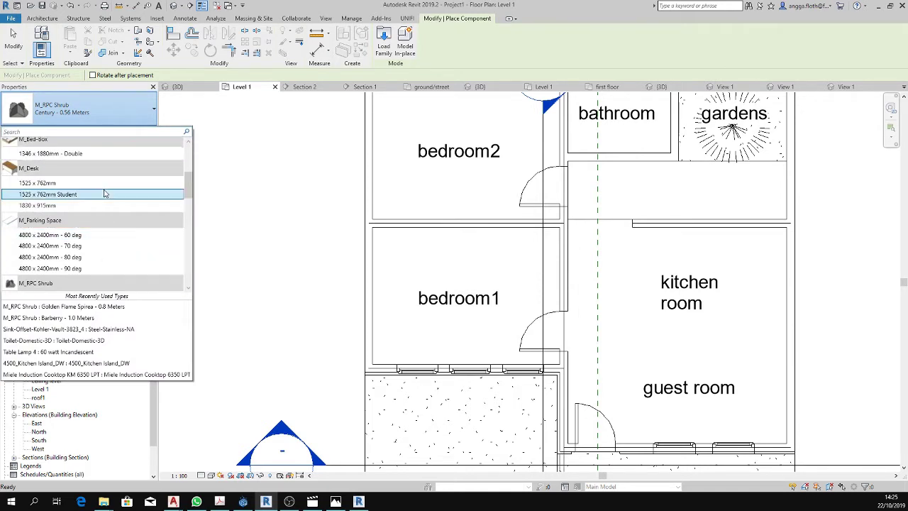
scroll(104, 193, "up", 1)
left_click(104, 198)
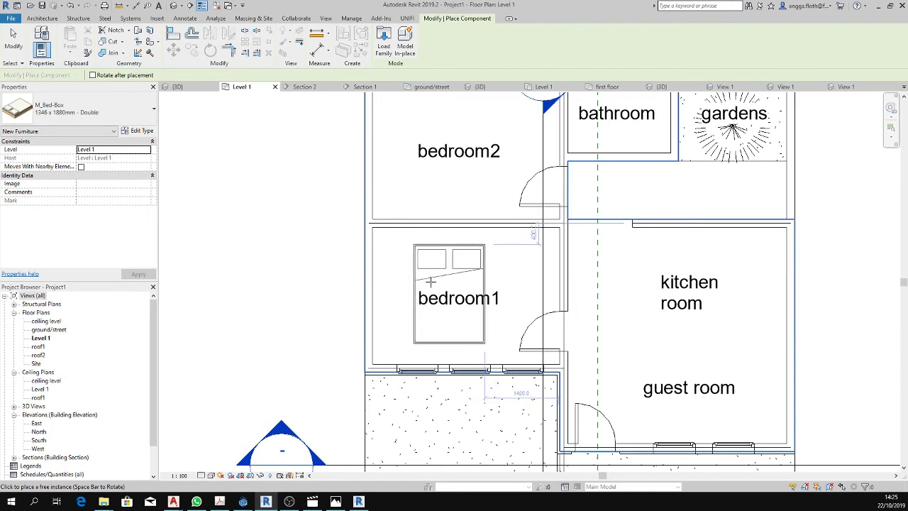
key("space")
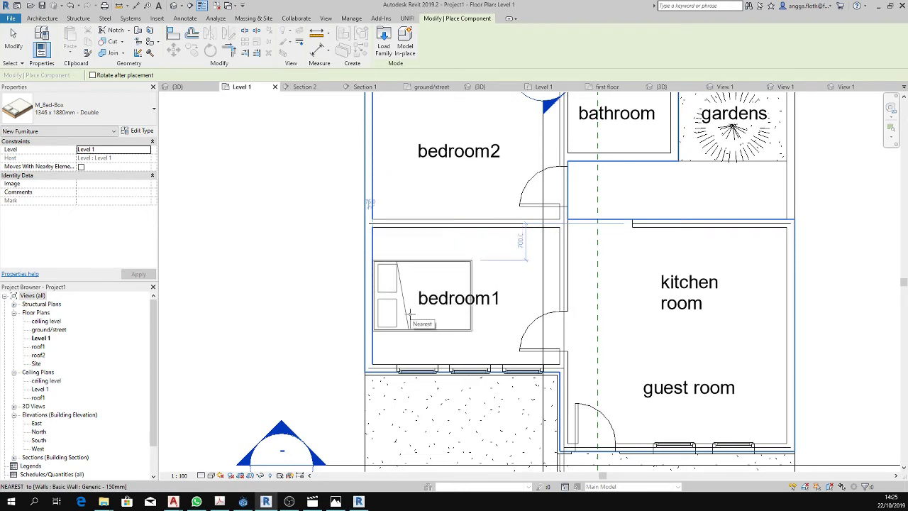
left_click(410, 312)
Place a second double bed in bedroom2 and end bed placement.
scroll(406, 224, "down", 1)
middle_click_drag(409, 171, 410, 267)
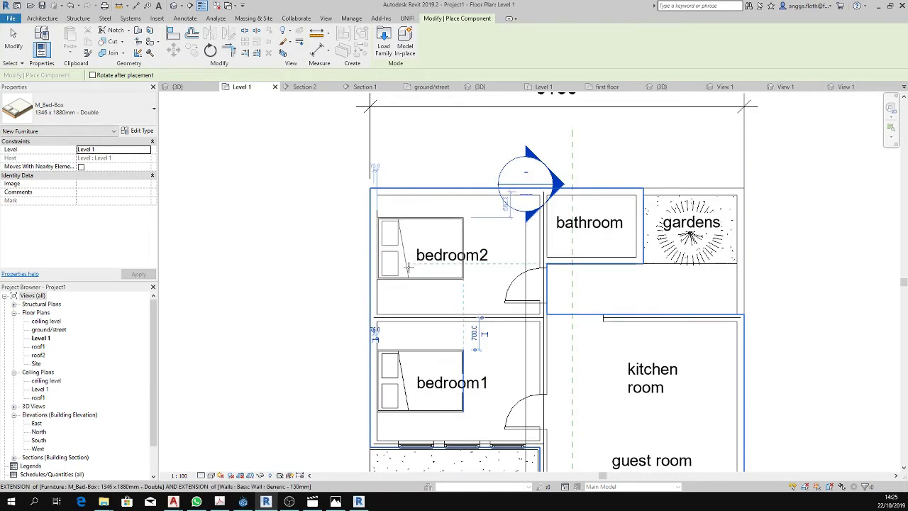
left_click(407, 268)
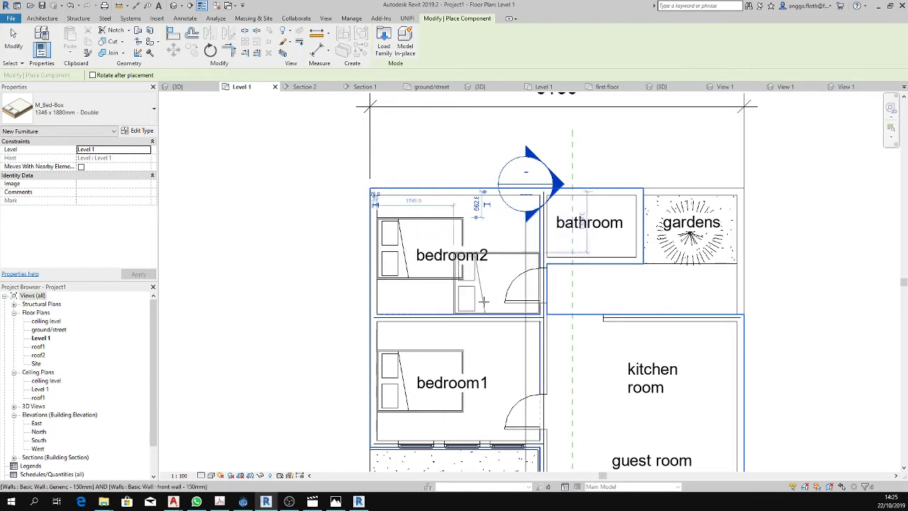
scroll(340, 231, "down", 3)
key("Escape")
key("Escape")
Pick the Furniture_Shelving-Storage_PALMBERG Default sliding-door cabinet type for placement.
middle_click_drag(458, 316, 332, 265)
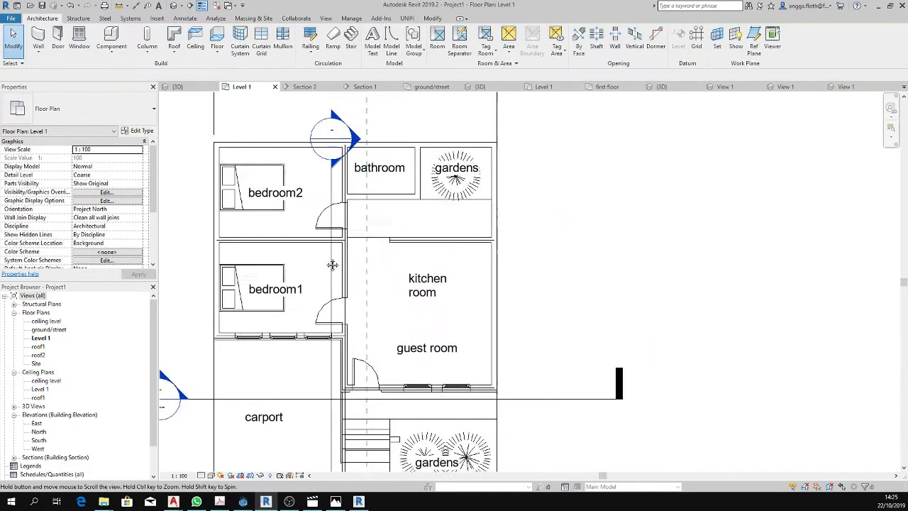
left_click(110, 42)
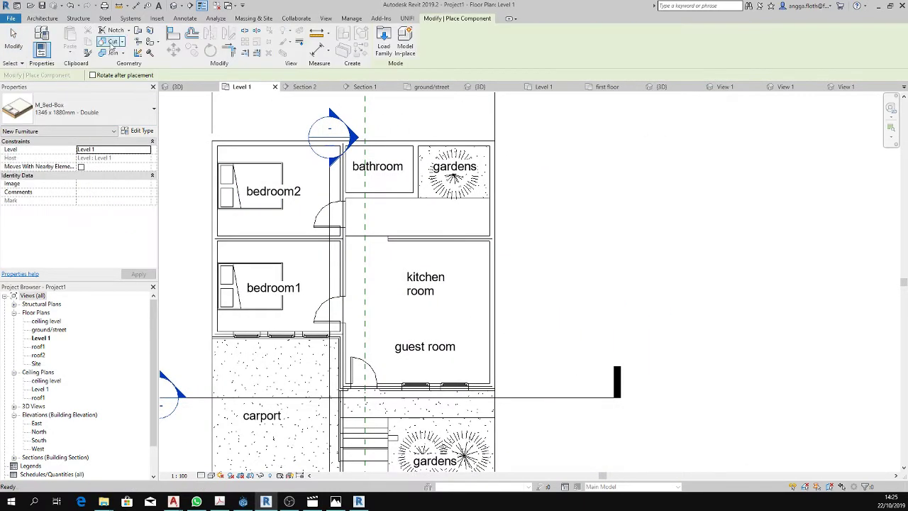
left_click(106, 107)
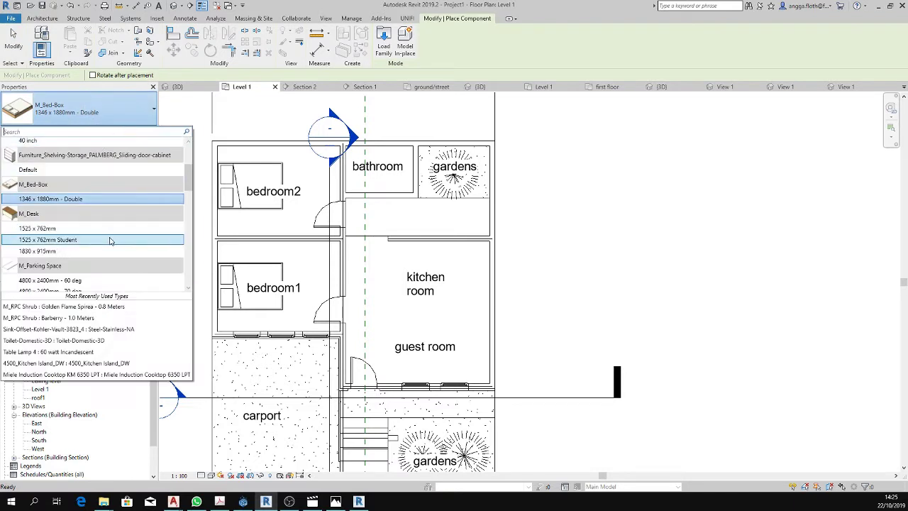
mouse_move(48, 240)
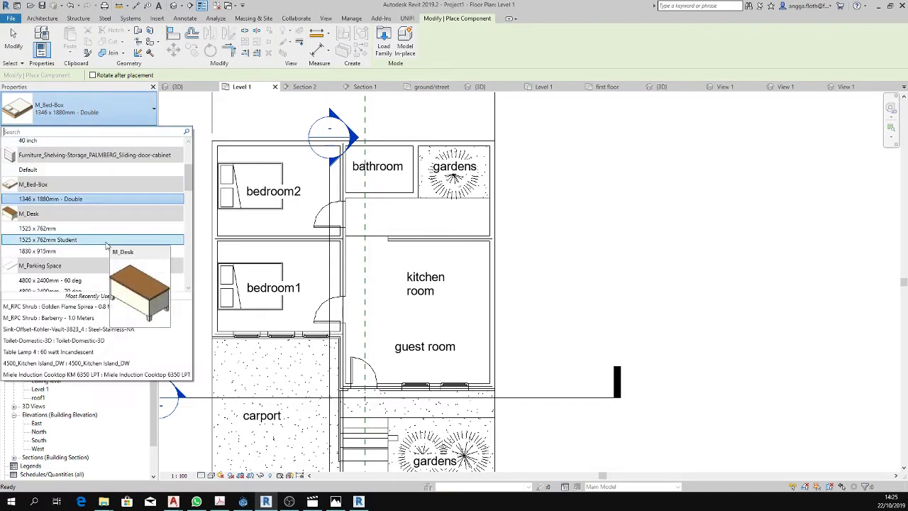
scroll(106, 246, "down", 1)
scroll(106, 246, "down", 1)
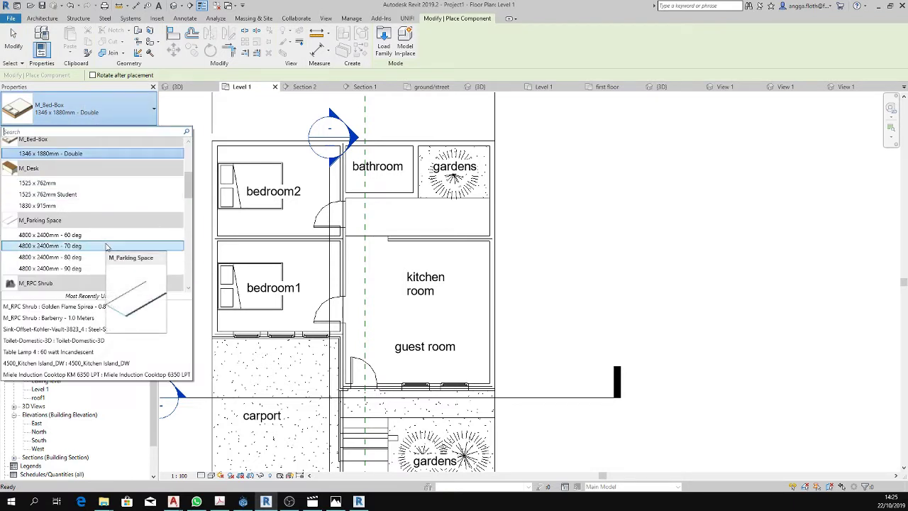
scroll(106, 246, "down", 1)
scroll(106, 247, "down", 1)
scroll(106, 247, "down", 1)
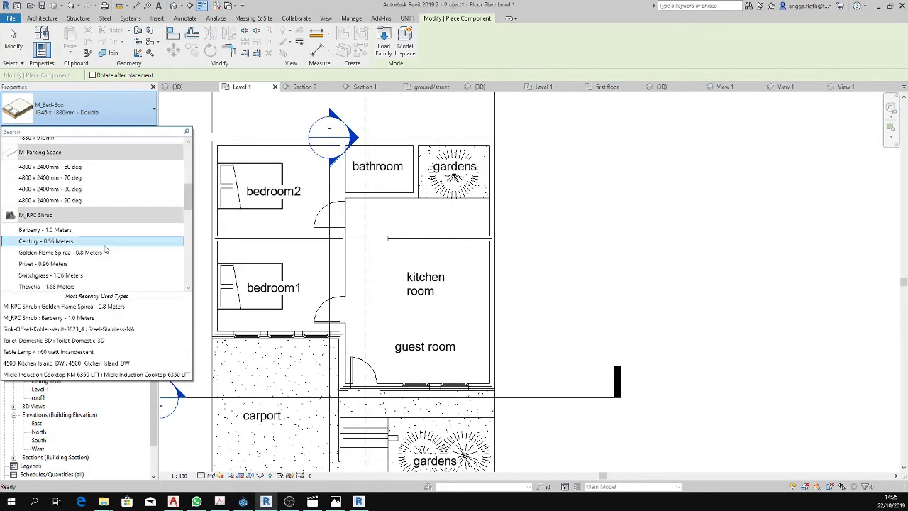
scroll(105, 249, "up", 3)
scroll(104, 250, "up", 3)
scroll(104, 249, "up", 2)
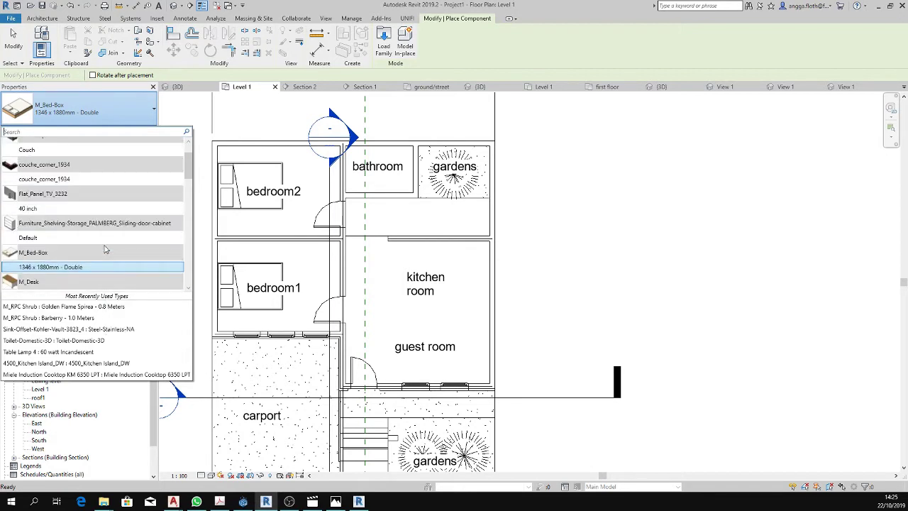
left_click(56, 239)
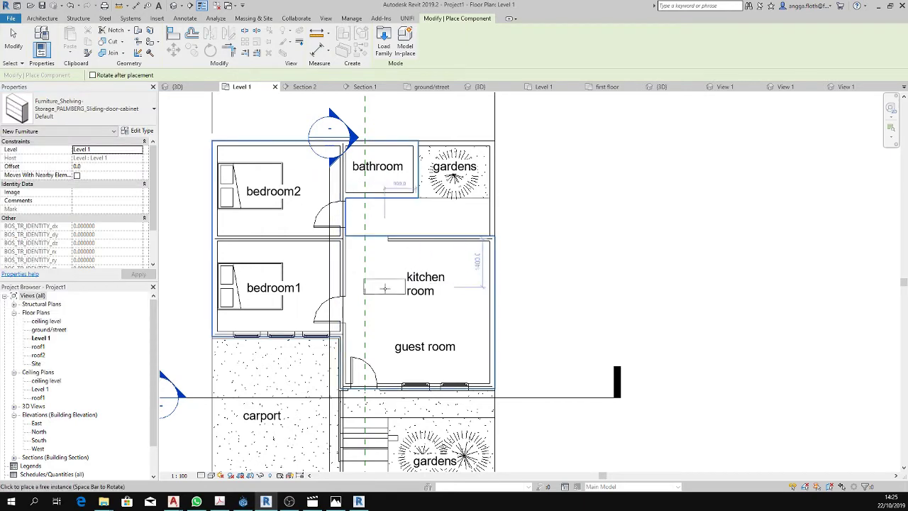
scroll(438, 315, "up", 1)
scroll(436, 323, "up", 1)
scroll(467, 329, "up", 1)
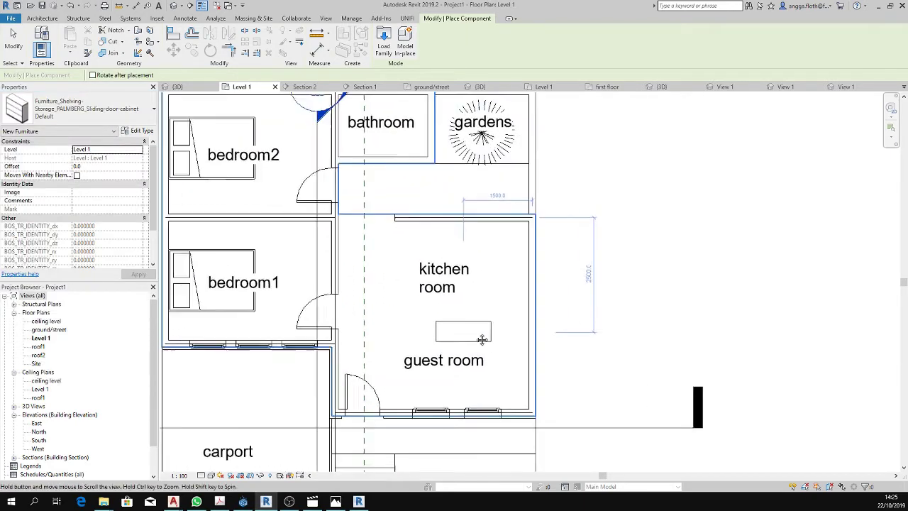
scroll(261, 250, "up", 1)
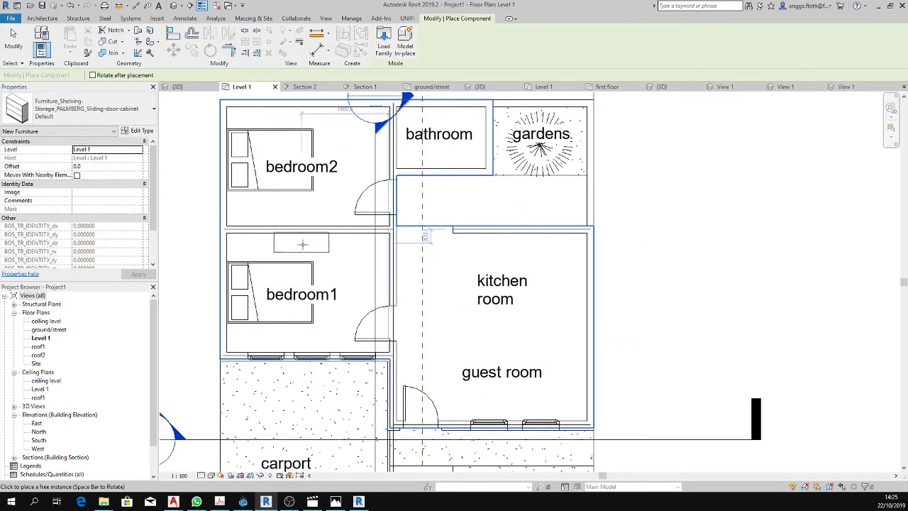
scroll(317, 247, "up", 1)
scroll(361, 243, "up", 1)
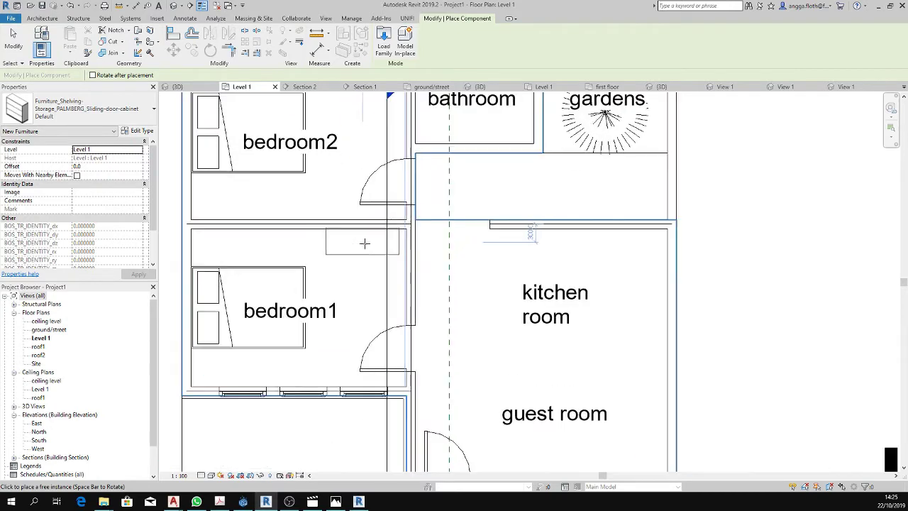
scroll(370, 243, "up", 1)
Place rotated PALMBERG cabinets against the walls of bedroom1 and bedroom2.
key("space")
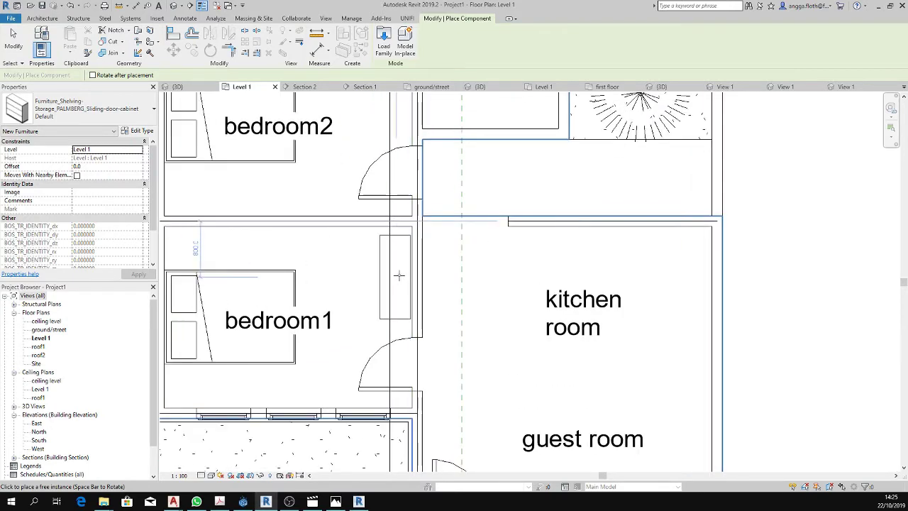
left_click(399, 268)
scroll(399, 277, "down", 1)
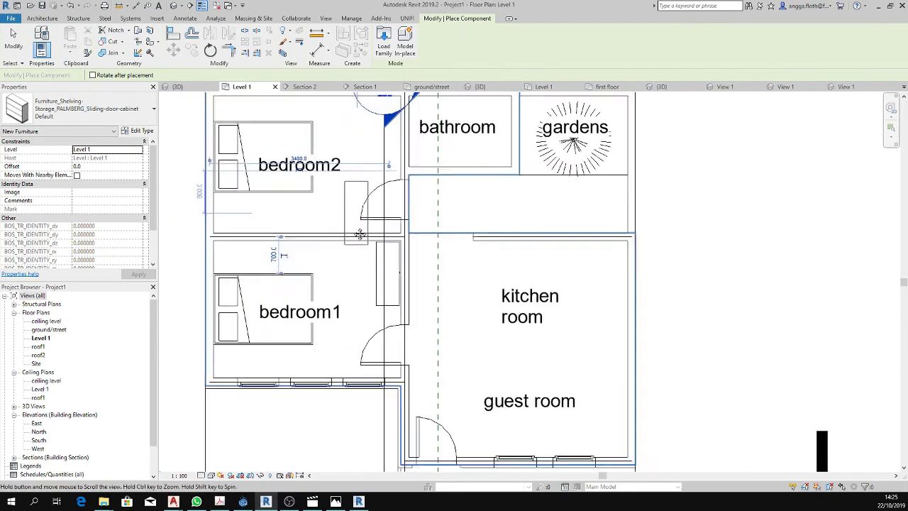
scroll(378, 206, "up", 1)
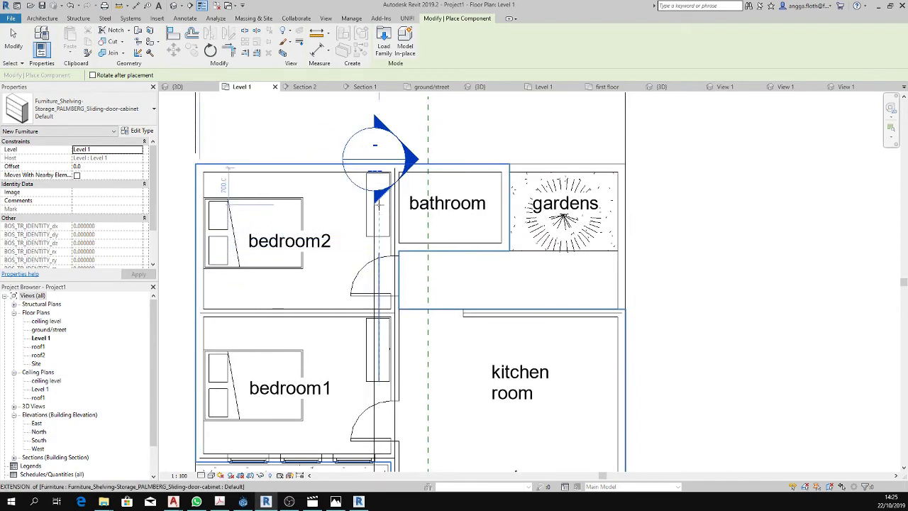
left_click(379, 206)
scroll(413, 273, "down", 1)
middle_click_drag(432, 299, 389, 285)
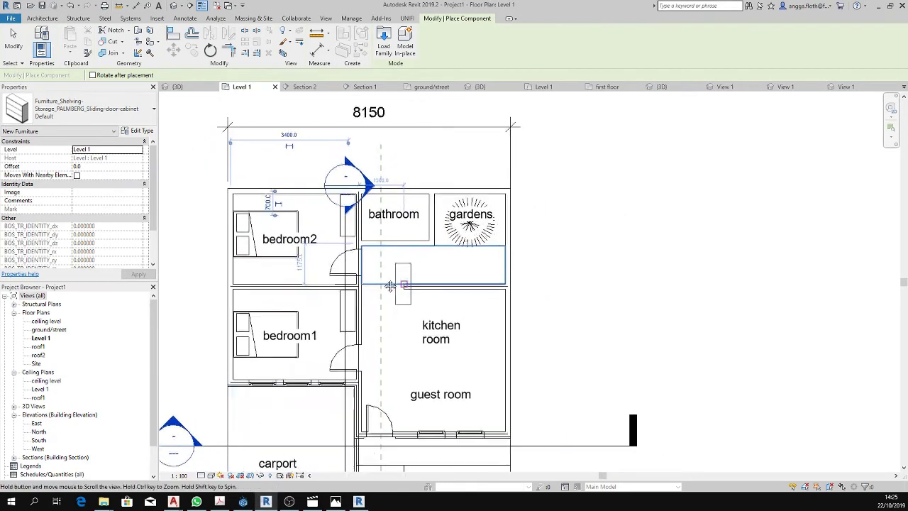
key("Escape")
key("Escape")
mouse_move(418, 329)
middle_mouse_down()
mouse_move(347, 308)
mouse_move(403, 302)
middle_mouse_up()
scroll(333, 305, "up", 1)
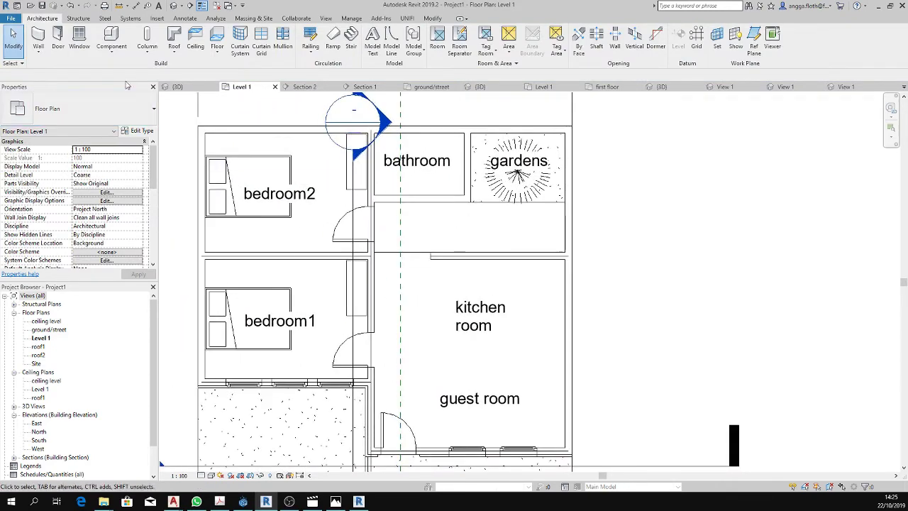
Pick the TV_STAND_6078 furniture type for placement.
left_click(112, 37)
left_click(85, 110)
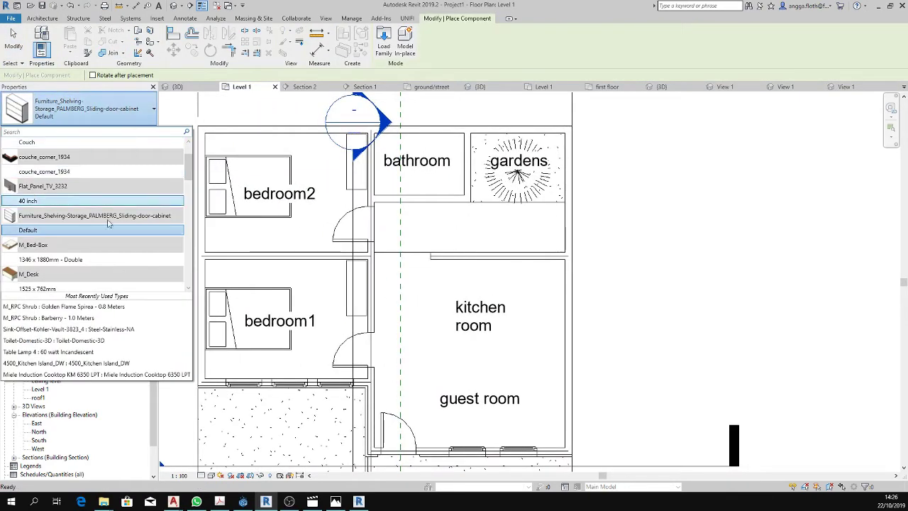
scroll(113, 245, "down", 2)
scroll(113, 246, "down", 2)
scroll(113, 246, "down", 2)
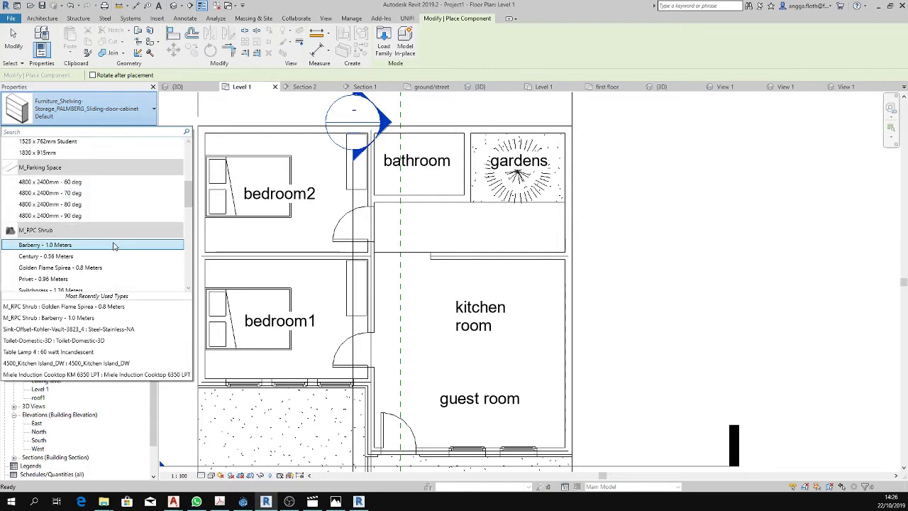
scroll(114, 245, "down", 2)
scroll(114, 245, "down", 3)
scroll(113, 246, "down", 3)
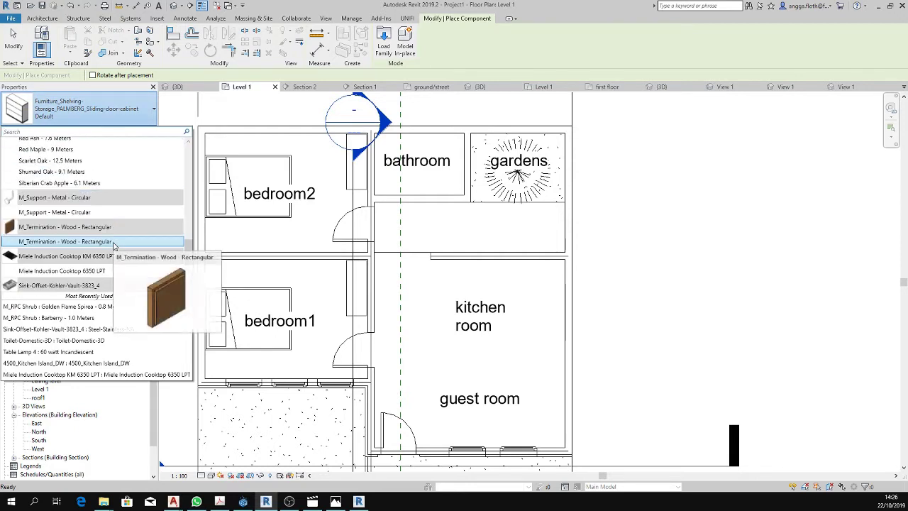
scroll(114, 245, "down", 1)
scroll(114, 246, "down", 2)
scroll(114, 245, "down", 1)
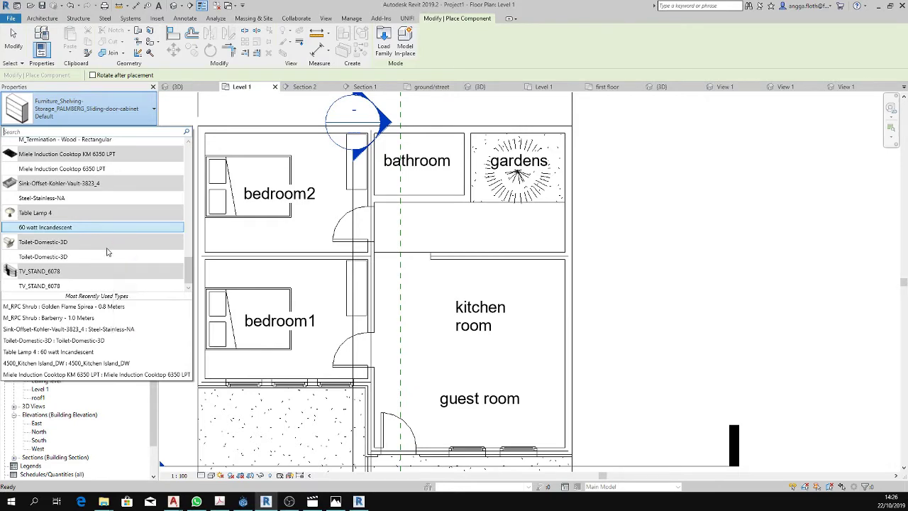
left_click(37, 287)
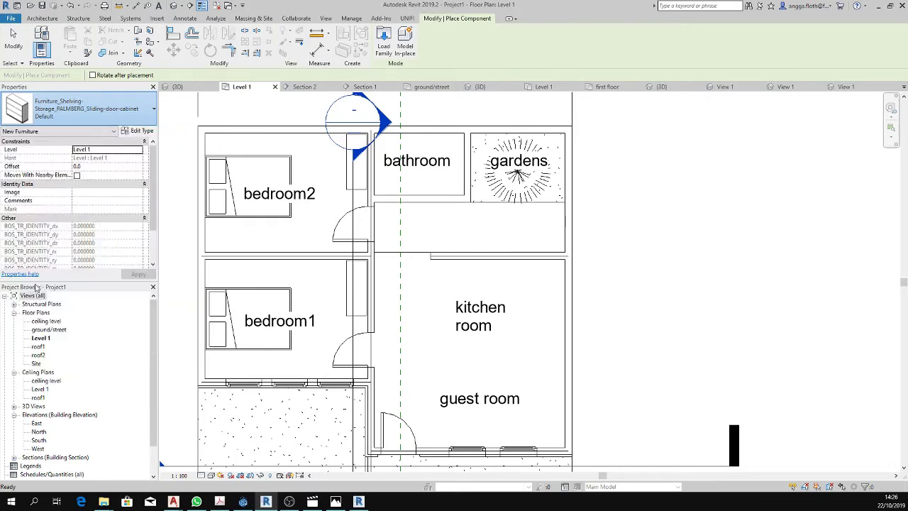
scroll(511, 330, "up", 3)
Place the TV stand against the kitchen's right-hand wall and end placement.
middle_click_drag(523, 364, 454, 255)
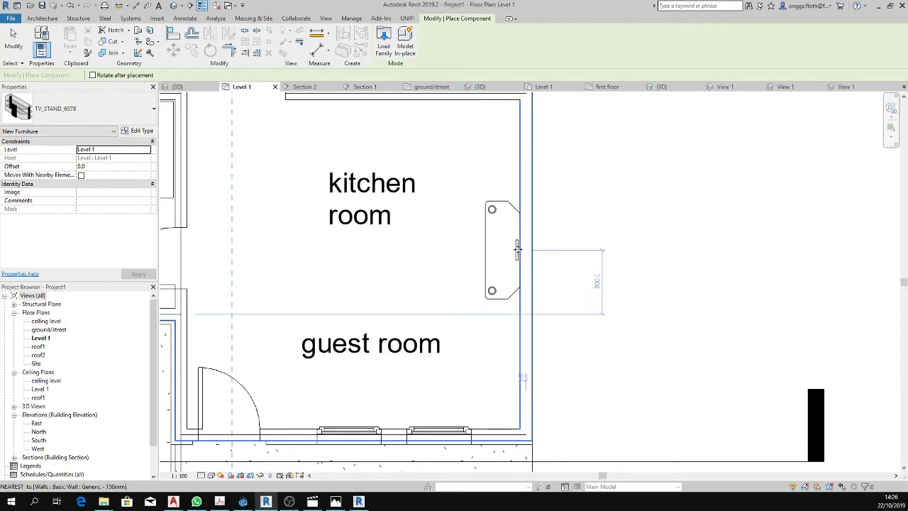
left_click(517, 248)
scroll(504, 251, "down", 1)
scroll(468, 262, "down", 2)
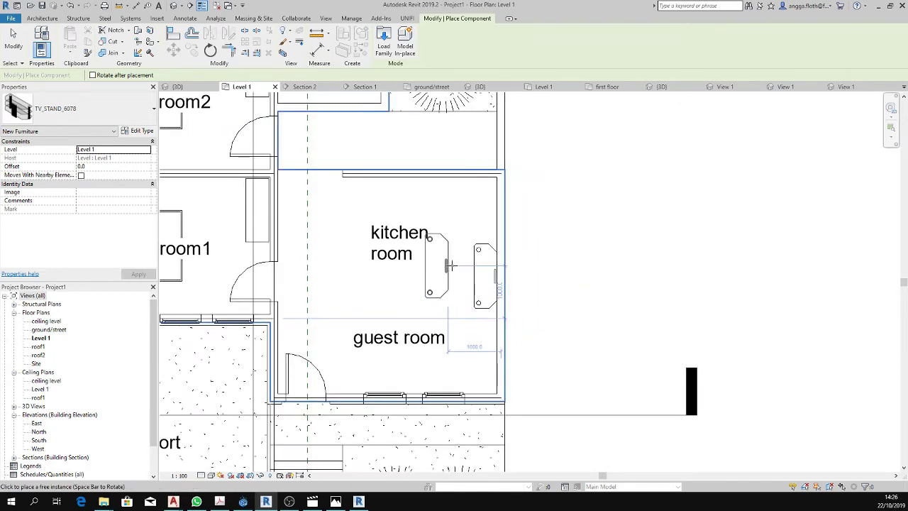
key("Escape")
key("Escape")
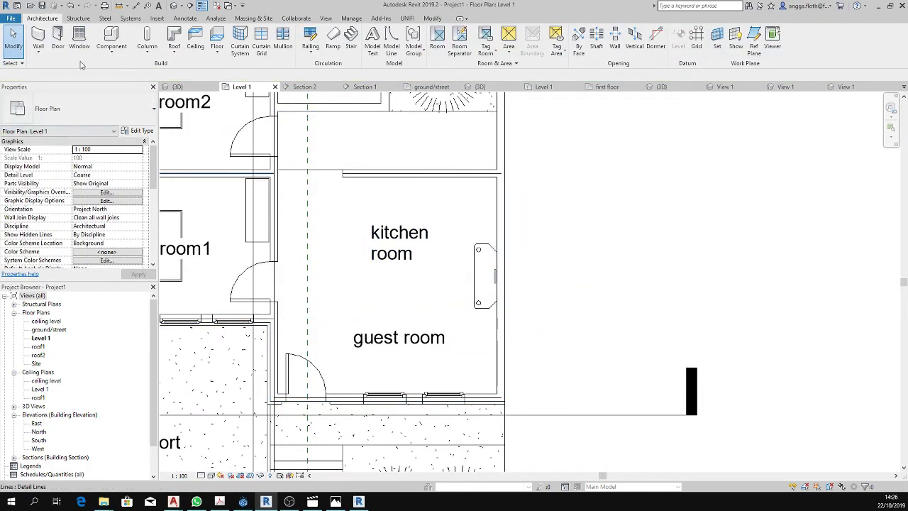
Pick the Flat_Panel_TV_3232 40 inch type for placement.
left_click(111, 39)
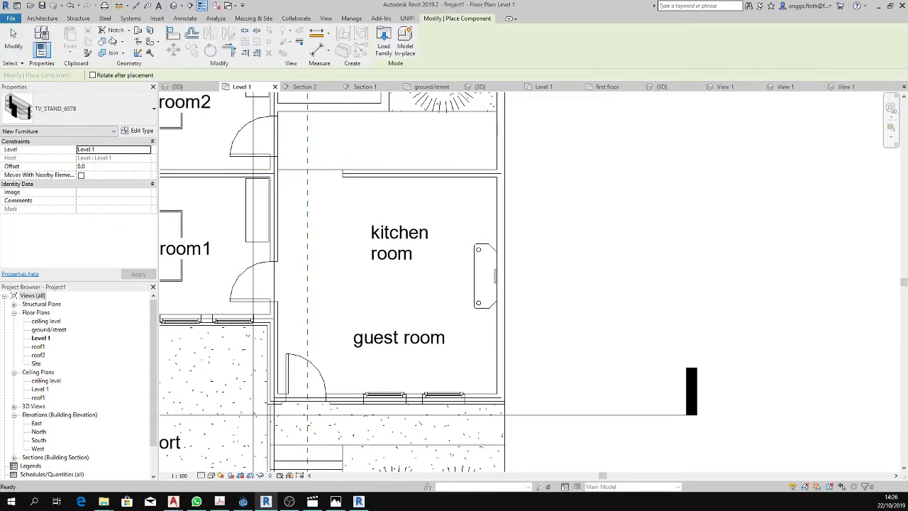
left_click(78, 108)
mouse_move(99, 257)
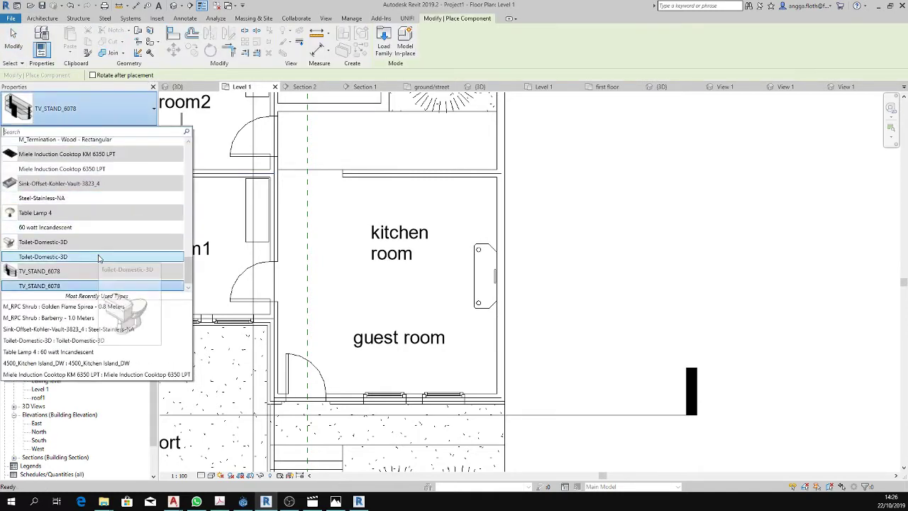
scroll(99, 259, "up", 2)
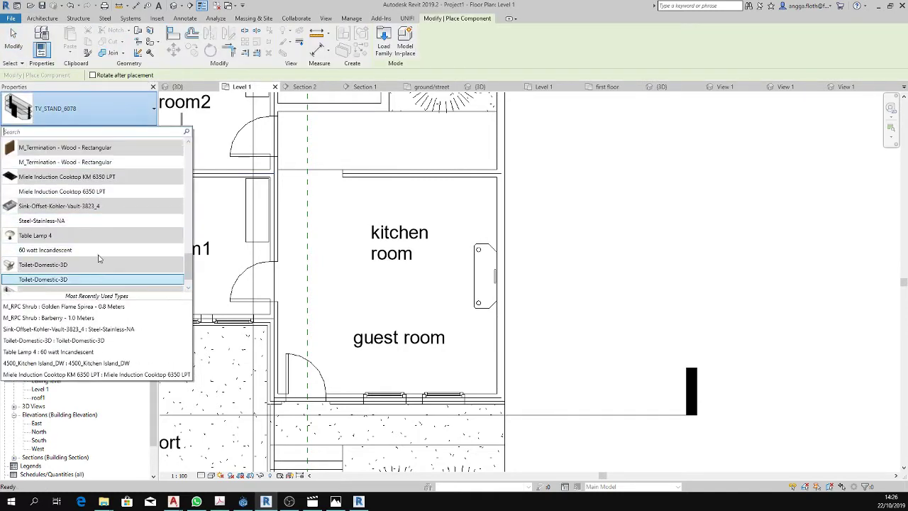
scroll(99, 258, "up", 2)
scroll(99, 259, "up", 2)
scroll(99, 259, "up", 2)
scroll(99, 258, "up", 2)
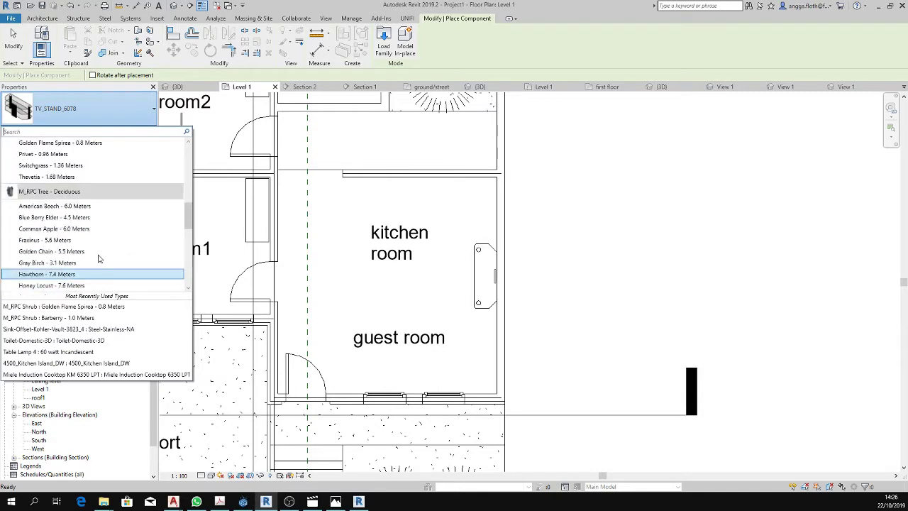
scroll(100, 259, "up", 2)
scroll(100, 258, "up", 2)
scroll(99, 259, "up", 2)
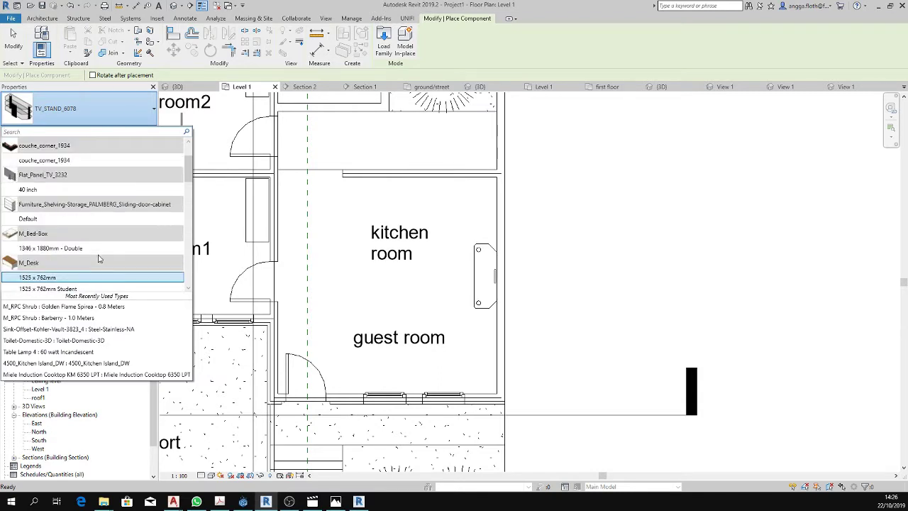
scroll(81, 231, "up", 1)
left_click(71, 212)
scroll(478, 262, "up", 1)
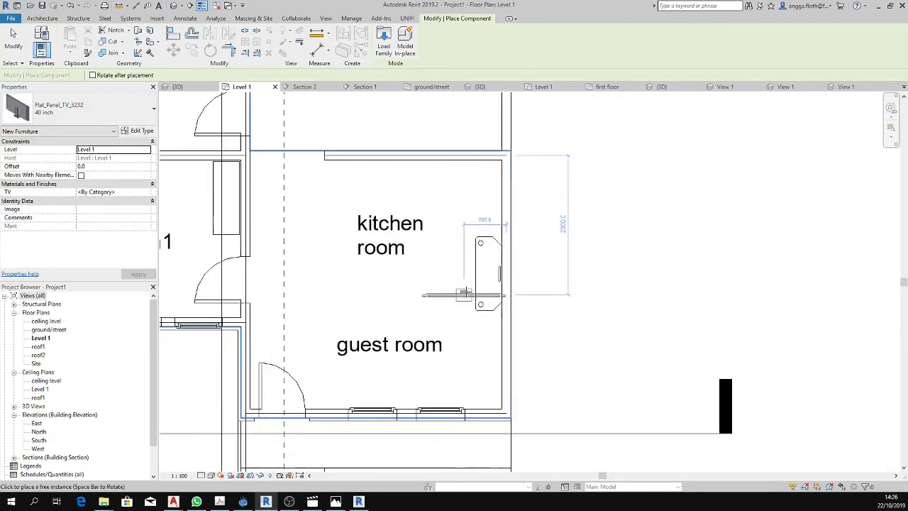
scroll(482, 273, "up", 1)
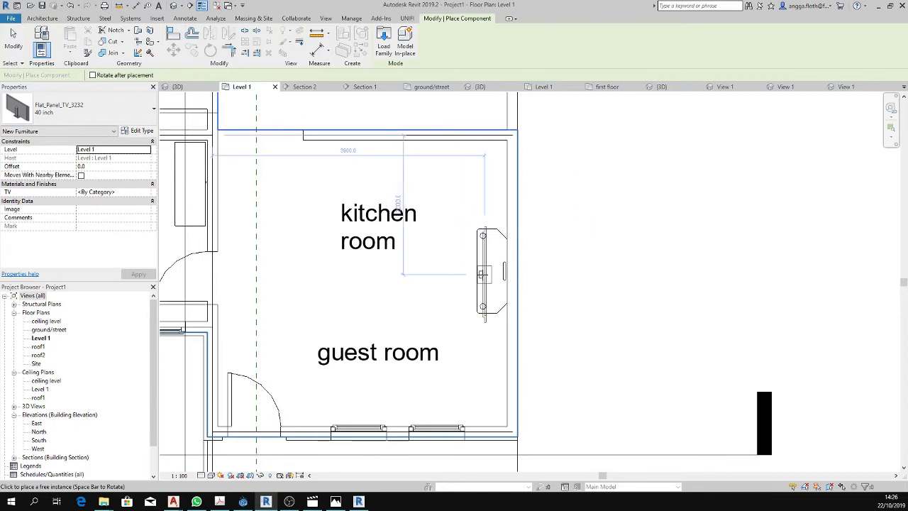
Place the TV at the midpoint of the kitchen wall on the TV stand.
left_click(489, 271)
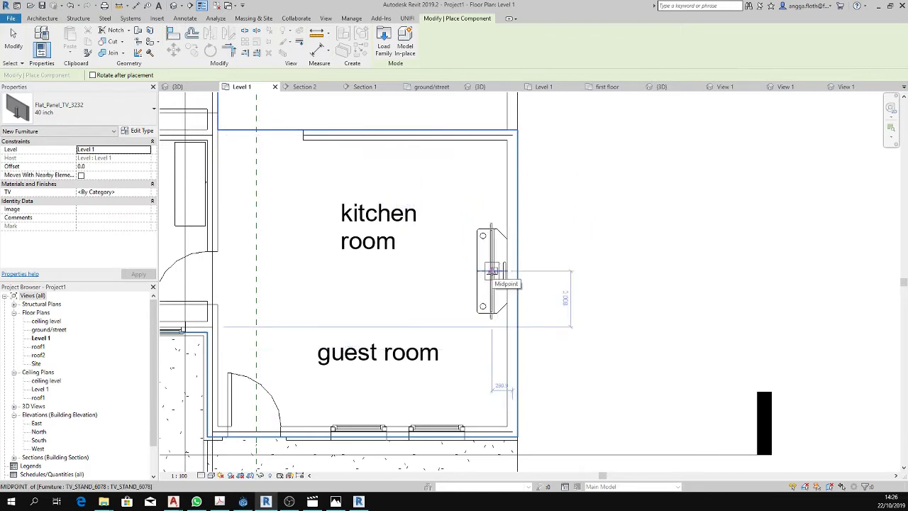
key("Escape")
key("Escape")
scroll(333, 265, "down", 2)
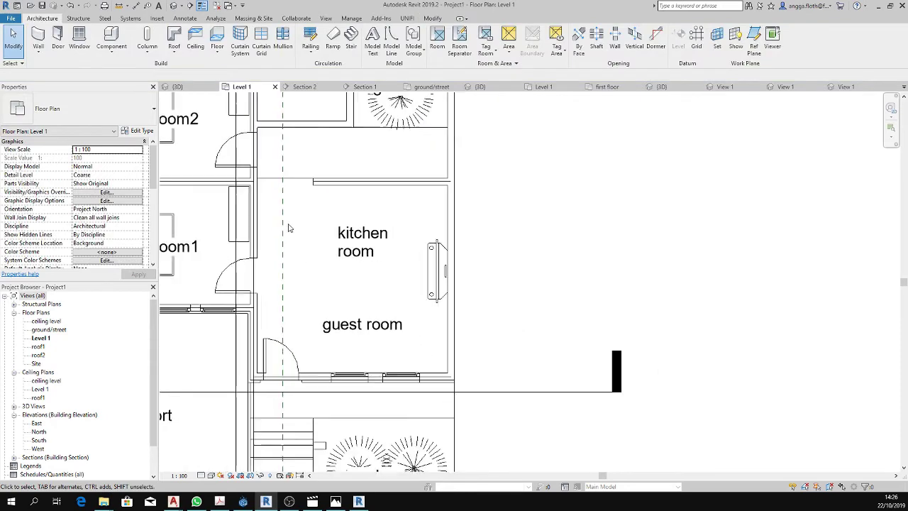
scroll(289, 227, "down", 1)
middle_click_drag(308, 234, 343, 282)
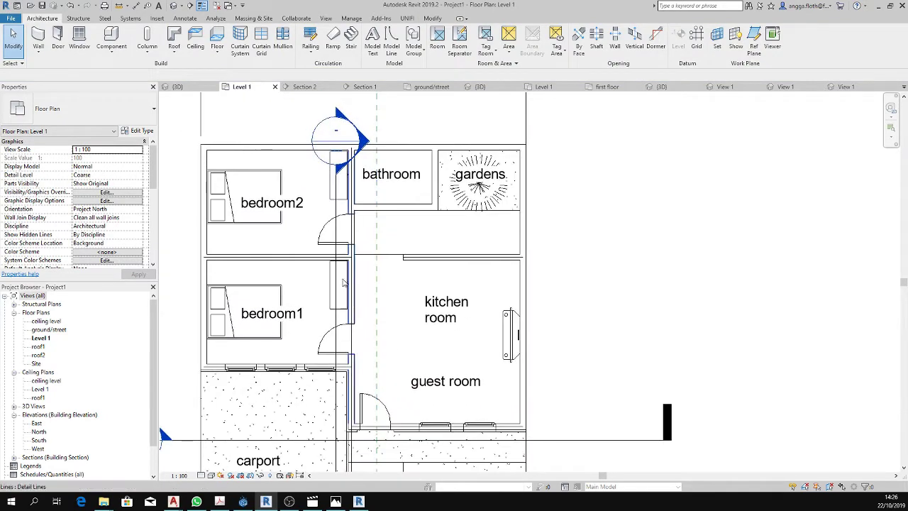
Start a component and choose Toilet-Domestic-3D from the type list.
left_click(114, 39)
left_click(104, 124)
scroll(106, 188, "up", 2)
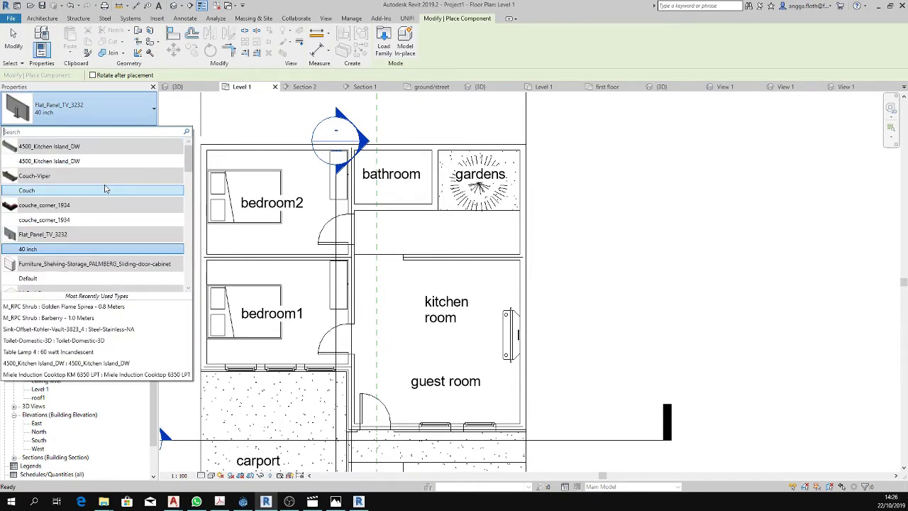
scroll(106, 188, "down", 3)
scroll(106, 189, "down", 2)
scroll(106, 189, "down", 3)
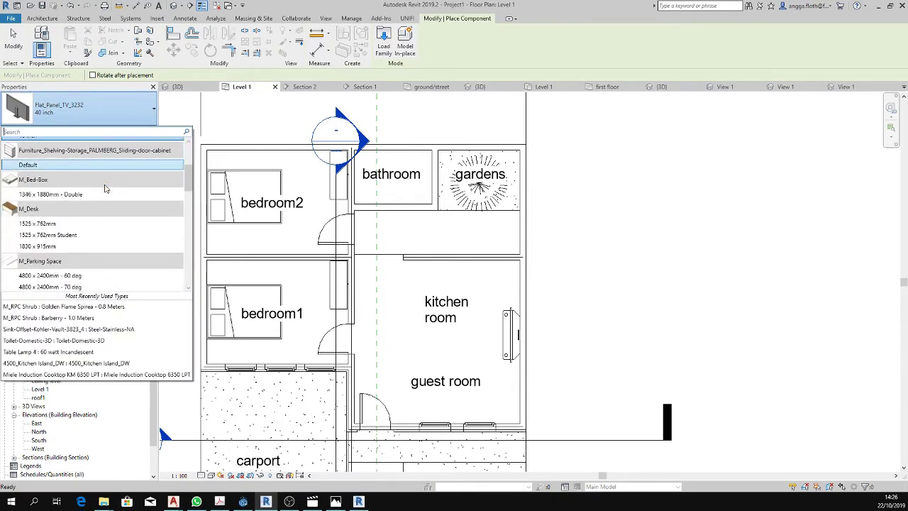
scroll(106, 189, "down", 3)
scroll(106, 188, "down", 3)
scroll(105, 188, "down", 3)
scroll(106, 189, "down", 2)
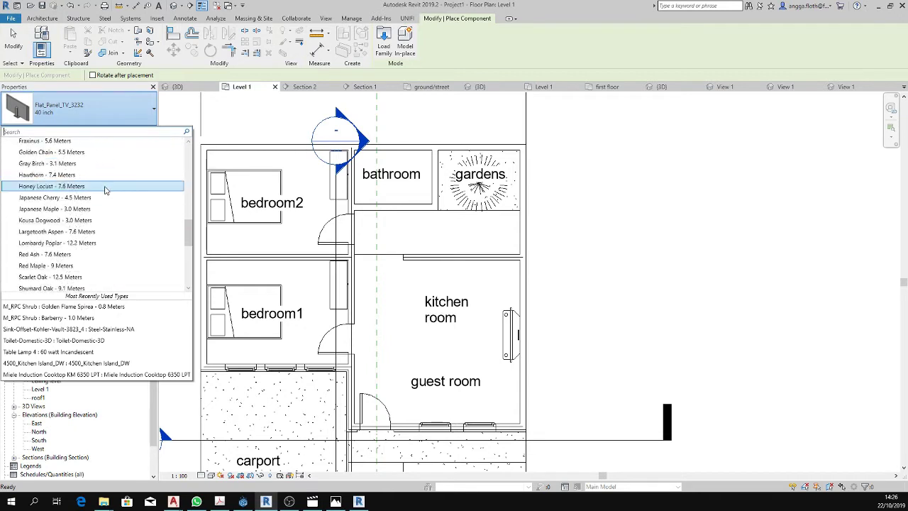
scroll(106, 189, "down", 3)
scroll(106, 189, "down", 3)
scroll(106, 188, "down", 4)
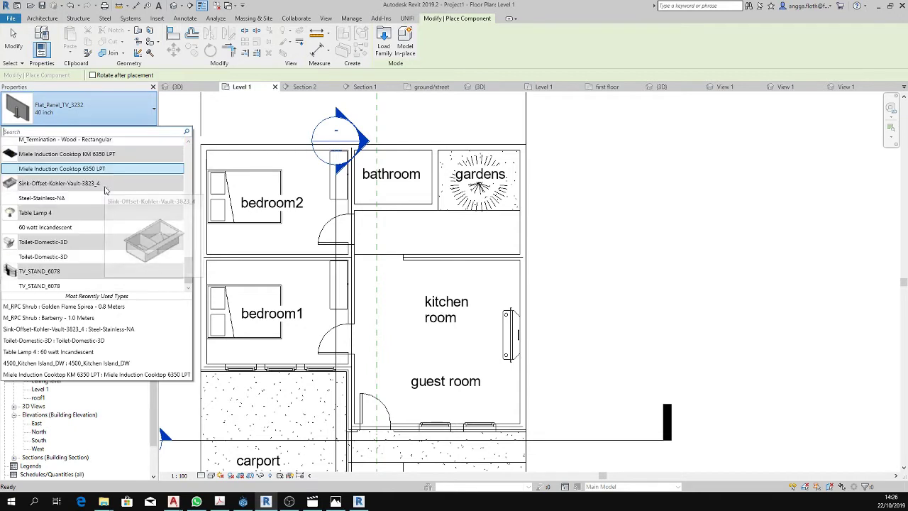
left_click(53, 259)
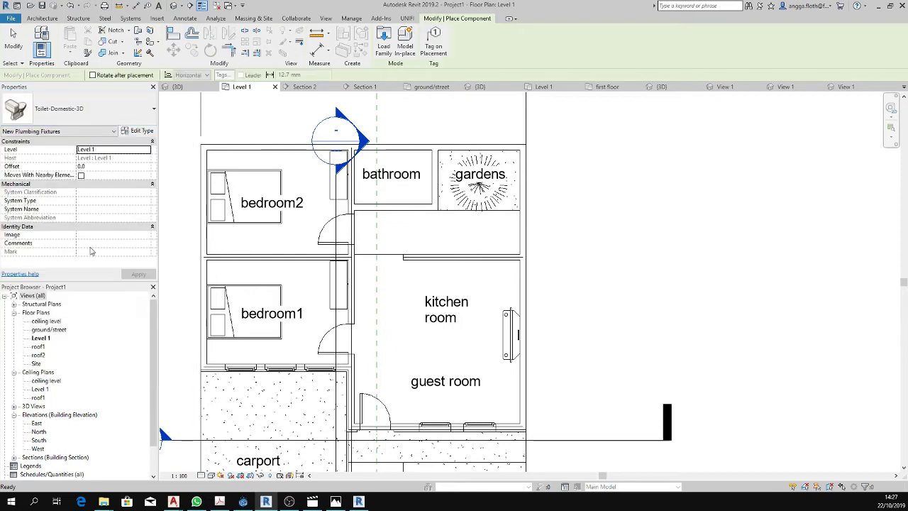
scroll(401, 179, "up", 2)
scroll(414, 164, "up", 2)
scroll(416, 199, "up", 1)
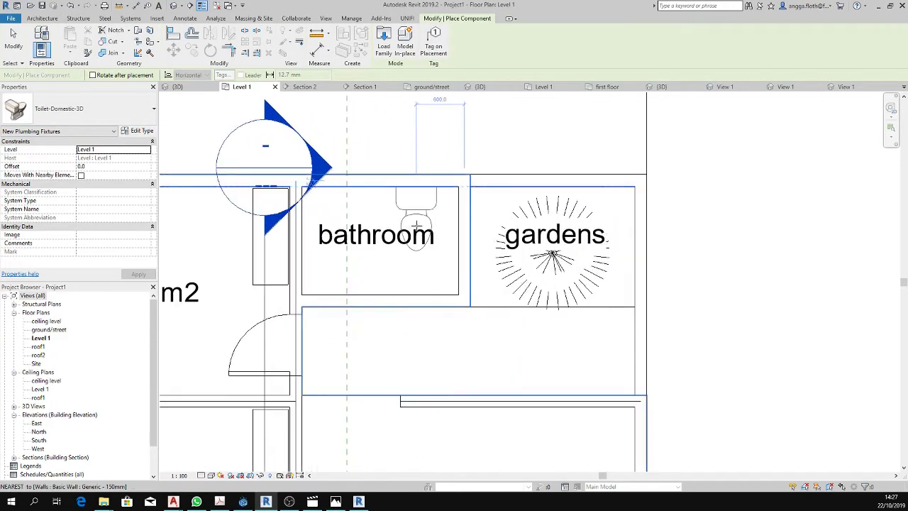
scroll(416, 226, "up", 1)
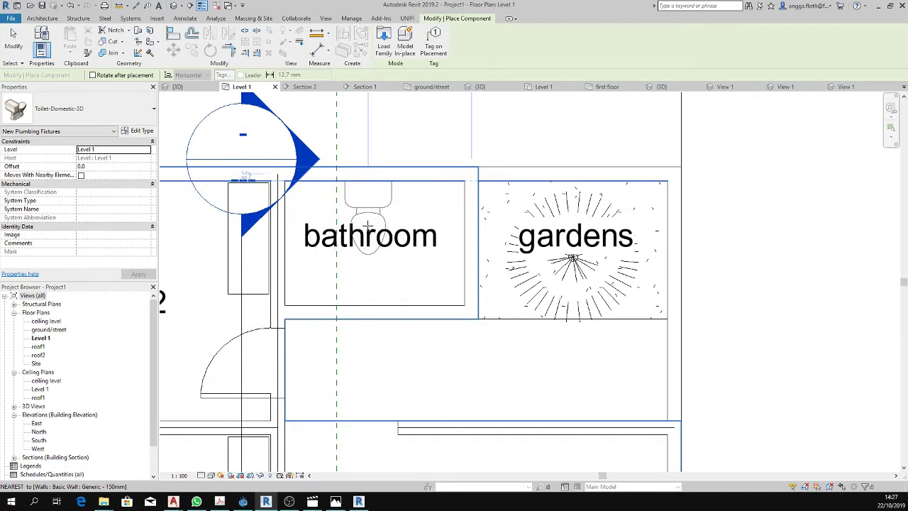
Place the toilet against the bathroom's top wall and end placement.
left_click(367, 202)
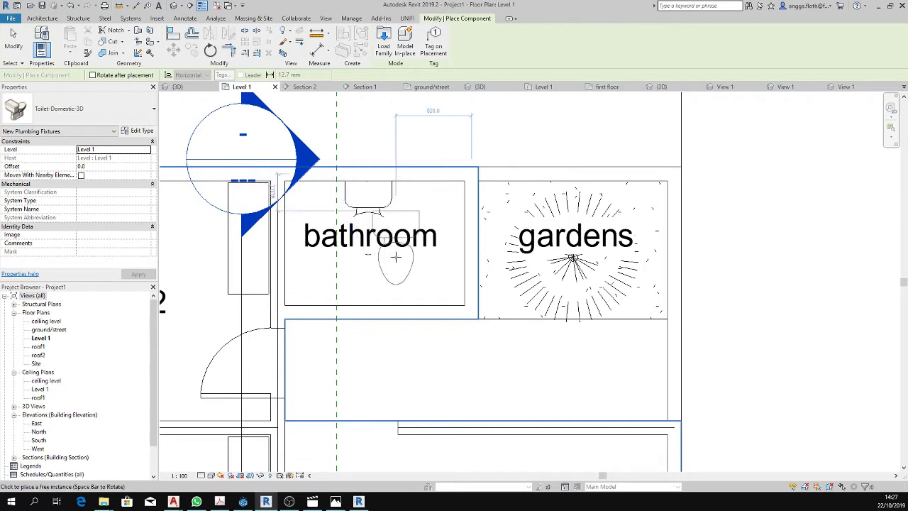
key("Escape")
key("Escape")
scroll(402, 302, "down", 2)
middle_click_drag(402, 302, 445, 243)
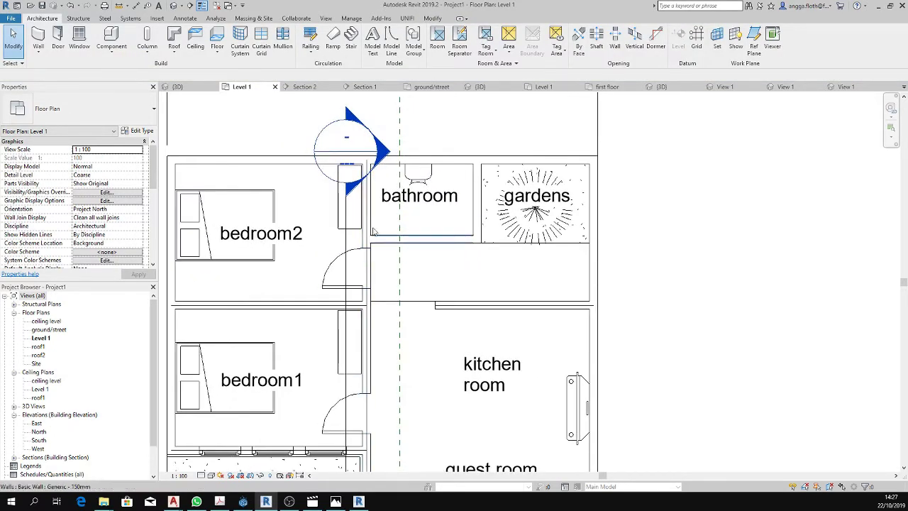
Place a single-flush door in the bathroom's lower wall.
left_click(60, 42)
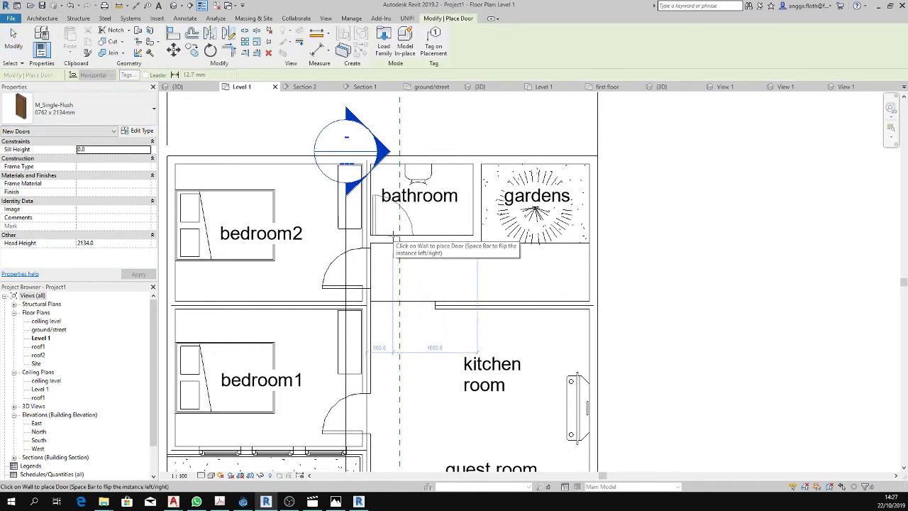
left_click(392, 233)
key("Escape")
key("Escape")
scroll(415, 251, "up", 2)
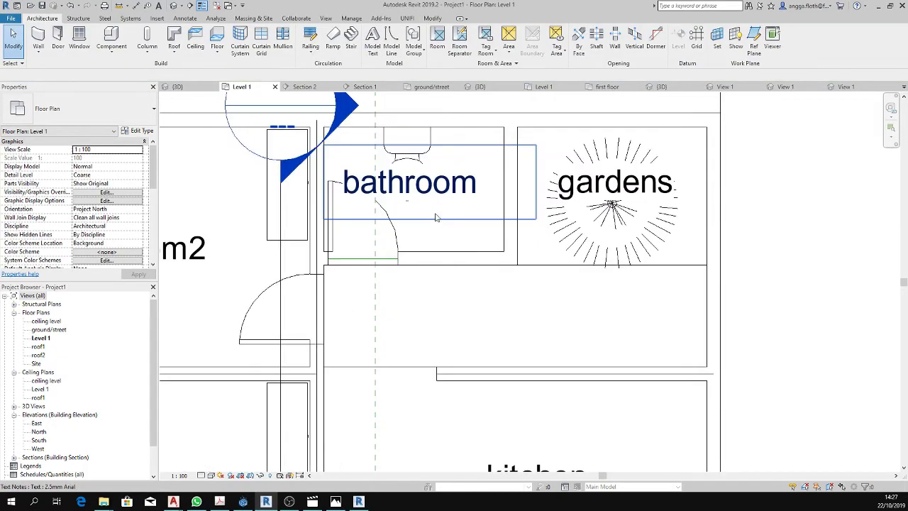
scroll(428, 279, "up", 2)
Drag the 'bathroom' text label to a new spot inside the room.
left_click(465, 239)
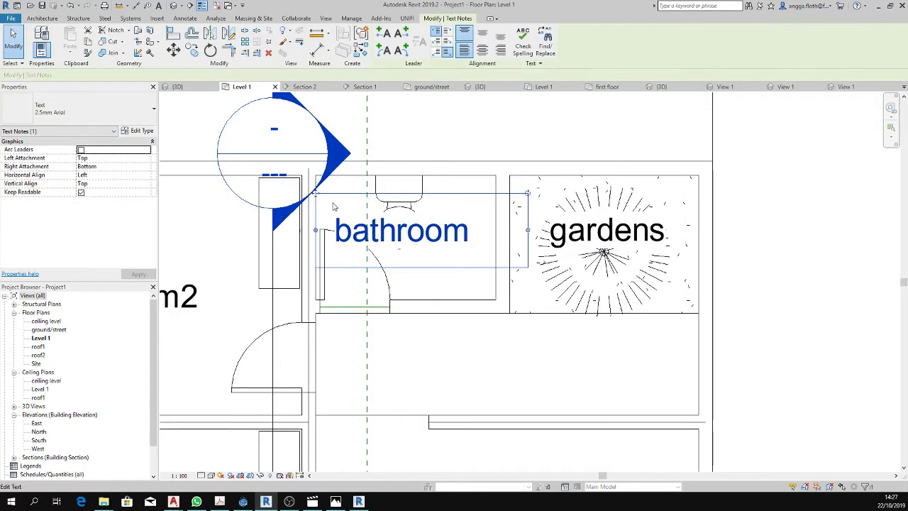
mouse_move(319, 198)
left_mouse_down()
mouse_move(425, 156)
mouse_move(317, 206)
left_mouse_up()
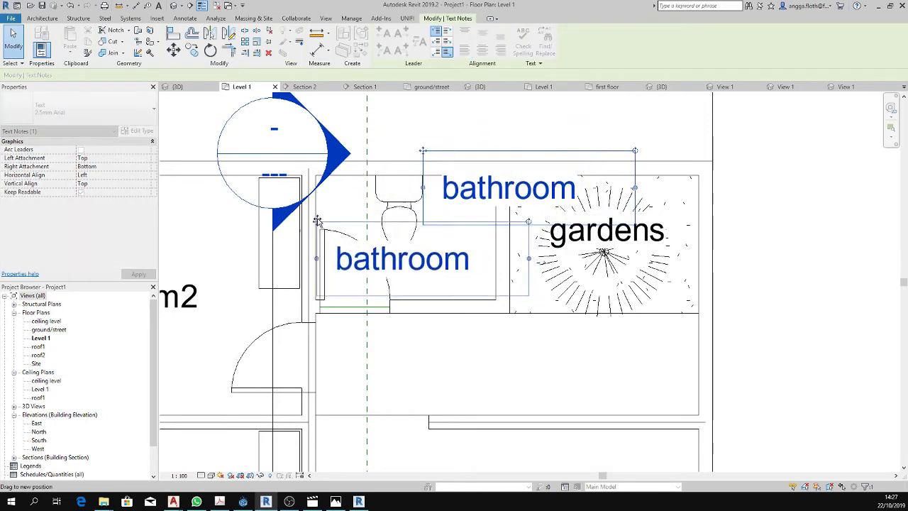
key("Escape")
scroll(454, 227, "down", 3)
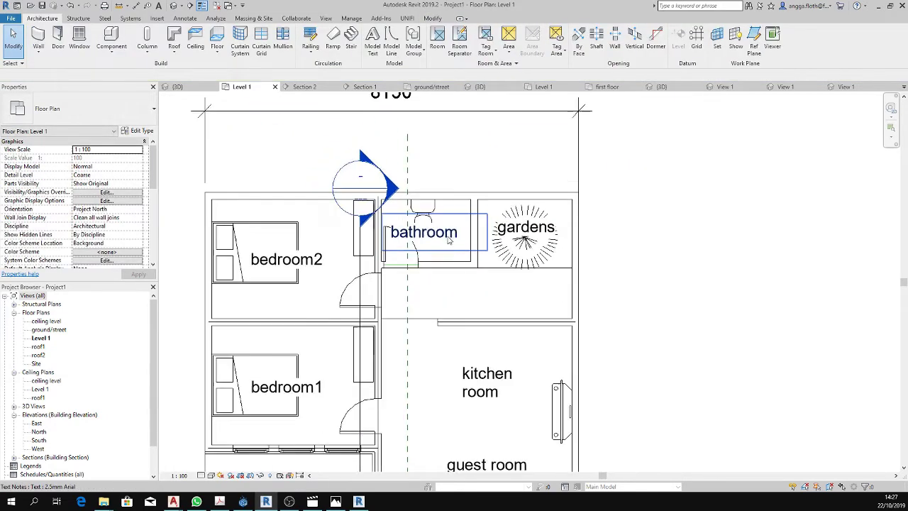
middle_click_drag(451, 222, 460, 246)
scroll(458, 244, "down", 1)
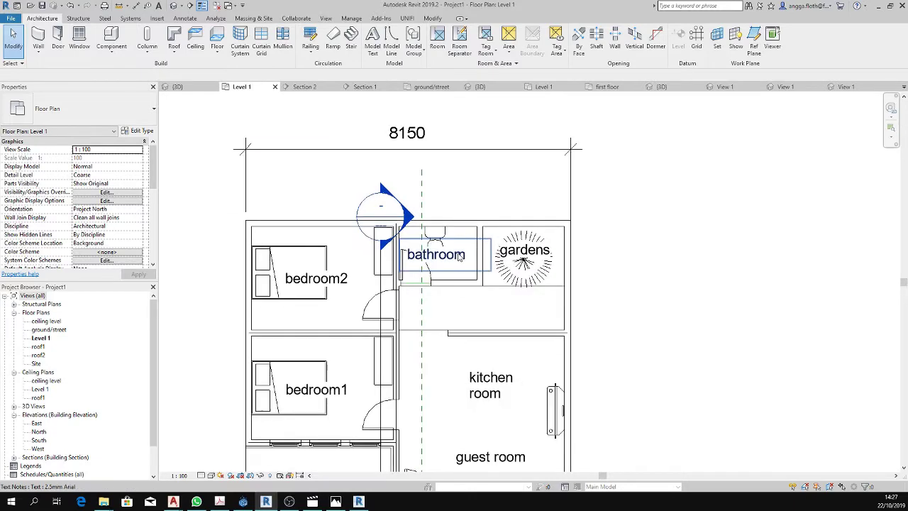
scroll(460, 264, "down", 1)
scroll(440, 241, "down", 1)
Reselect the bathroom label, check its text note type list, then deselect it.
left_click(429, 216)
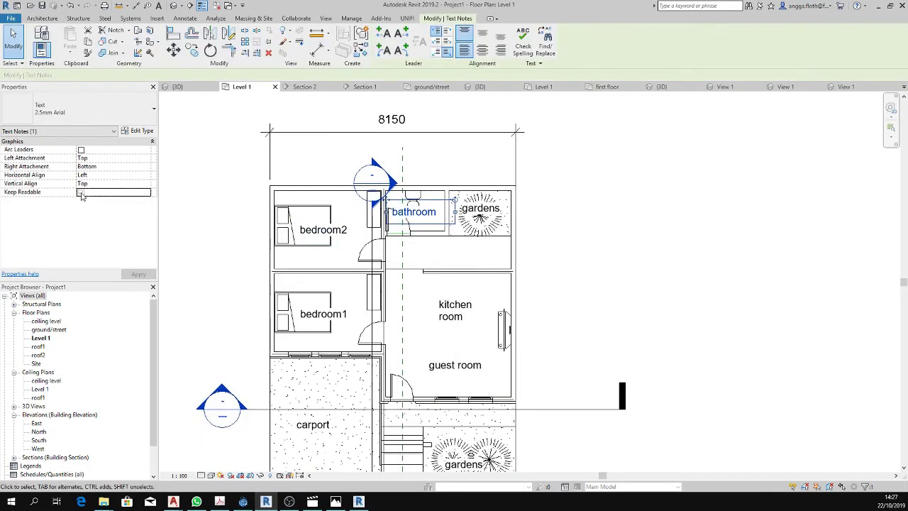
left_click(461, 162)
left_click(425, 212)
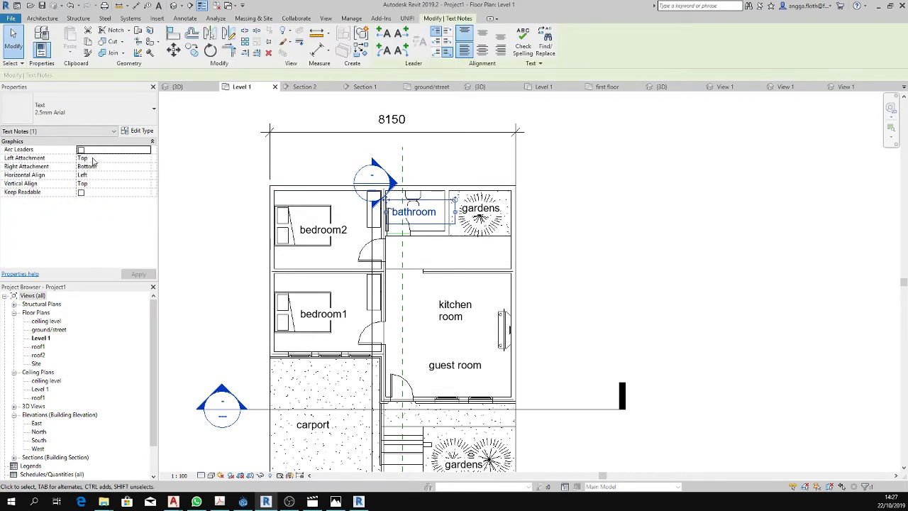
left_click(113, 132)
left_click(42, 140)
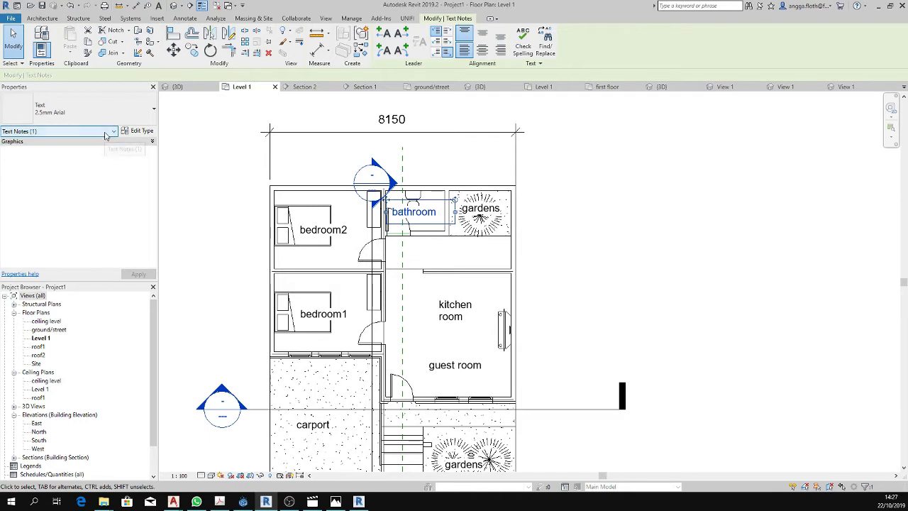
key("Escape")
Pan and zoom the plan, then check the floor plan type list.
scroll(446, 283, "up", 3)
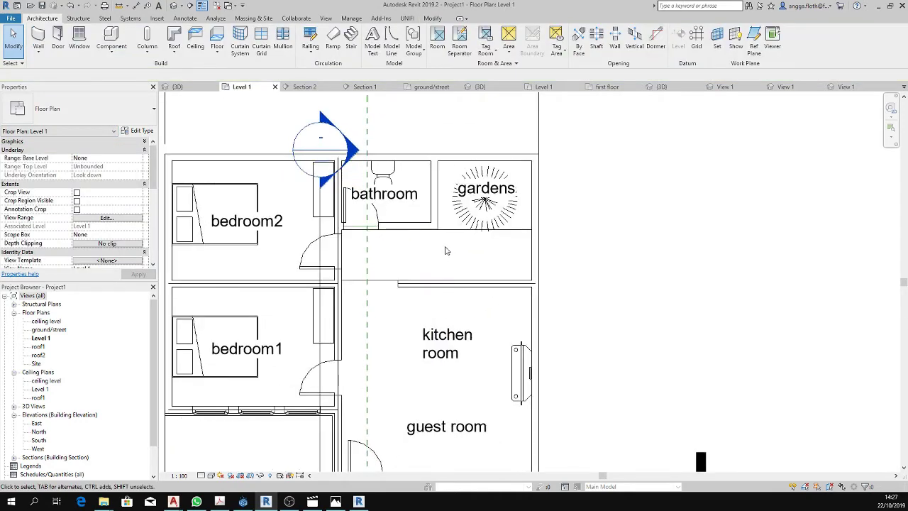
middle_click_drag(446, 260, 450, 283)
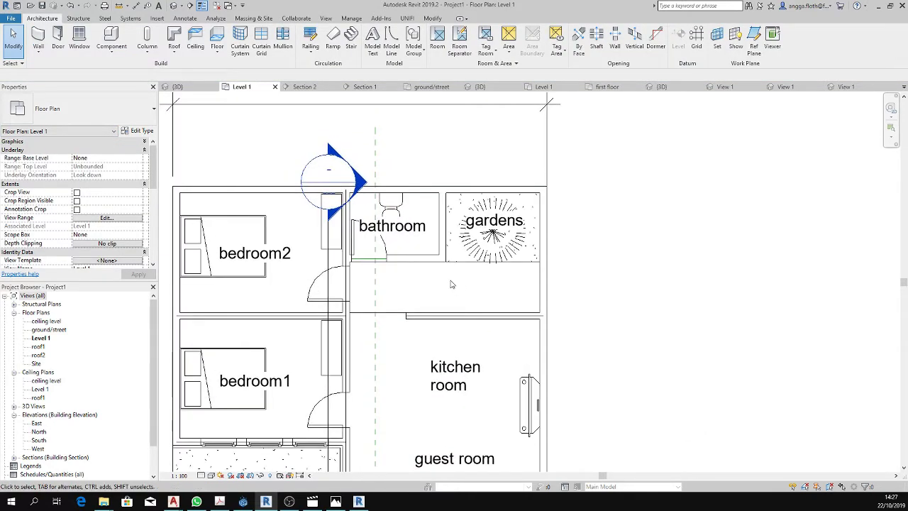
scroll(464, 286, "down", 1)
scroll(437, 234, "down", 1)
scroll(449, 215, "down", 1)
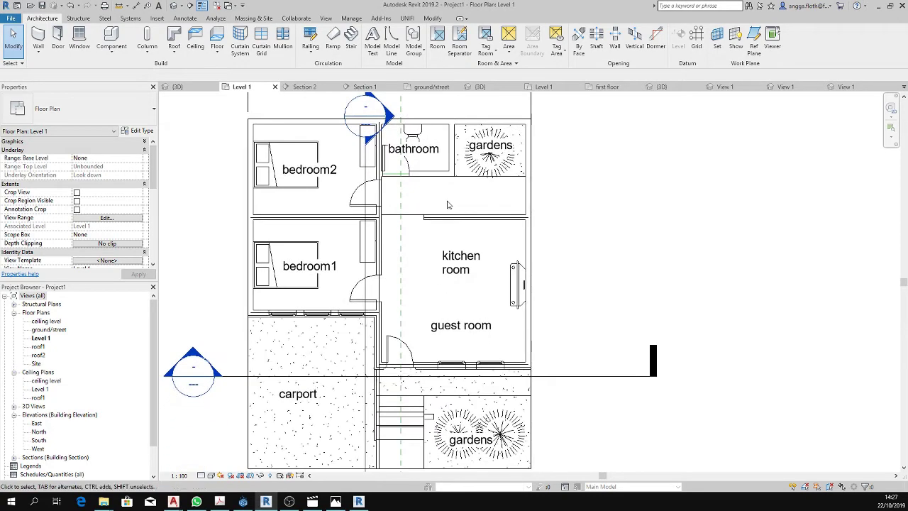
middle_click_drag(443, 263, 439, 269)
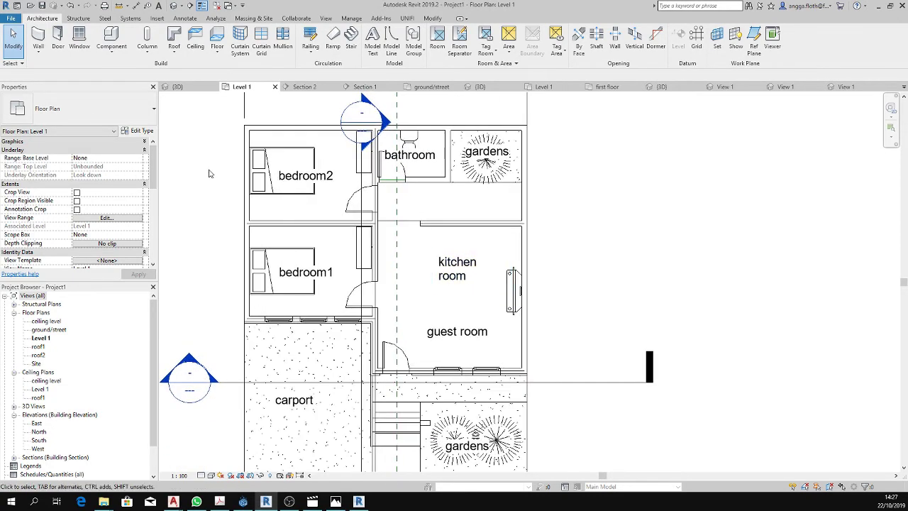
left_click(83, 107)
Start a new component and pick the Couch-Viper couch type.
left_click(111, 37)
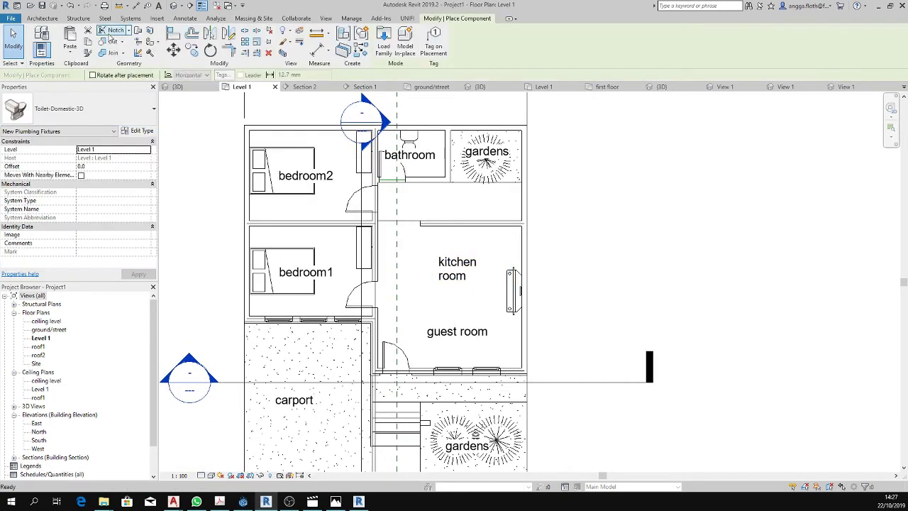
left_click(92, 110)
scroll(96, 223, "down", 1)
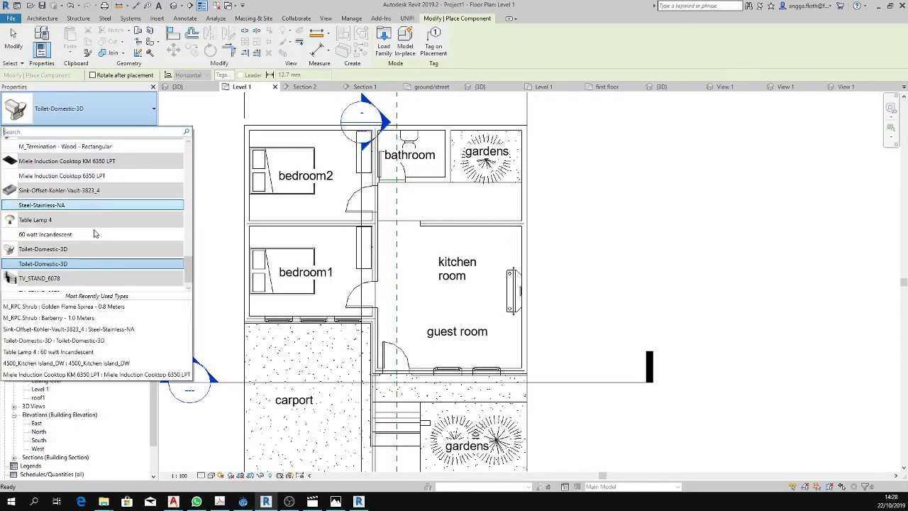
scroll(101, 234, "down", 1)
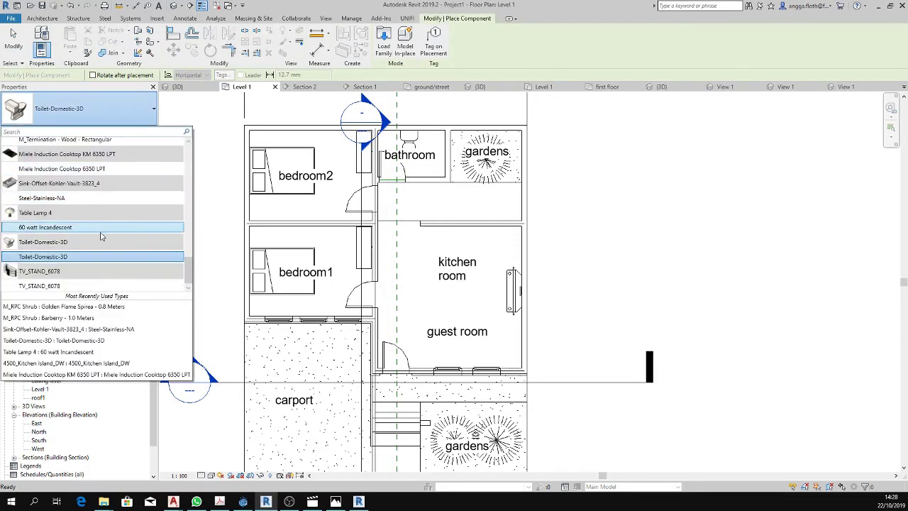
scroll(102, 236, "up", 1)
scroll(101, 236, "up", 2)
scroll(101, 236, "up", 2)
scroll(101, 236, "up", 2)
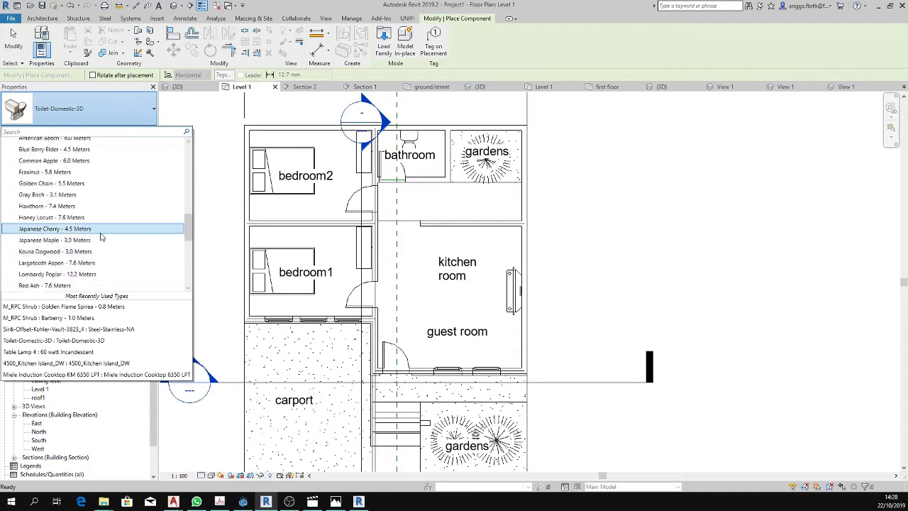
scroll(101, 237, "up", 2)
scroll(101, 238, "up", 2)
scroll(101, 238, "up", 2)
scroll(101, 238, "up", 2)
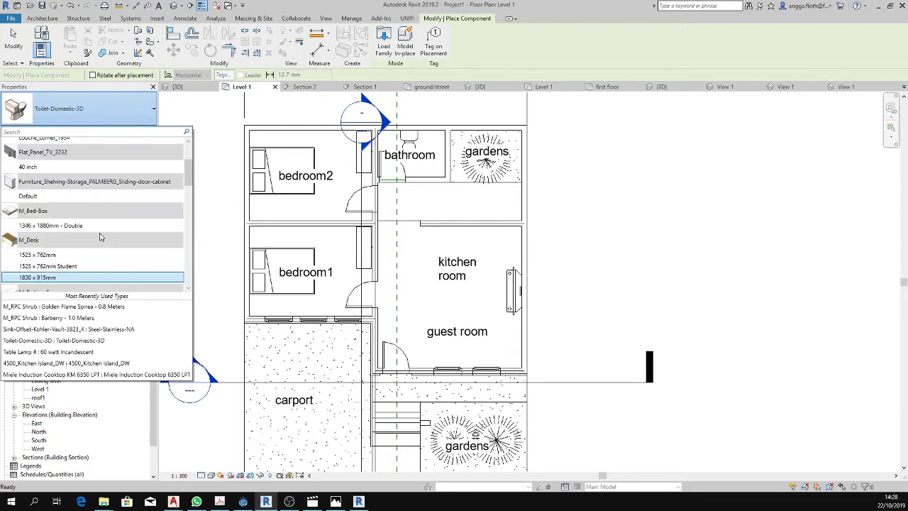
scroll(101, 238, "up", 2)
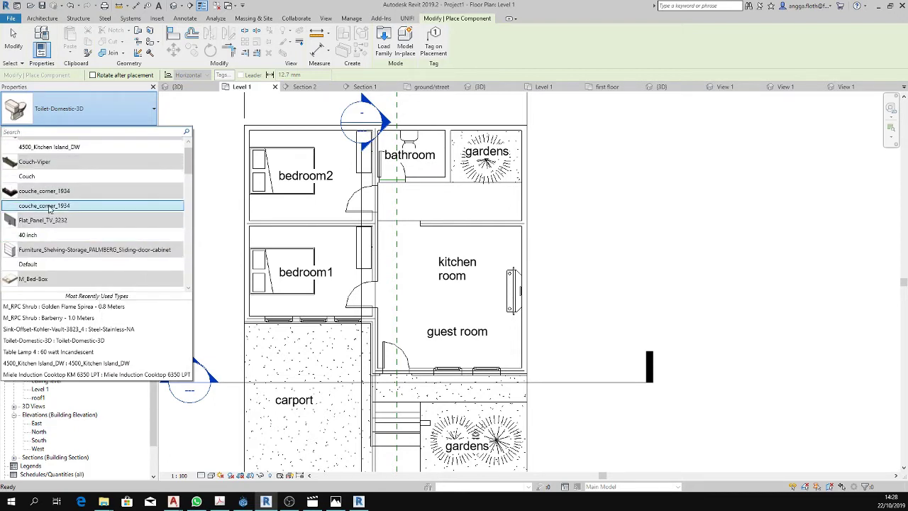
left_click(39, 176)
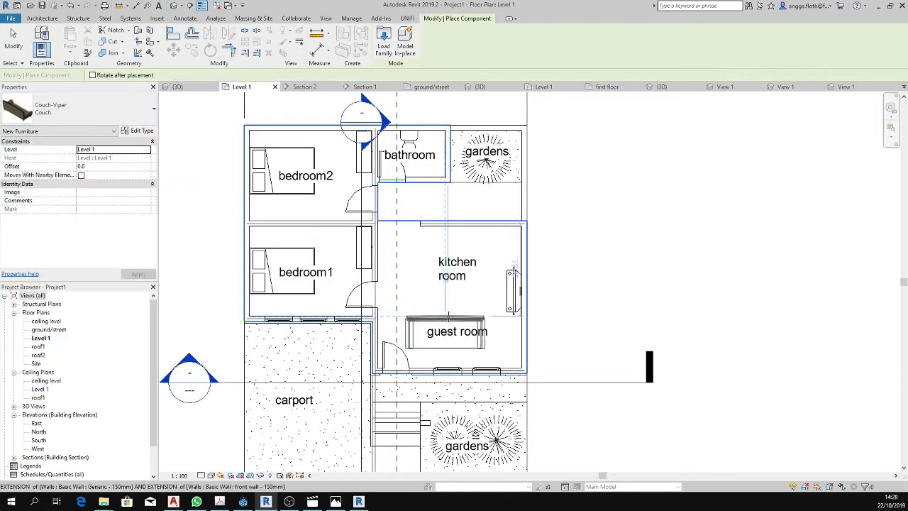
Rotate the Couch-Viper preview a few times, then cancel the couch placement.
scroll(446, 316, "up", 1)
scroll(454, 319, "up", 1)
key("space")
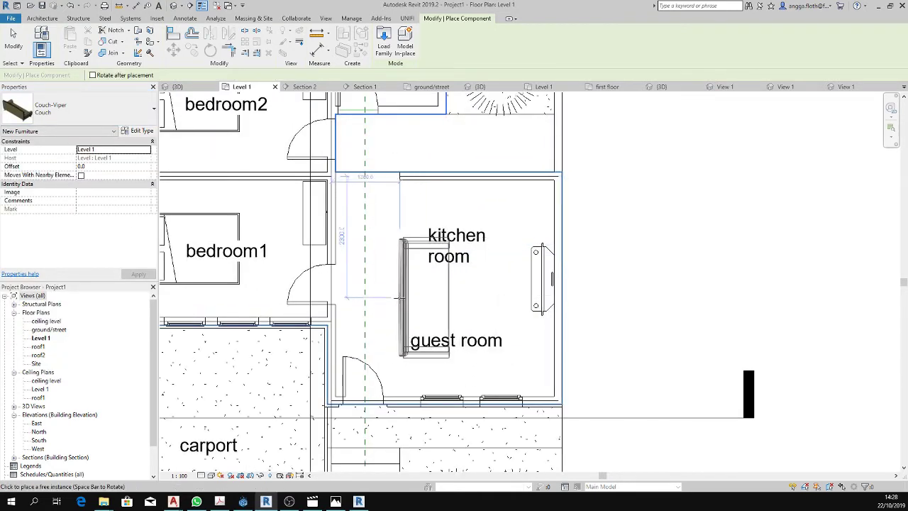
key("space")
key("space")
key("space")
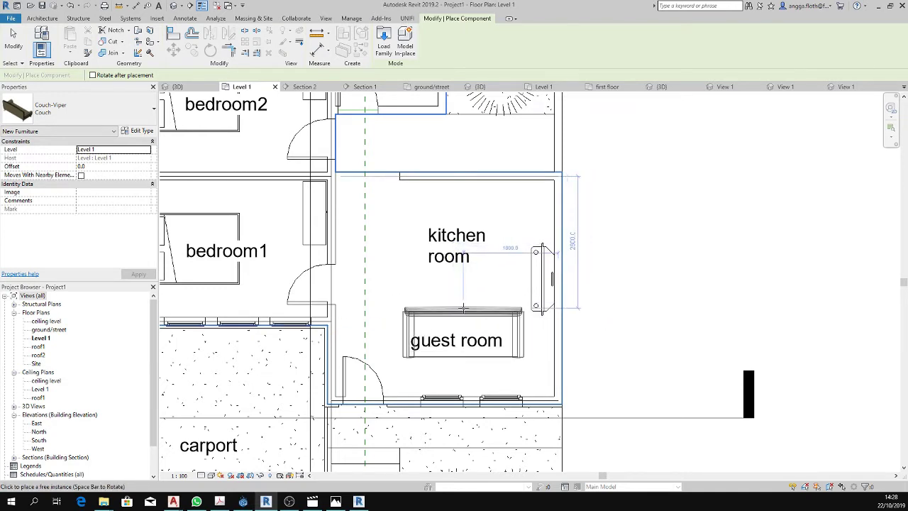
key("space")
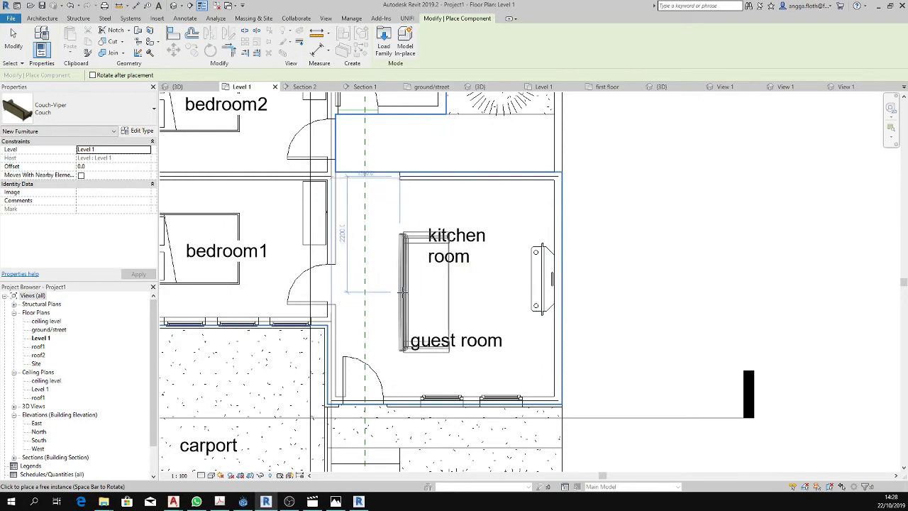
key("Escape")
scroll(411, 277, "down", 2)
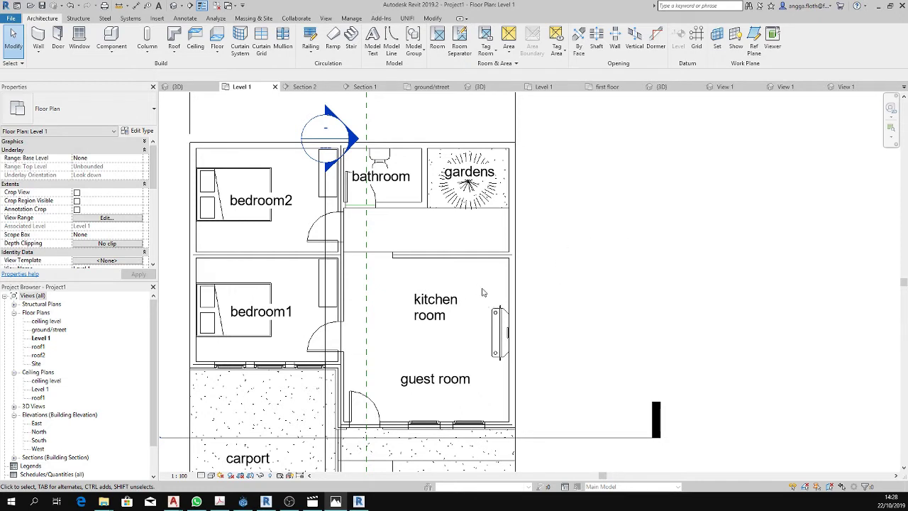
Move the kitchen room label up beside the gardens and nudge the TV unit upward.
left_click(442, 287)
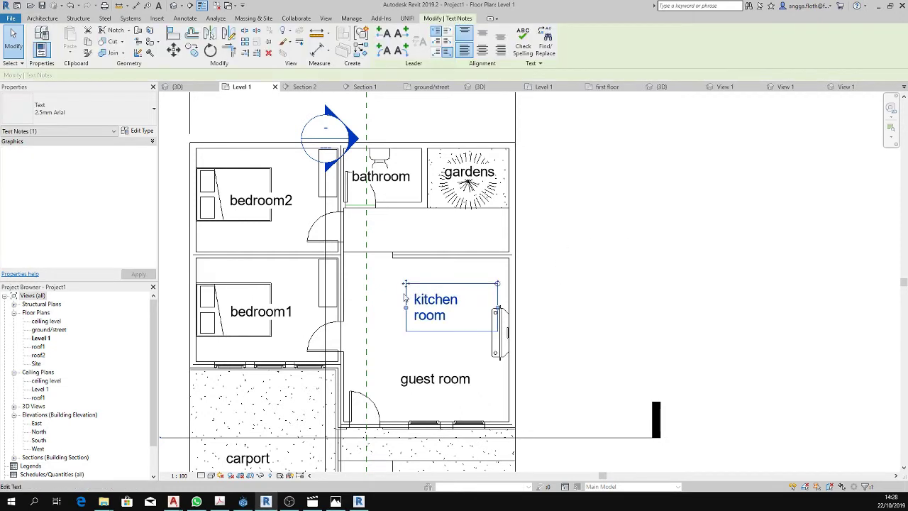
left_click_drag(405, 284, 429, 207)
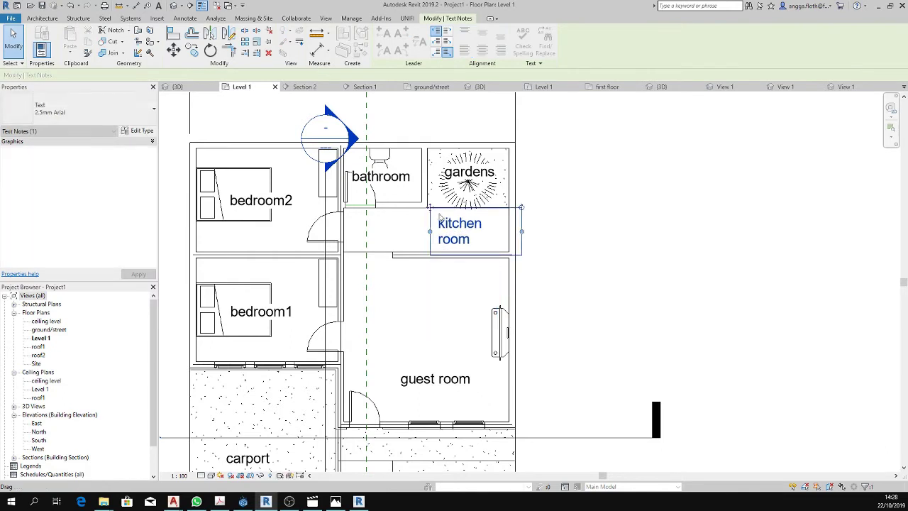
left_click(498, 326)
left_click_drag(466, 281, 560, 391)
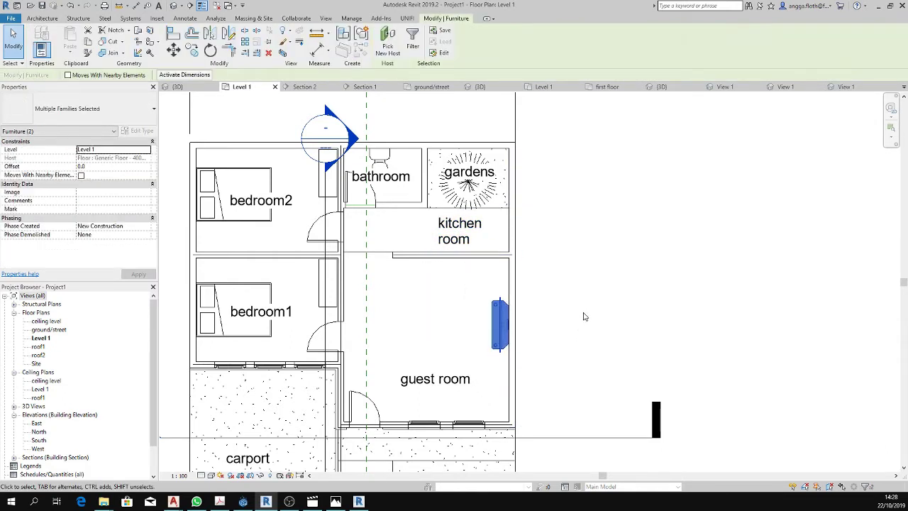
key("Up")
key("Up")
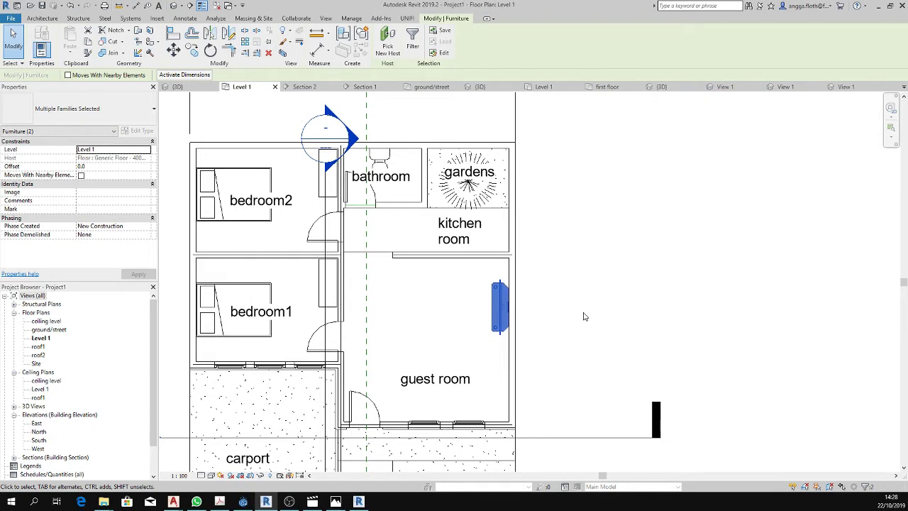
left_click(585, 315)
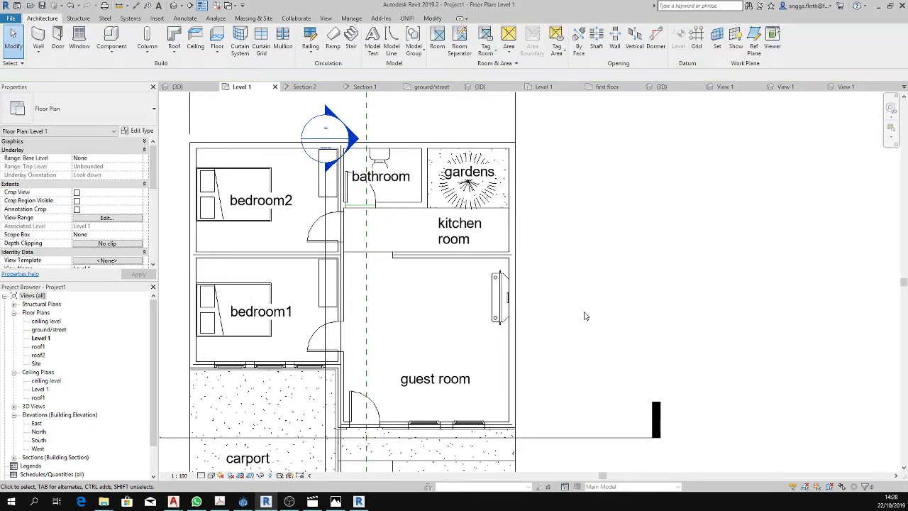
middle_click_drag(573, 332, 612, 285)
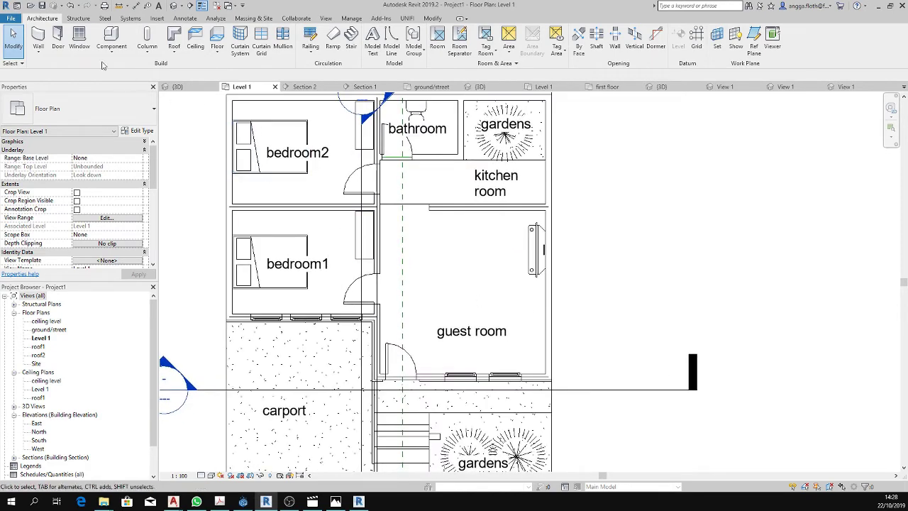
Place a vertically rotated Couch-Viper couch on the guest room's left side.
left_click(111, 36)
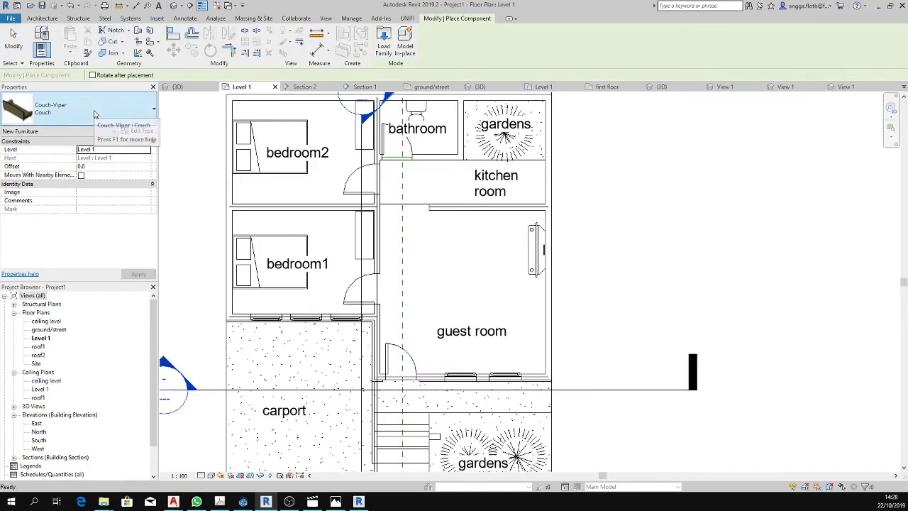
left_click(92, 110)
left_click(40, 168)
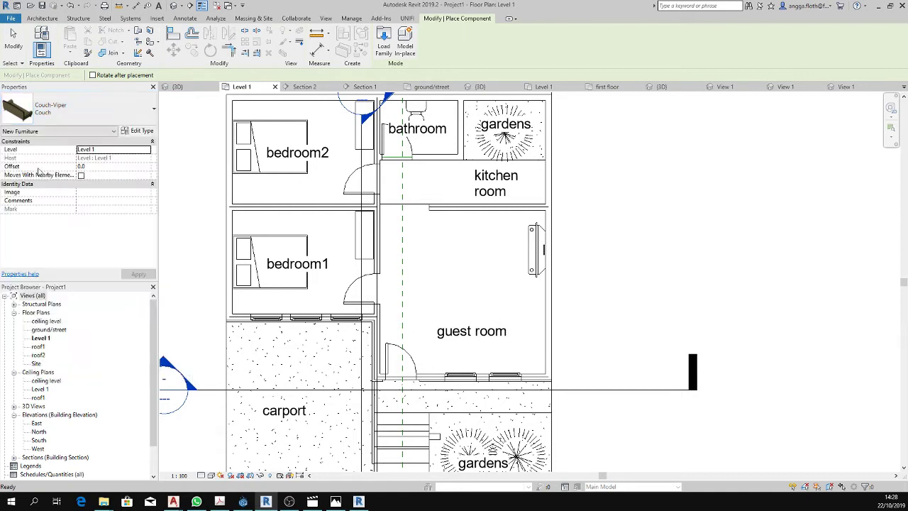
key("space")
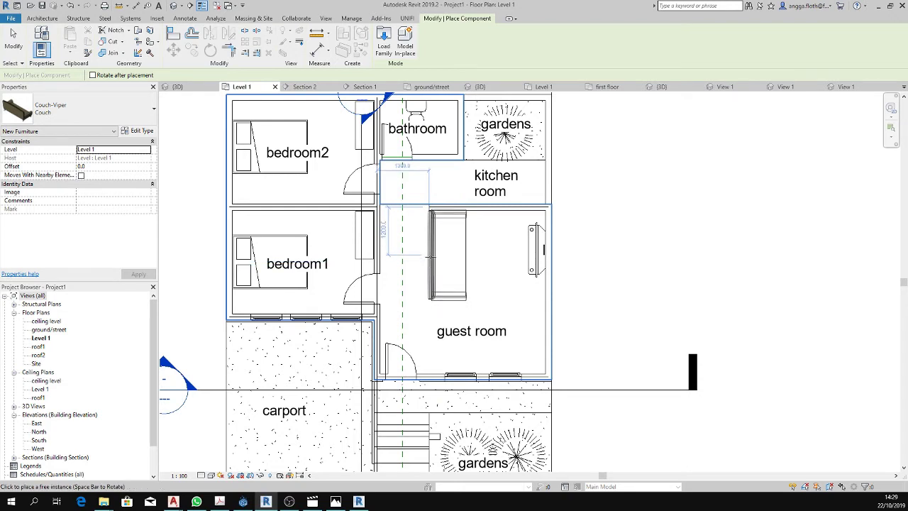
left_click(430, 255)
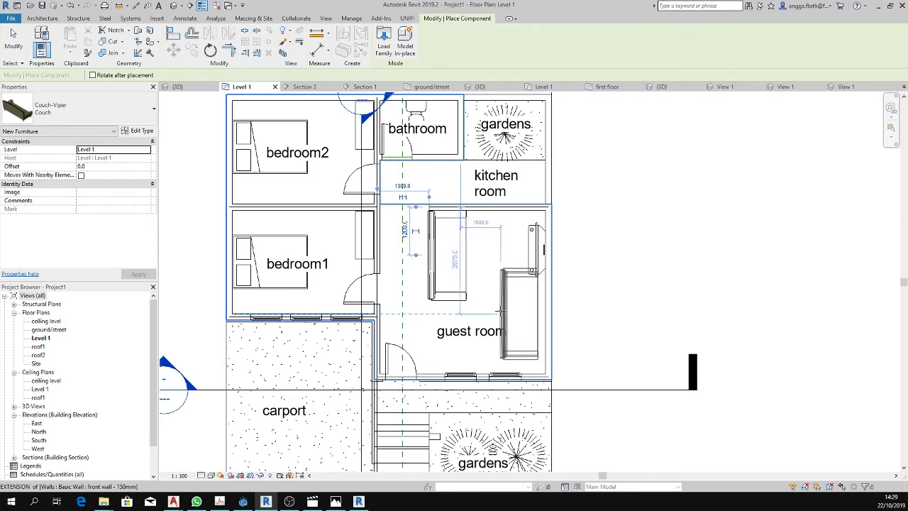
key("space")
key("space")
key("space")
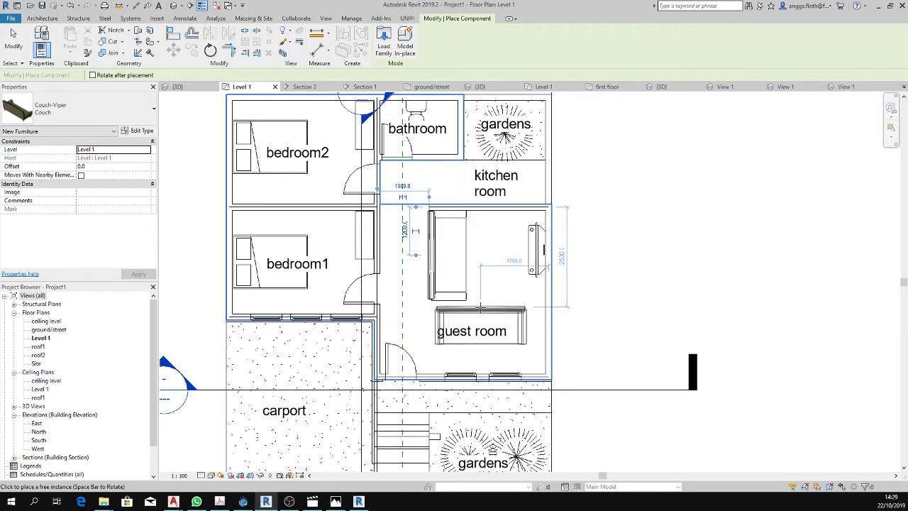
key("Escape")
left_click(460, 298)
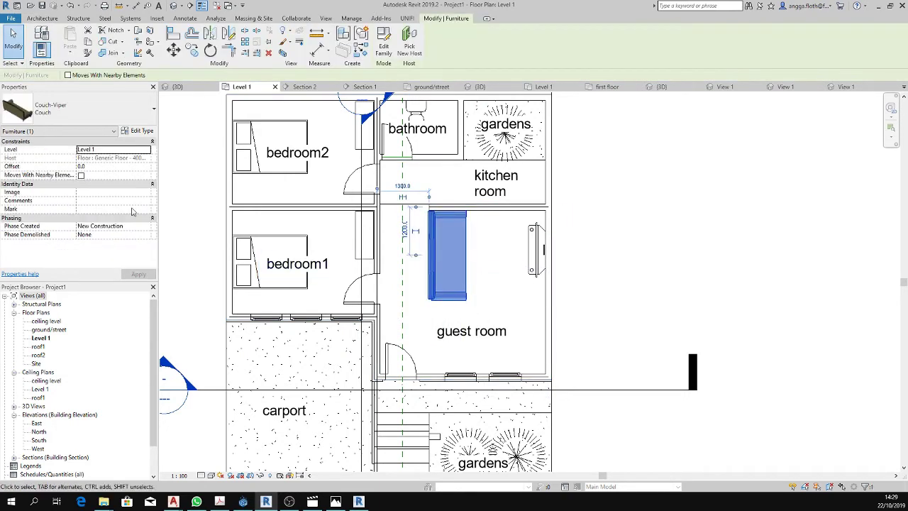
key("Escape")
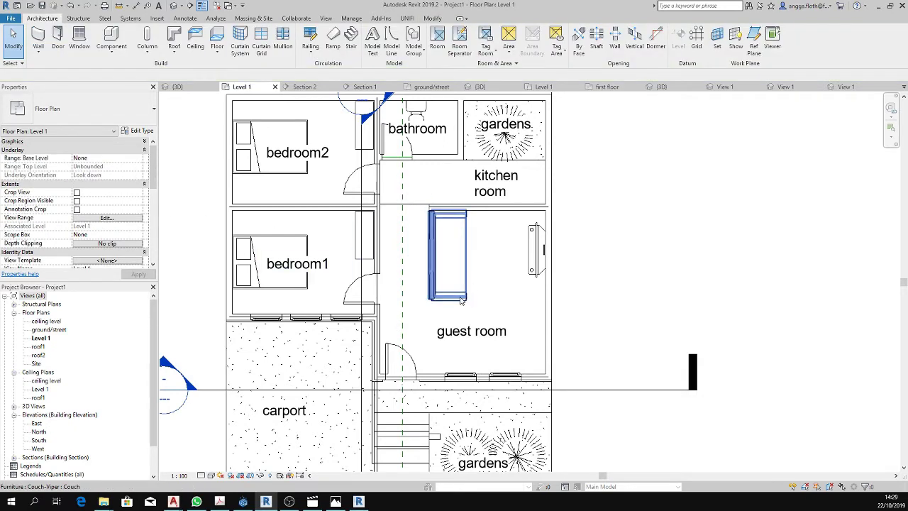
left_click(459, 297)
left_click(721, 335)
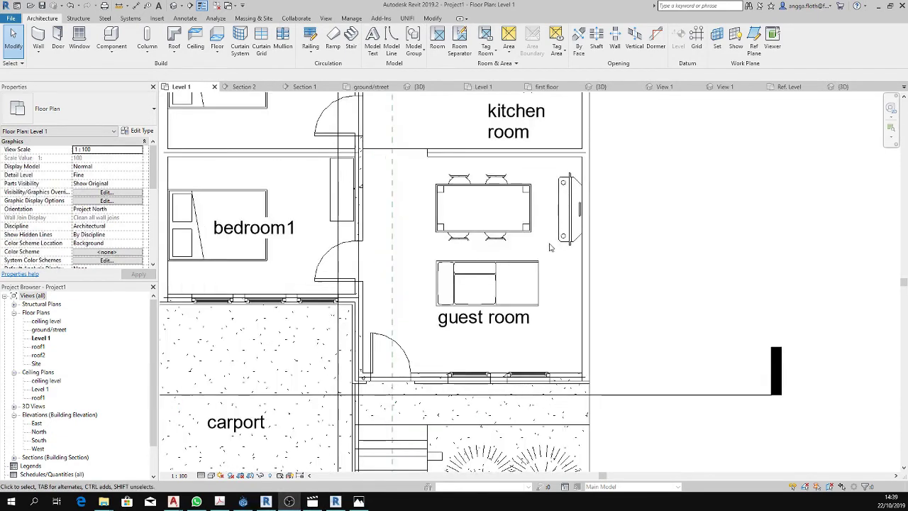
Place three Side Table 2 (2) tables in a row below the guest room label.
left_click(112, 37)
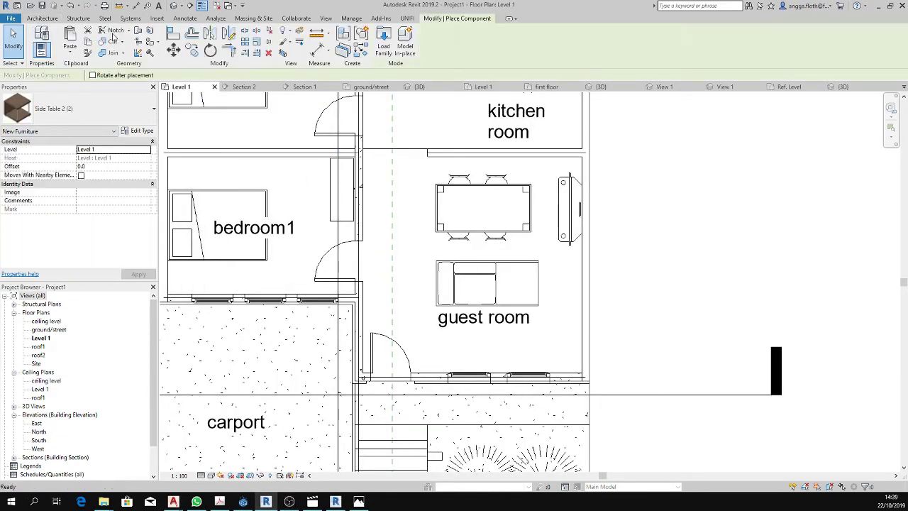
left_click(65, 121)
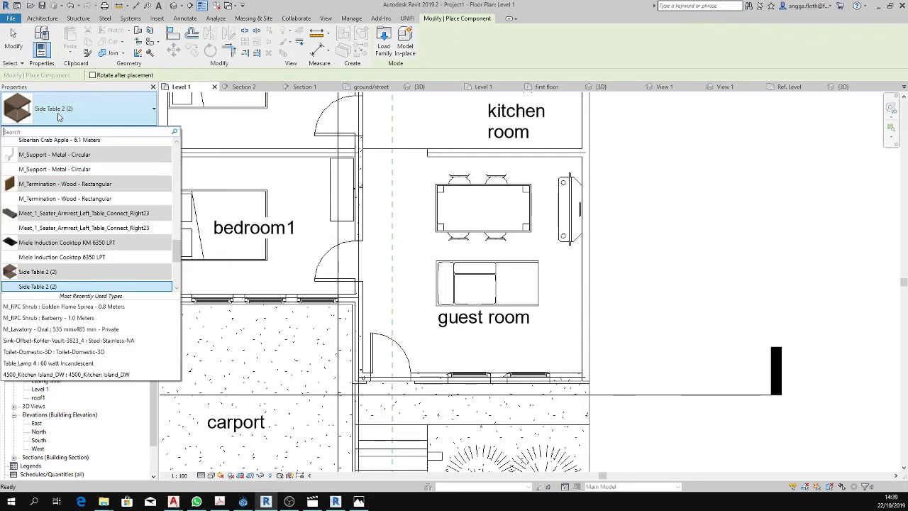
left_click(41, 286)
scroll(469, 349, "up", 3)
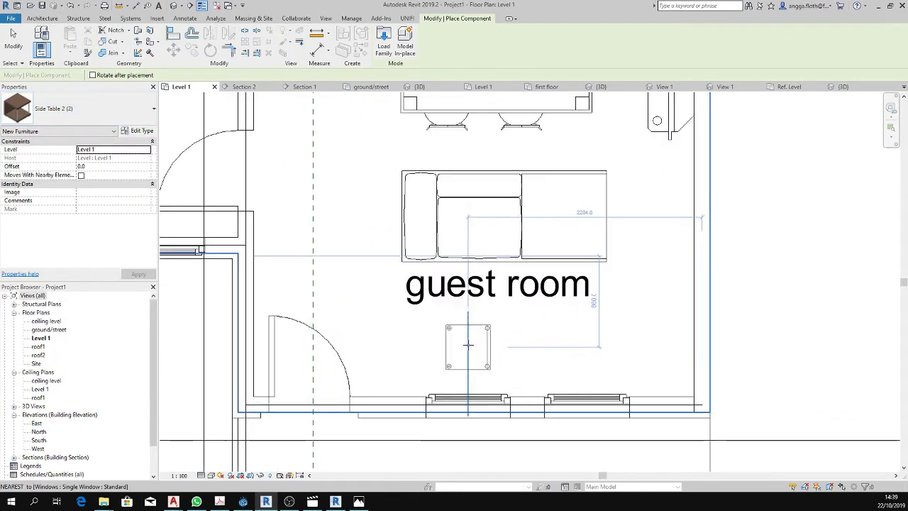
scroll(458, 333, "up", 2)
scroll(447, 323, "up", 1)
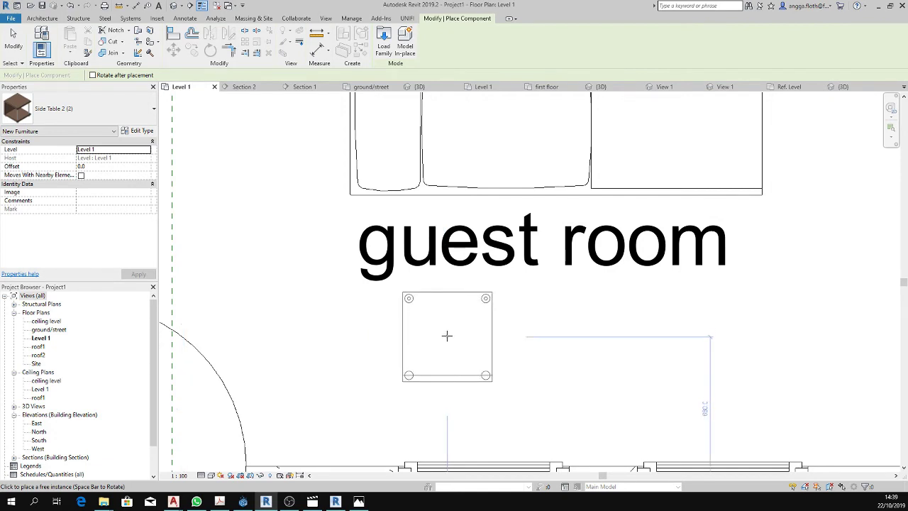
left_click(470, 337)
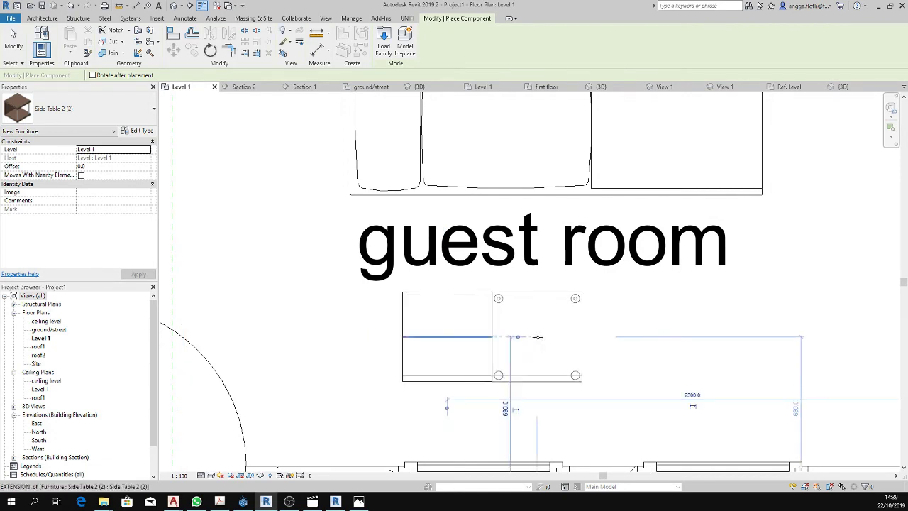
left_click(538, 337)
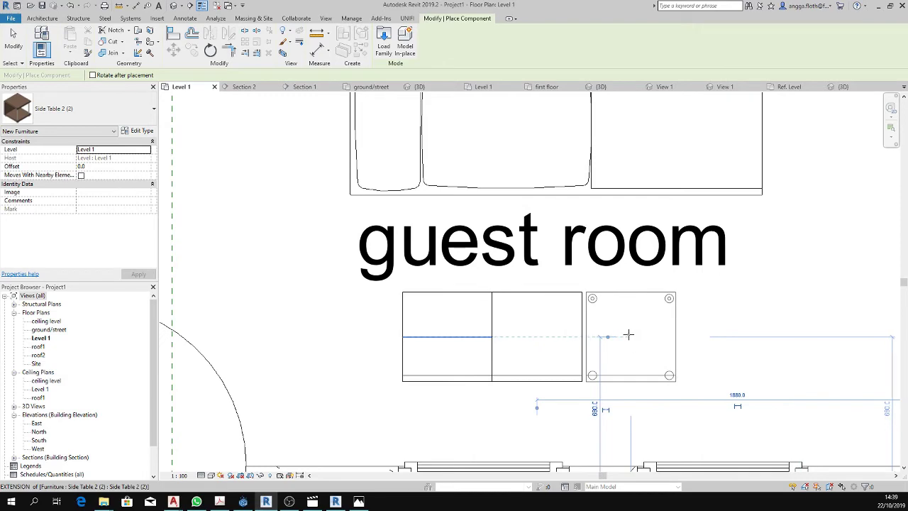
left_click(629, 335)
Place another Side Table 2 (2) against the bedroom2 wall.
scroll(744, 300, "down", 3)
scroll(720, 299, "down", 3)
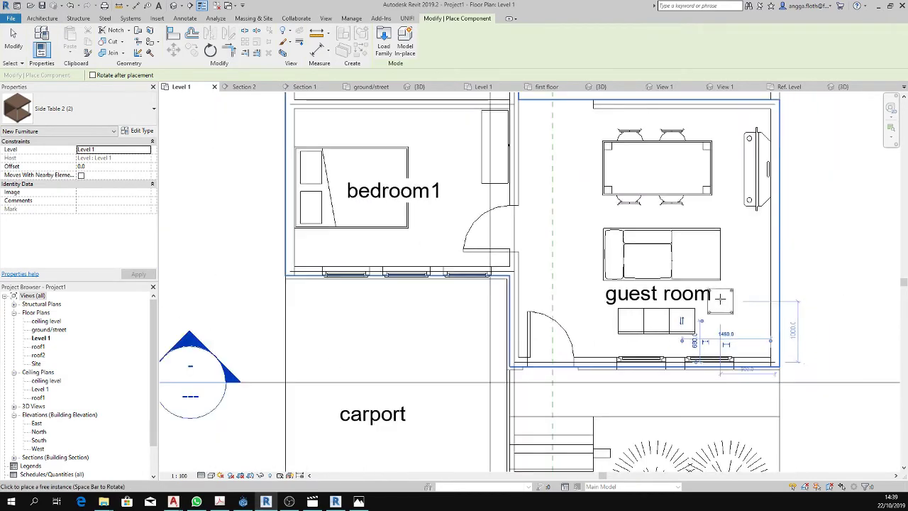
scroll(716, 301, "up", 2)
scroll(692, 305, "up", 2)
scroll(685, 294, "up", 3)
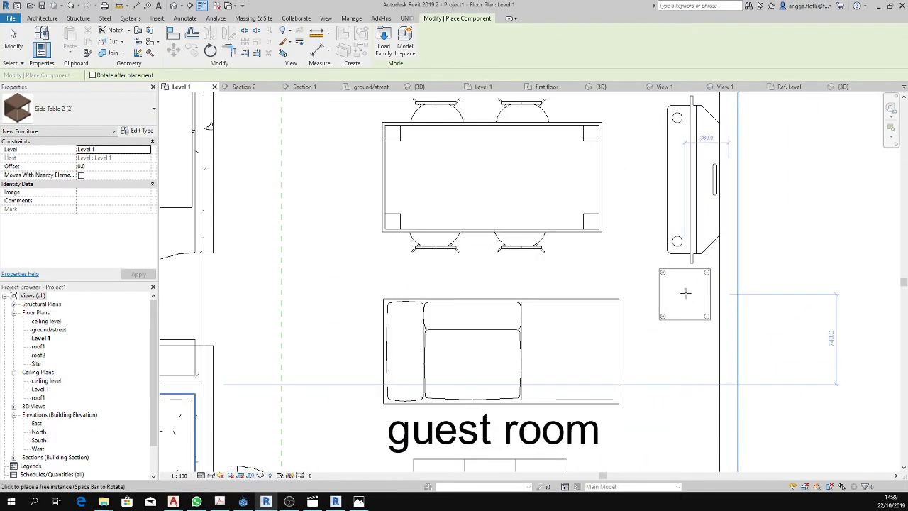
scroll(685, 293, "up", 1)
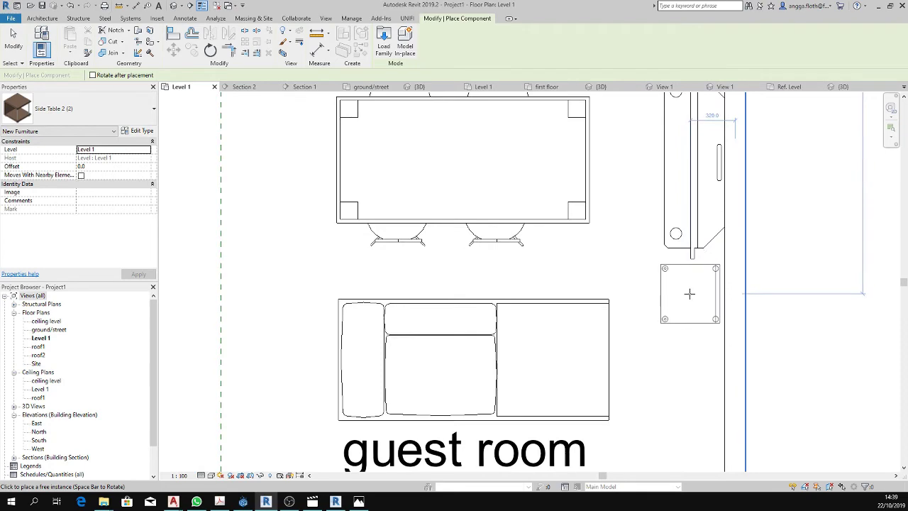
scroll(666, 301, "down", 2)
scroll(496, 297, "down", 1)
scroll(319, 256, "down", 2)
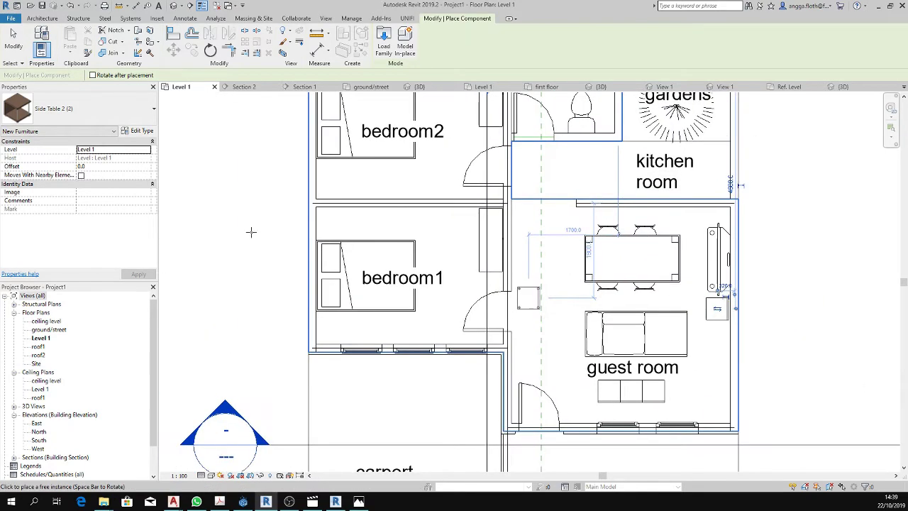
scroll(340, 224, "up", 2)
scroll(341, 222, "up", 1)
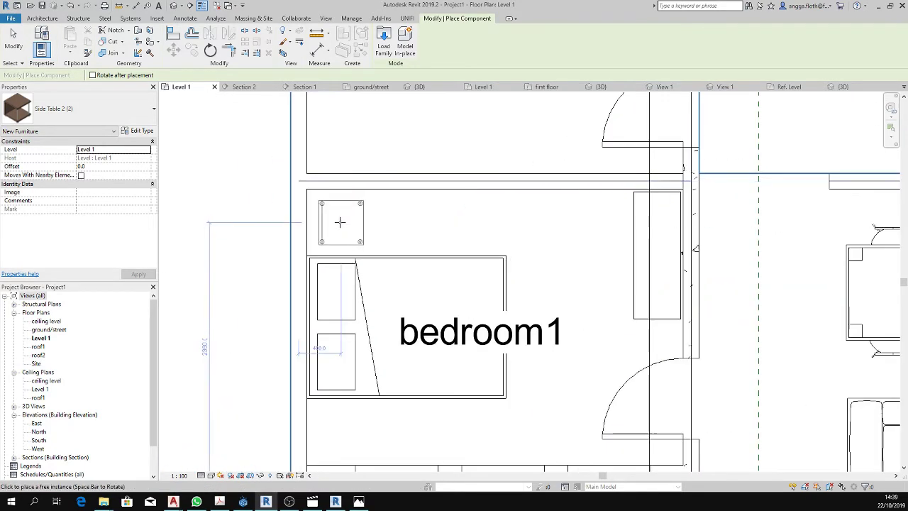
scroll(381, 234, "down", 2)
middle_click_drag(408, 216, 423, 341)
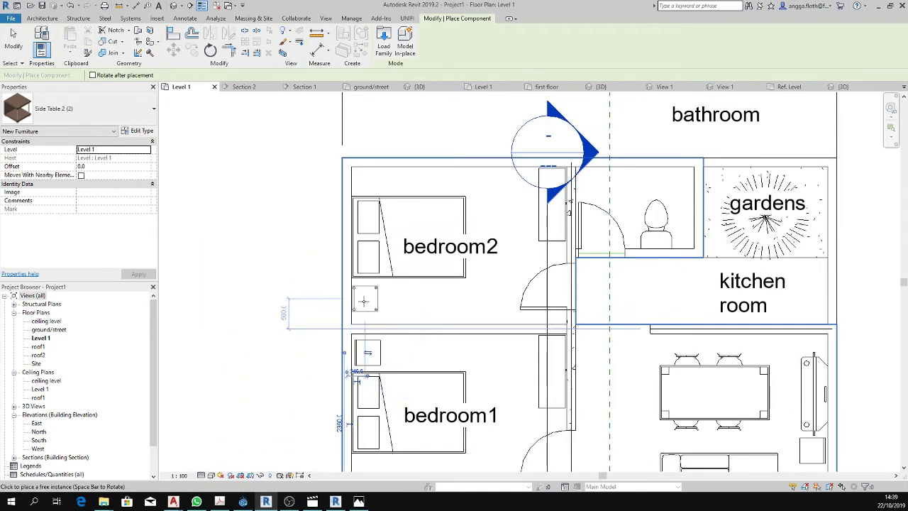
left_click(366, 304)
scroll(426, 305, "down", 1)
End side-table placement and drag the kitchen room label outside the plan's right wall.
scroll(440, 305, "down", 1)
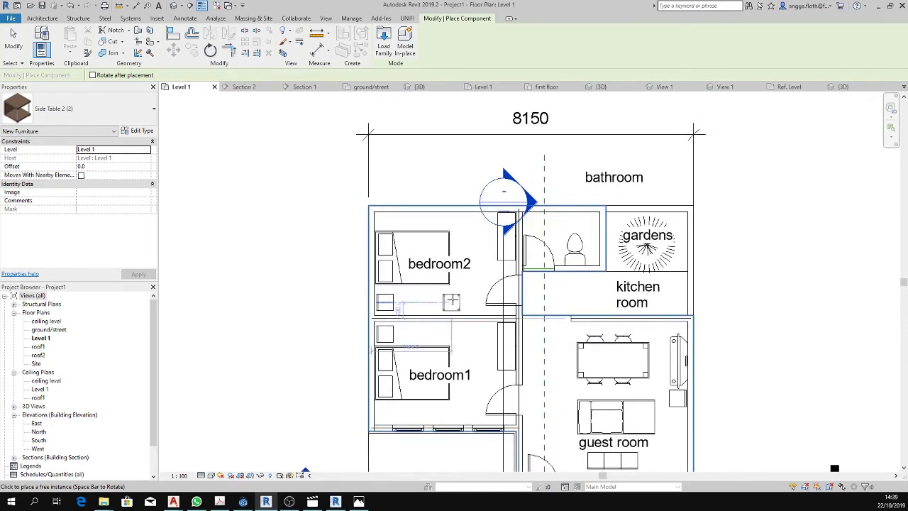
key("Escape")
key("Escape")
scroll(456, 303, "down", 1)
scroll(457, 308, "down", 1)
scroll(461, 319, "down", 1)
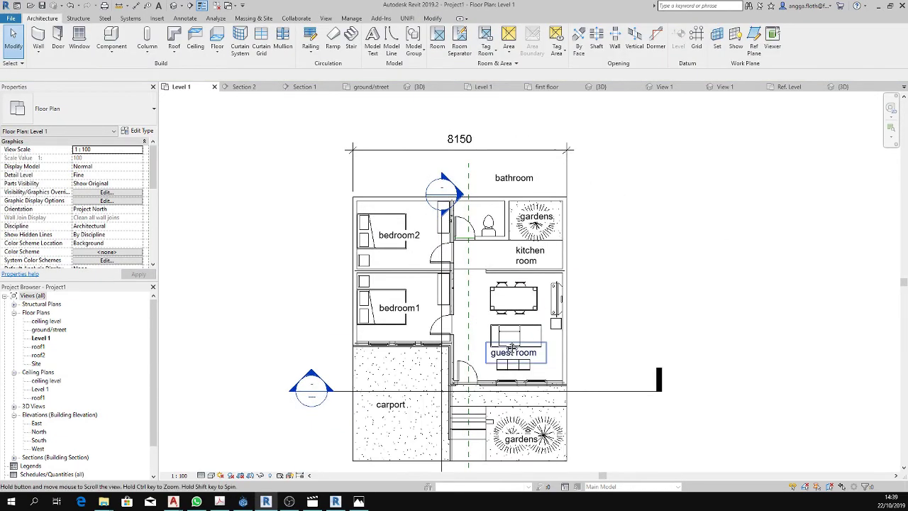
scroll(466, 328, "down", 1)
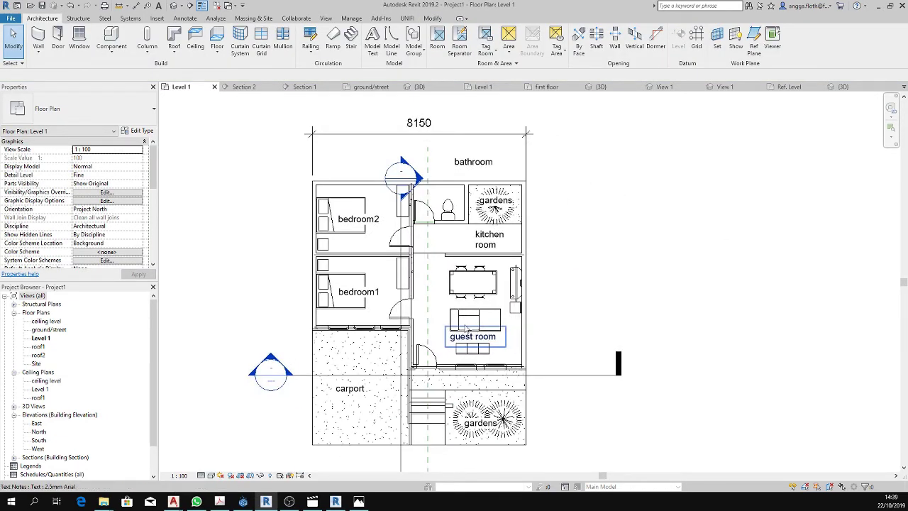
scroll(470, 244, "up", 1)
scroll(470, 244, "up", 1)
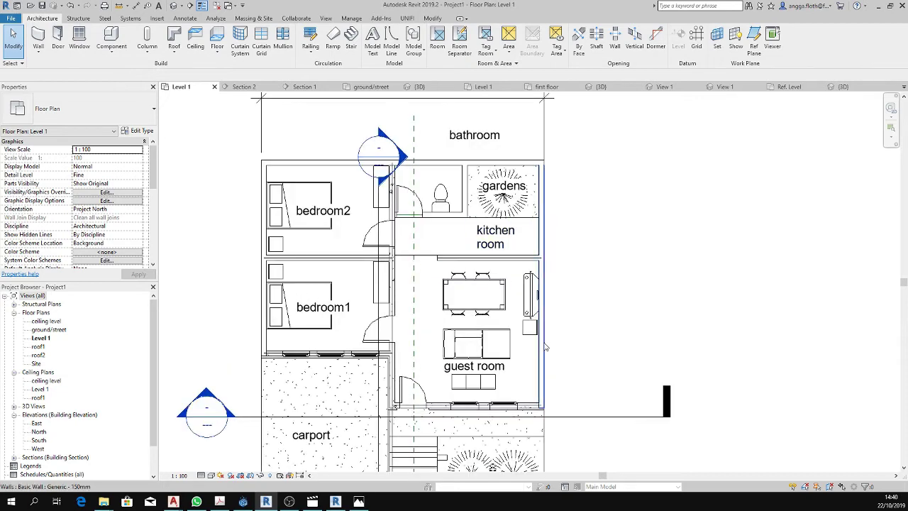
scroll(496, 237, "up", 1)
scroll(472, 241, "up", 1)
left_click(460, 246)
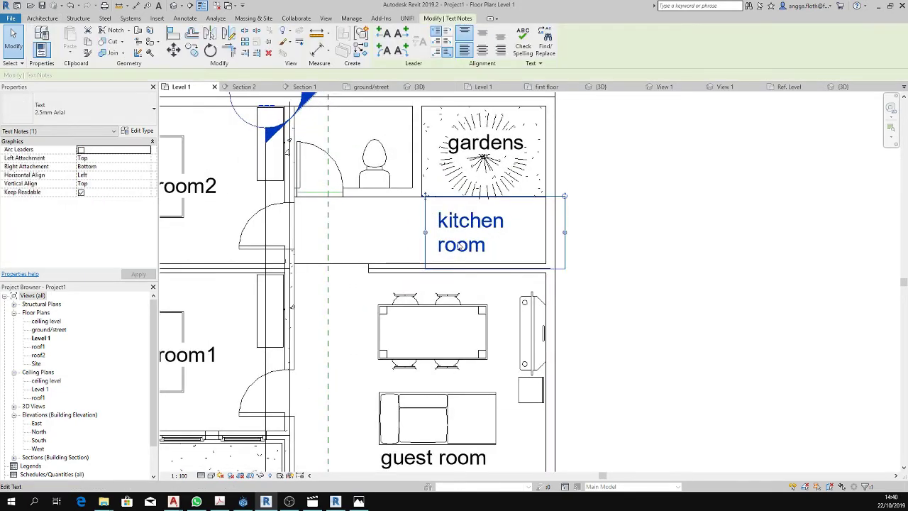
left_click_drag(425, 201, 579, 200)
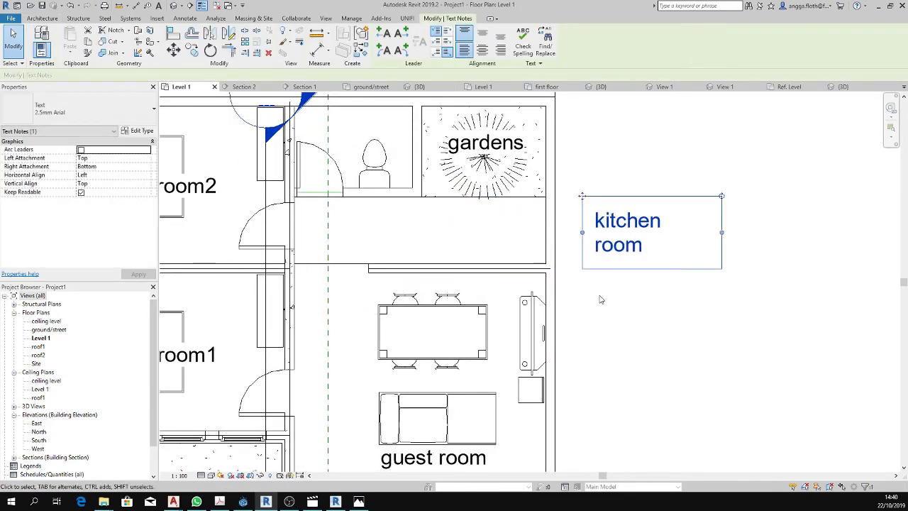
Select and deselect the guest room and kitchen room labels, then recenter the plan.
scroll(602, 303, "down", 2)
scroll(608, 324, "down", 1)
scroll(560, 269, "up", 1)
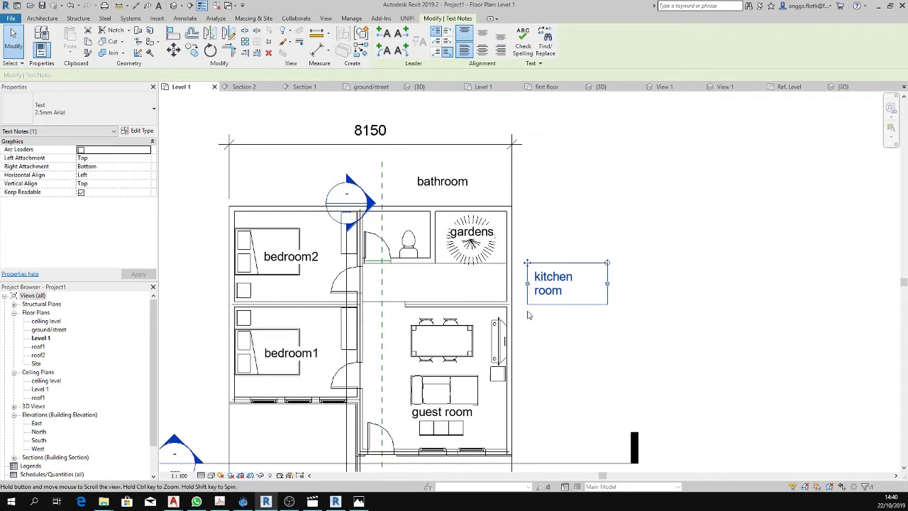
scroll(606, 348, "down", 1)
scroll(538, 351, "down", 1)
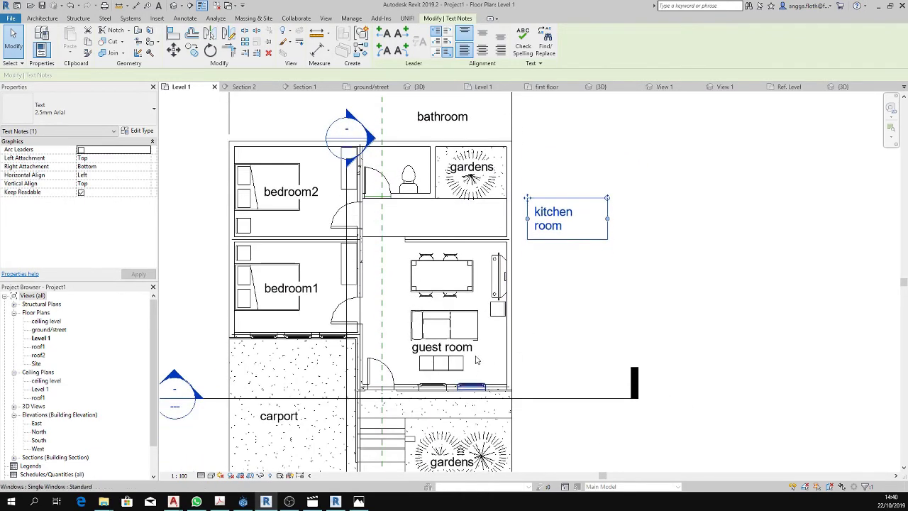
left_click(477, 352)
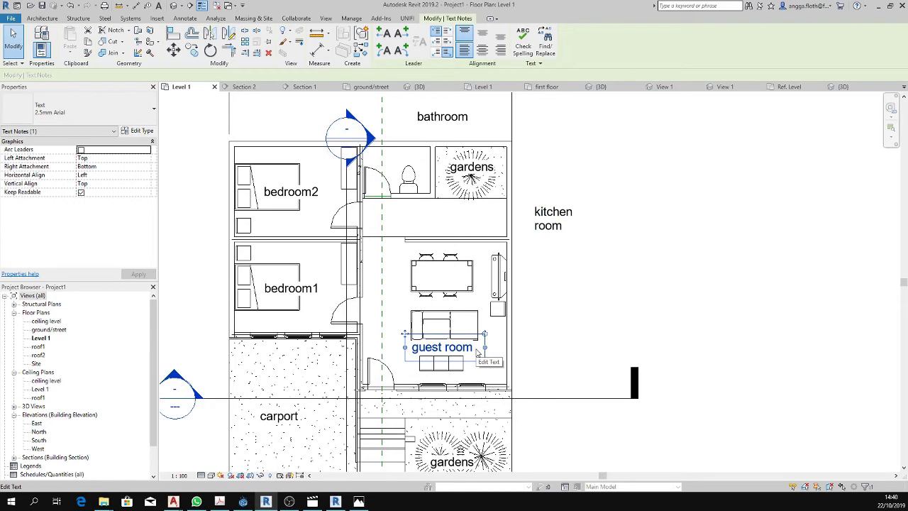
key("Escape")
left_click(550, 220)
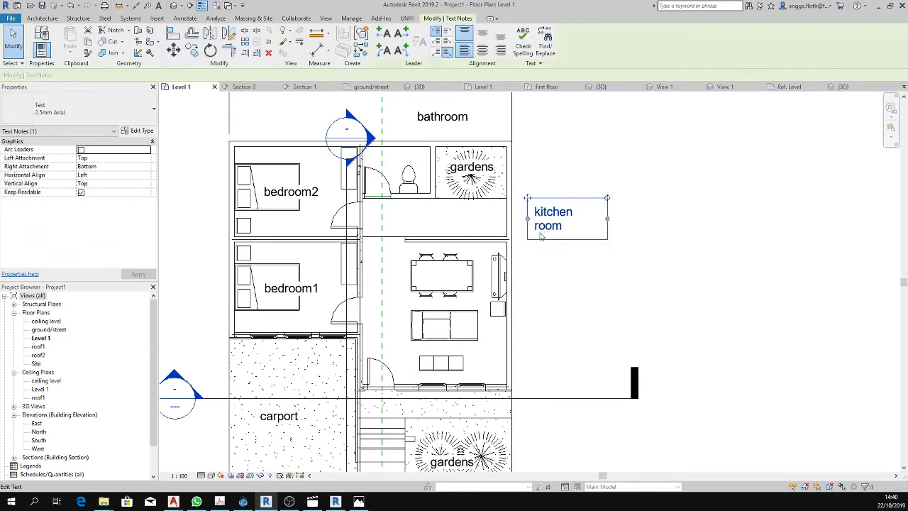
middle_click_drag(542, 168, 536, 196)
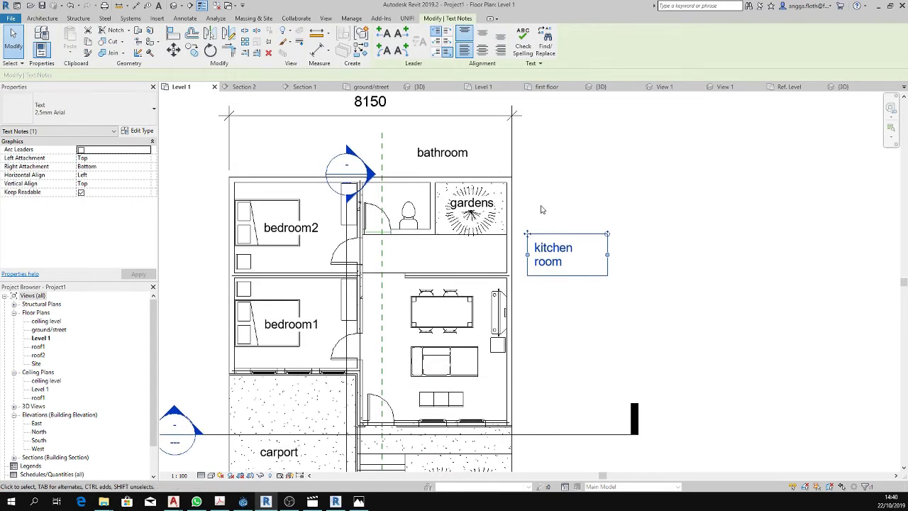
scroll(540, 209, "up", 2)
scroll(600, 259, "up", 1)
scroll(591, 298, "down", 2)
key("Escape")
scroll(629, 308, "up", 2)
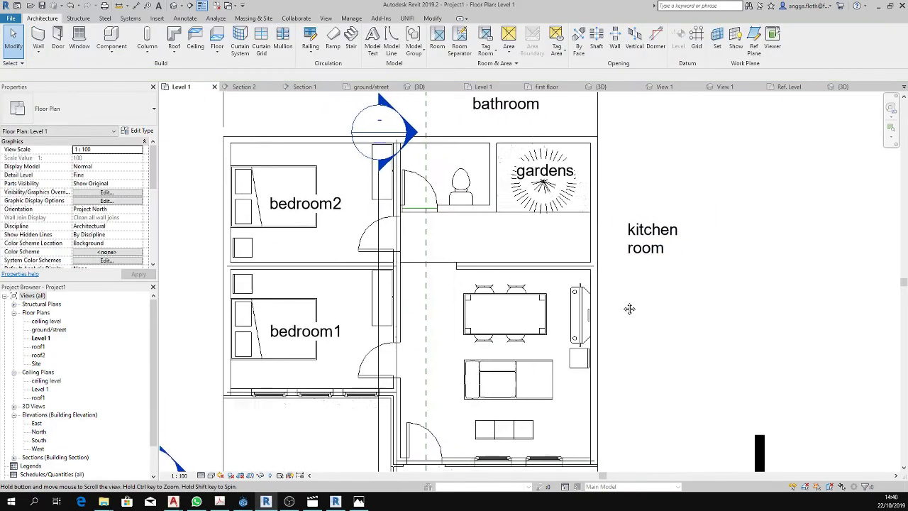
middle_click_drag(629, 309, 637, 309)
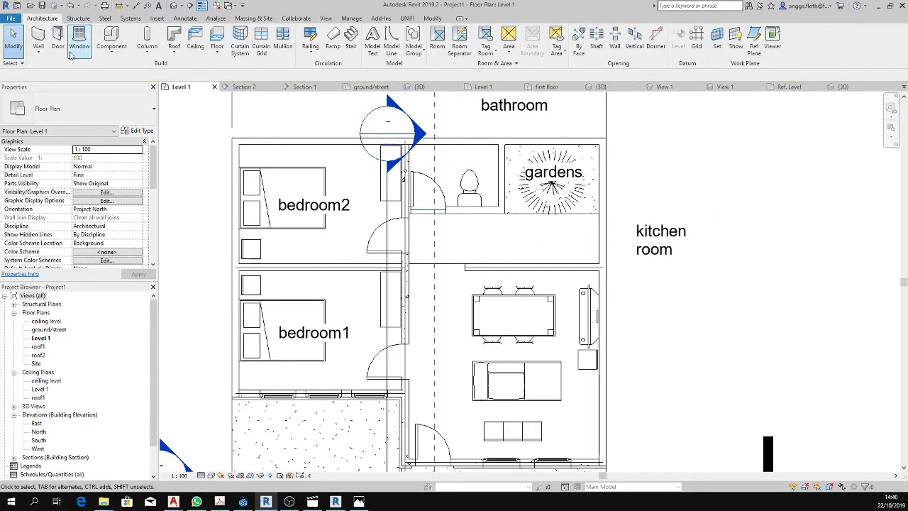
Start the Component tool and pick the 4500_Kitchen Island_DW type from the Type Selector.
left_click(112, 36)
left_click(93, 109)
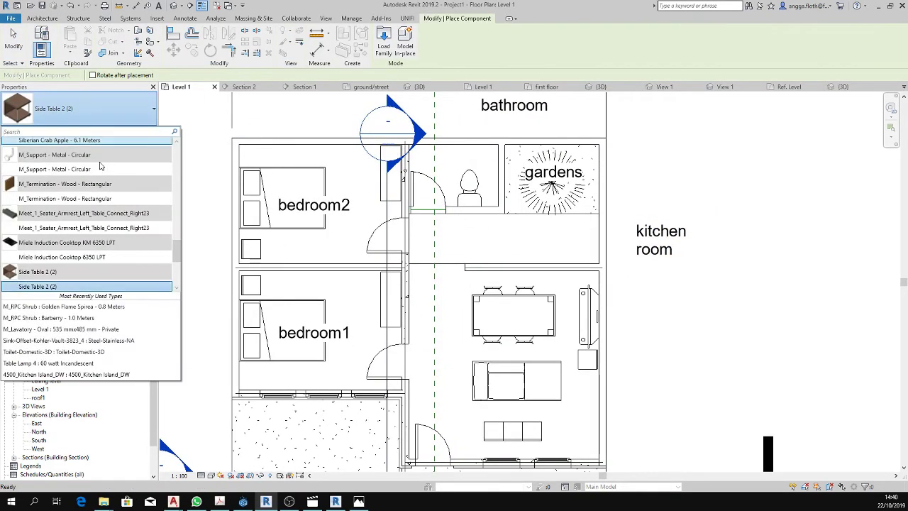
scroll(100, 166, "up", 2)
scroll(100, 167, "up", 2)
scroll(100, 167, "up", 2)
scroll(100, 169, "up", 2)
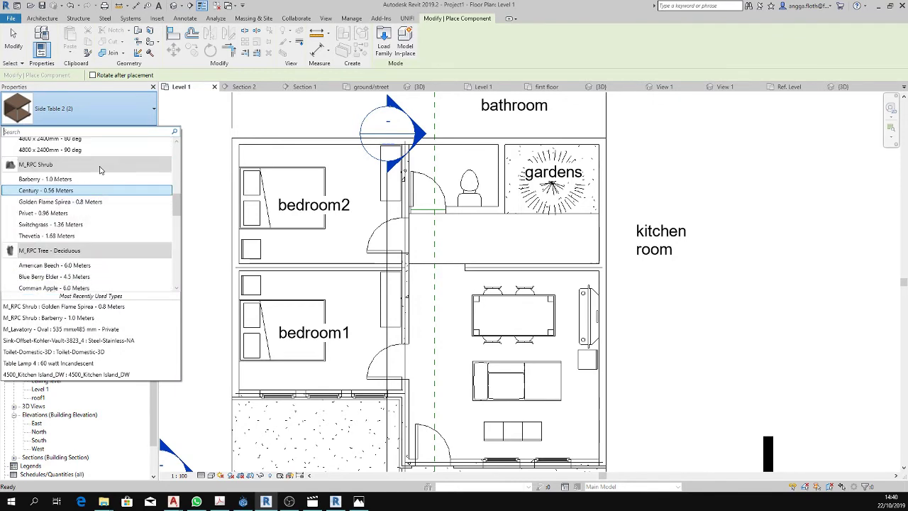
scroll(100, 169, "up", 2)
scroll(100, 168, "up", 2)
scroll(100, 169, "up", 2)
scroll(100, 169, "up", 2)
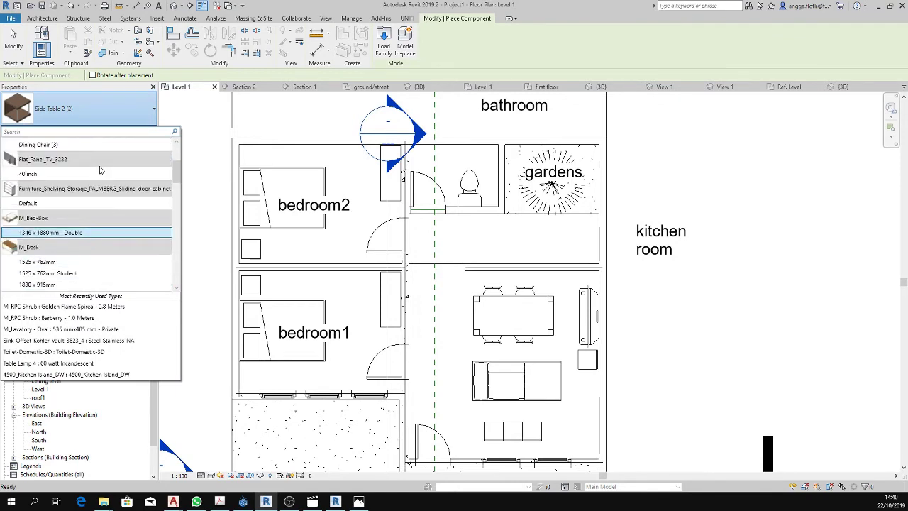
scroll(100, 170, "up", 2)
scroll(100, 170, "up", 1)
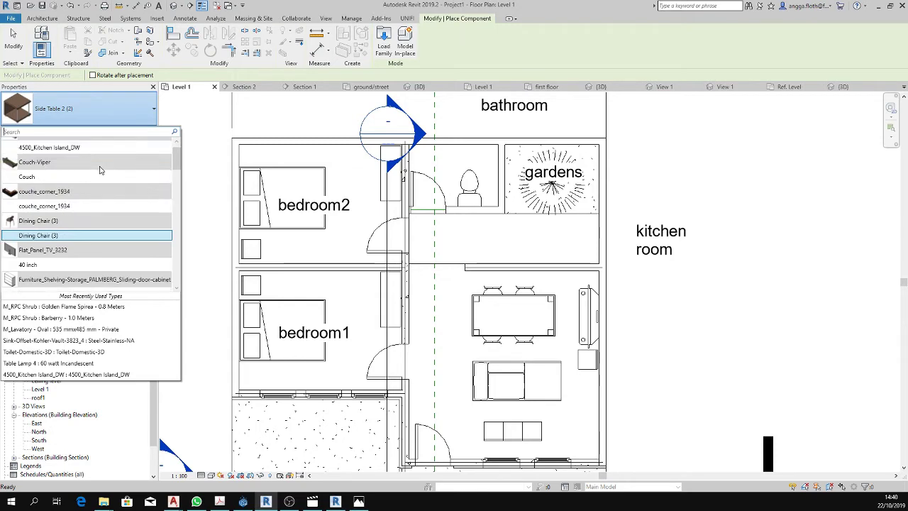
scroll(100, 170, "up", 1)
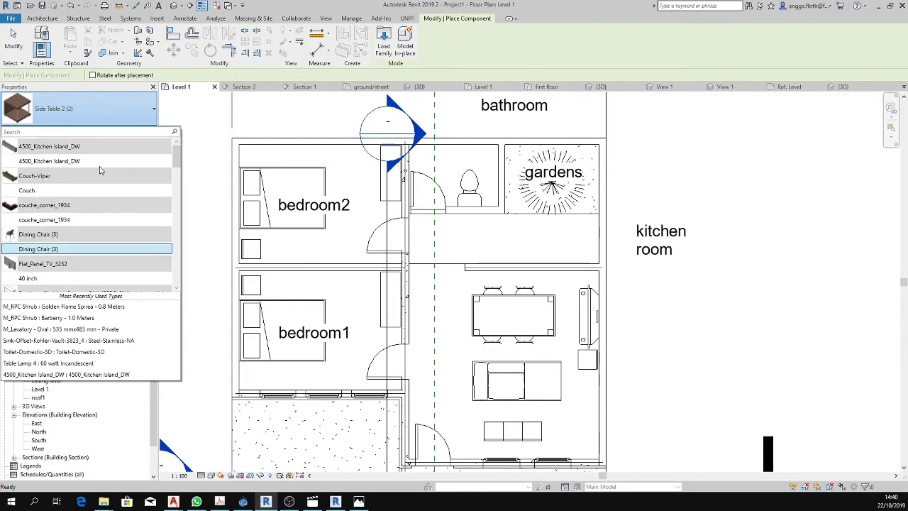
left_click(60, 161)
Place the island in the kitchen strip below the gardens, then select it.
scroll(479, 227, "up", 2)
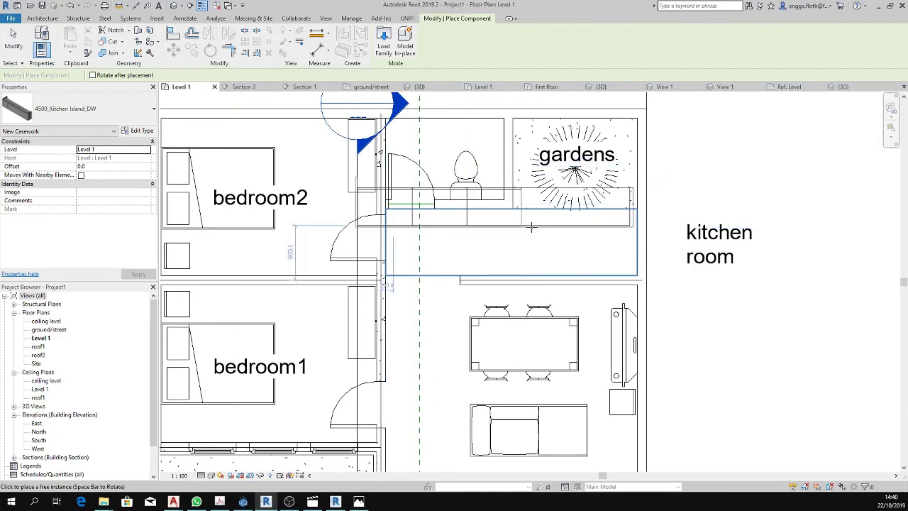
left_click(633, 270)
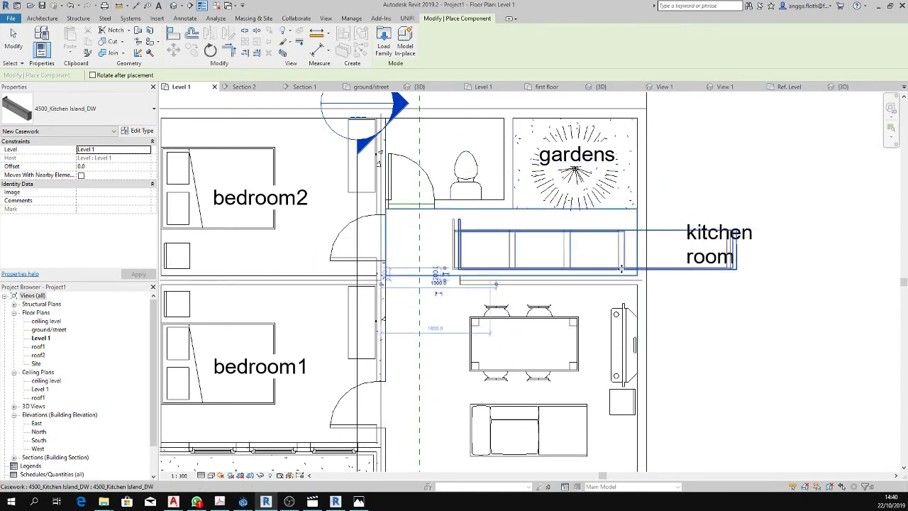
key("Escape")
key("Escape")
left_click(567, 234)
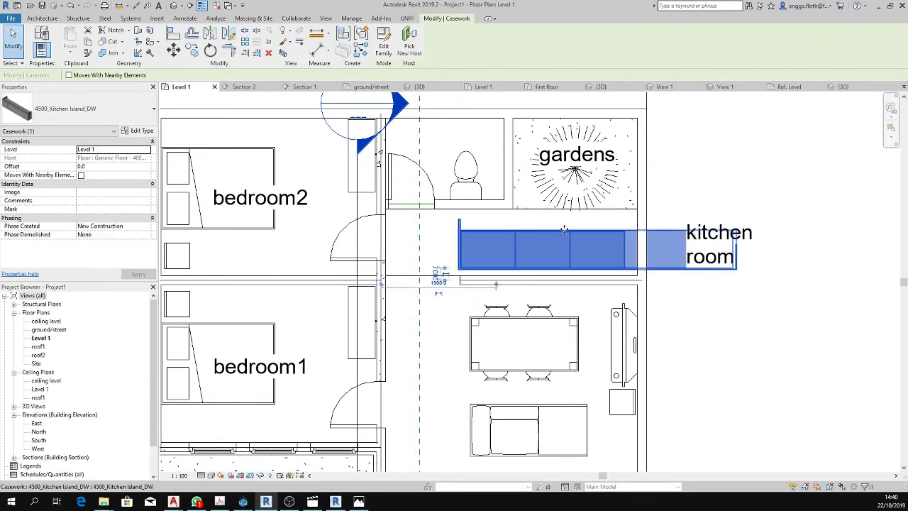
Edit the island family, inspecting its 900_cabinet column and extrusion, then bring up Family Types.
left_click(388, 53)
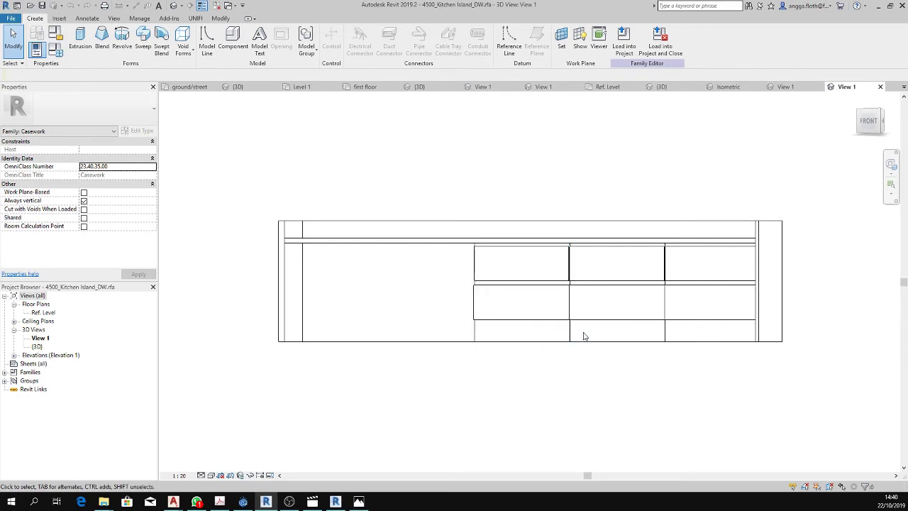
left_click(531, 298)
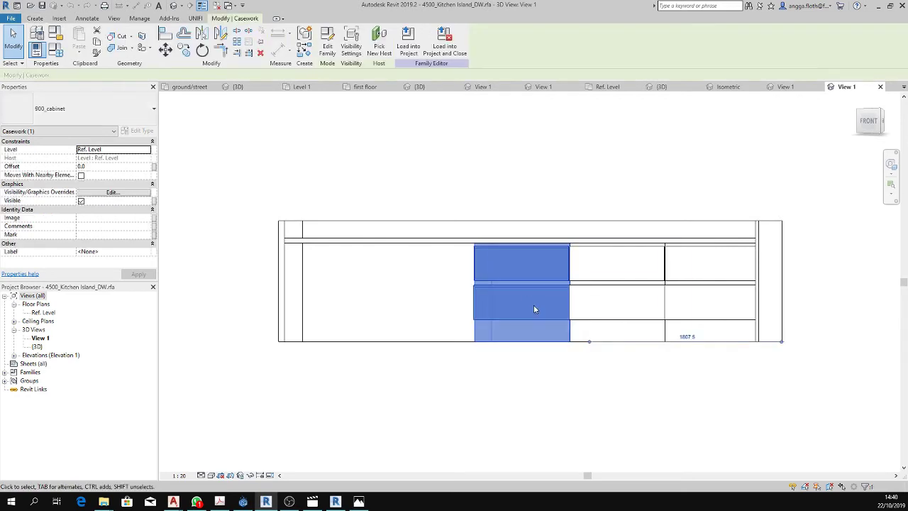
left_click(522, 346)
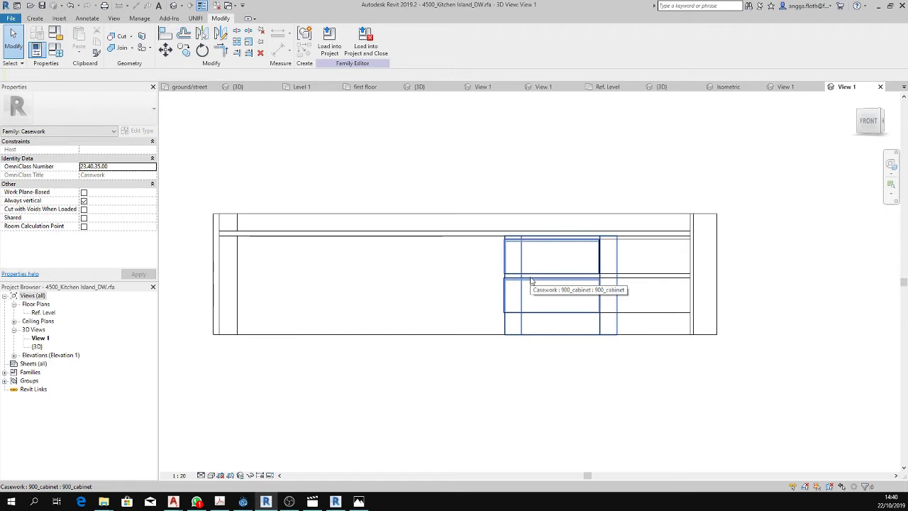
left_click(217, 241)
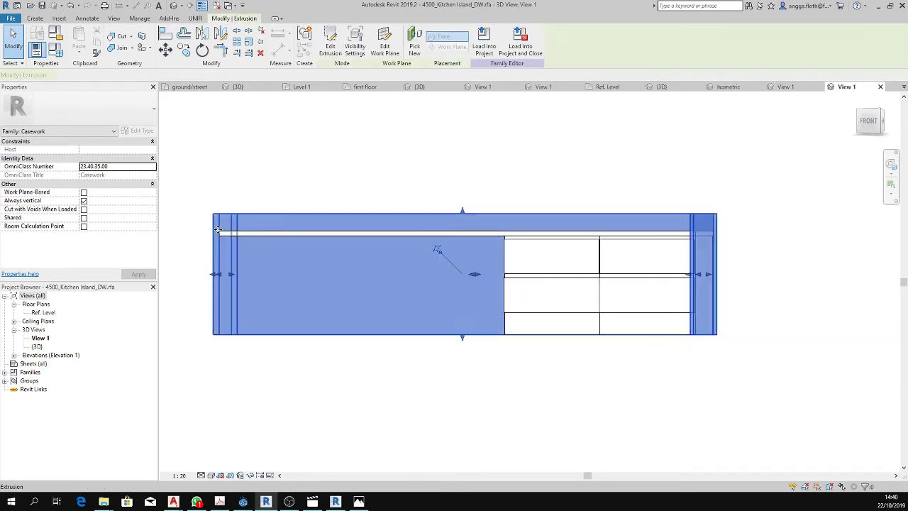
middle_click_drag(278, 293, 340, 287)
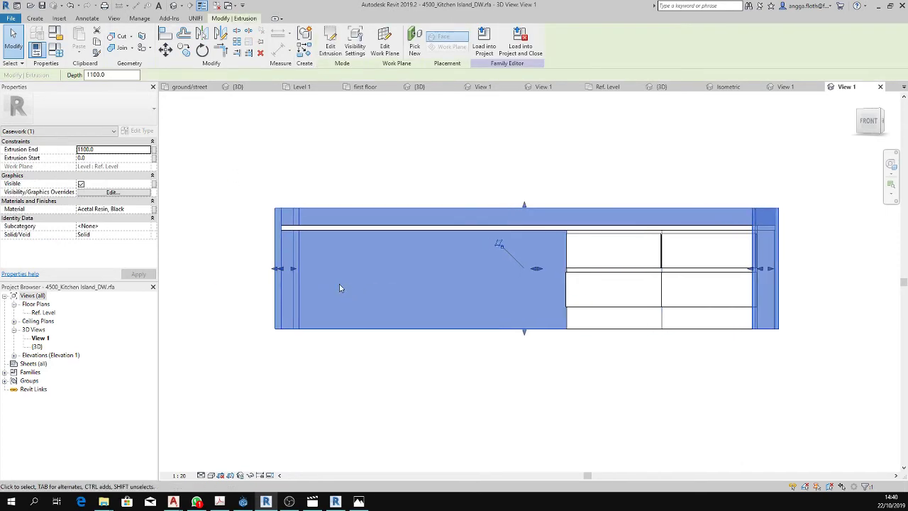
key("Escape")
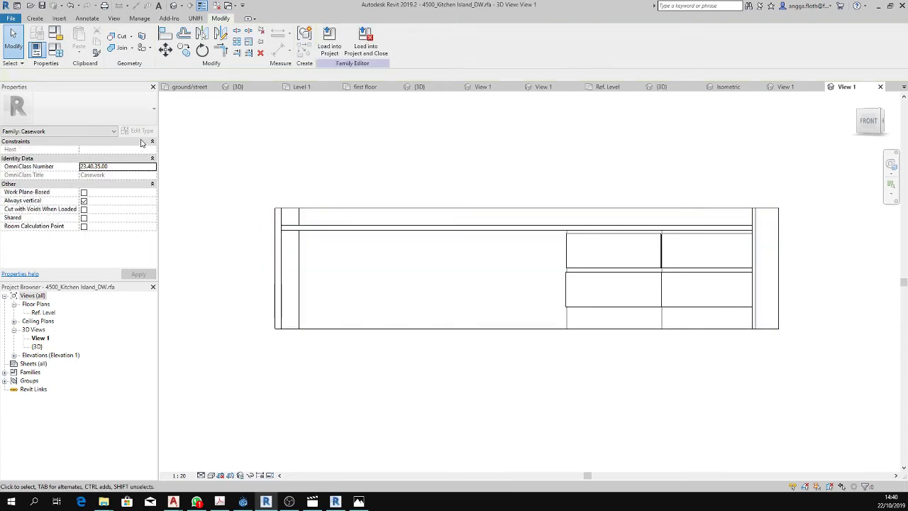
left_click(60, 55)
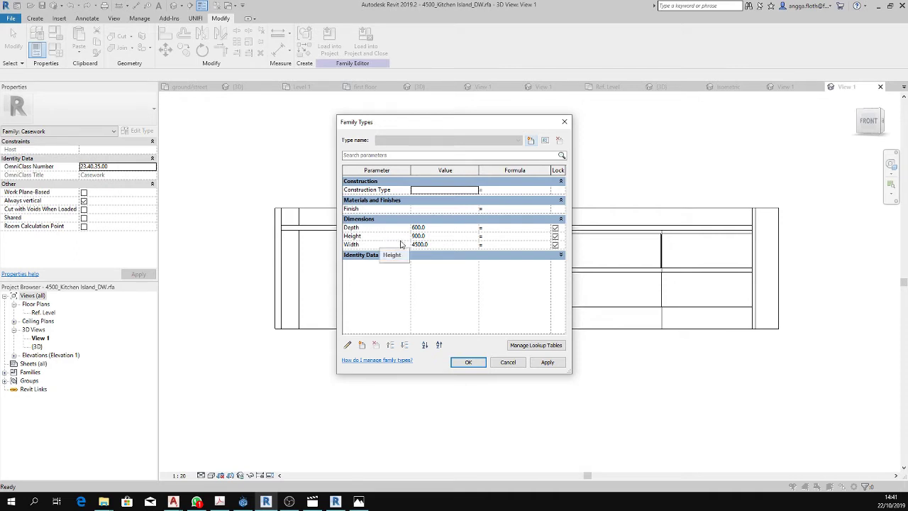
Change the island's Width from 4500 to 3000, apply it, and close Family Types.
left_click(438, 244)
type("3000")
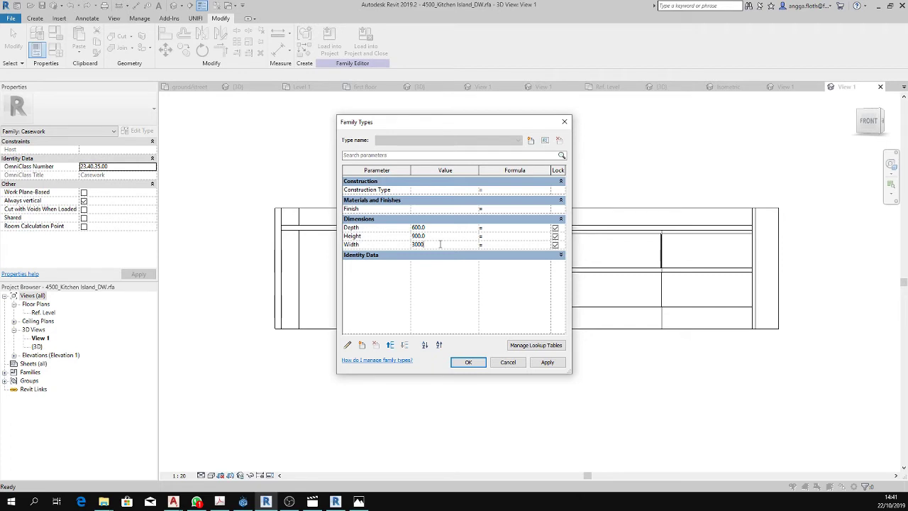
left_click(547, 362)
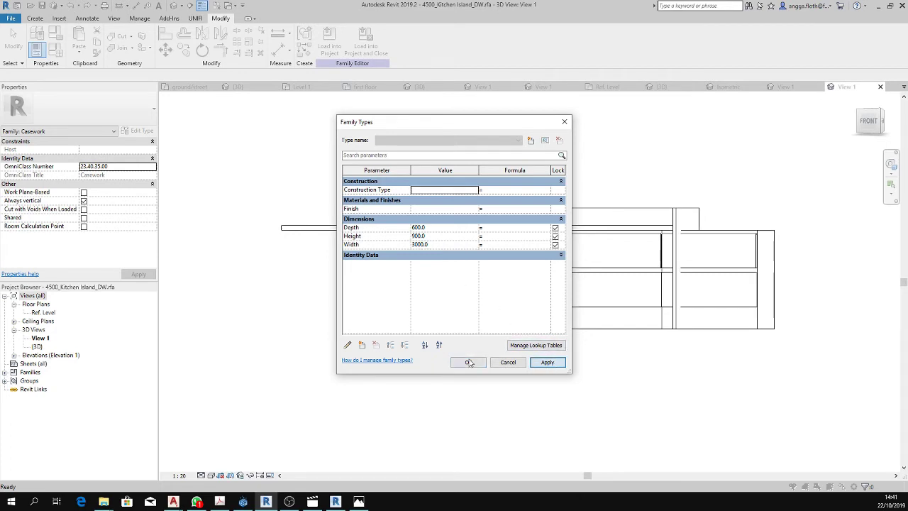
left_click(468, 361)
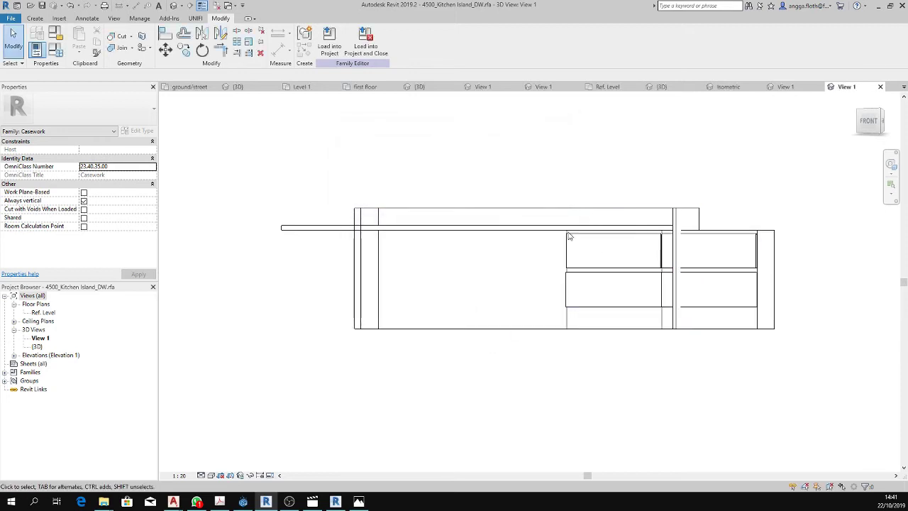
Move both 900_cabinet units left into the island with MV.
left_click_drag(552, 175, 800, 381)
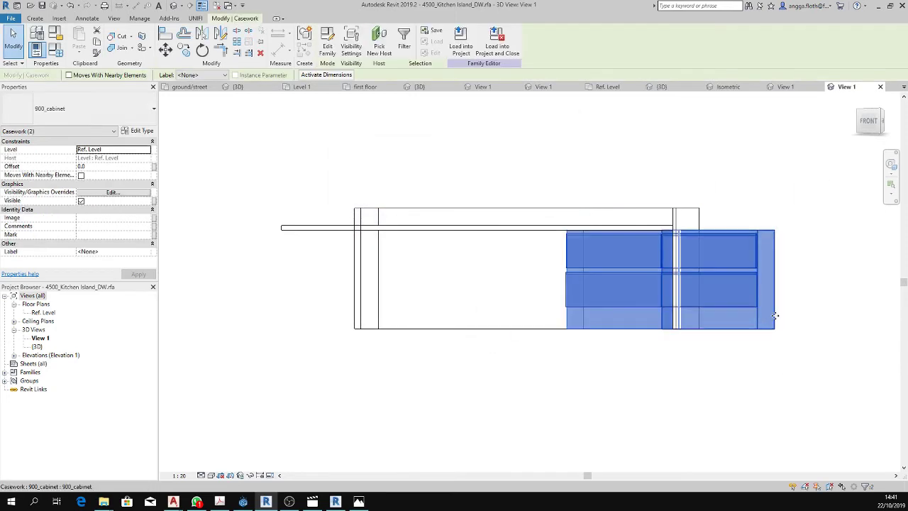
key("m")
key("v")
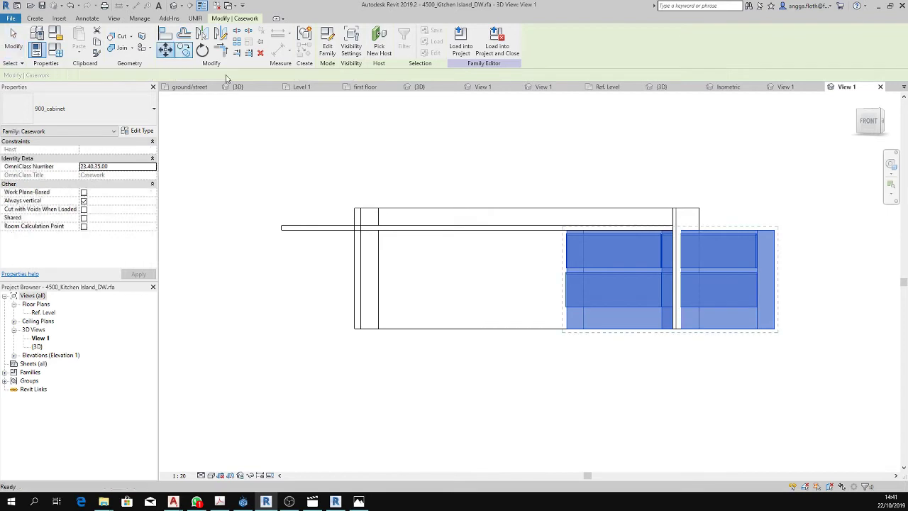
left_click(774, 313)
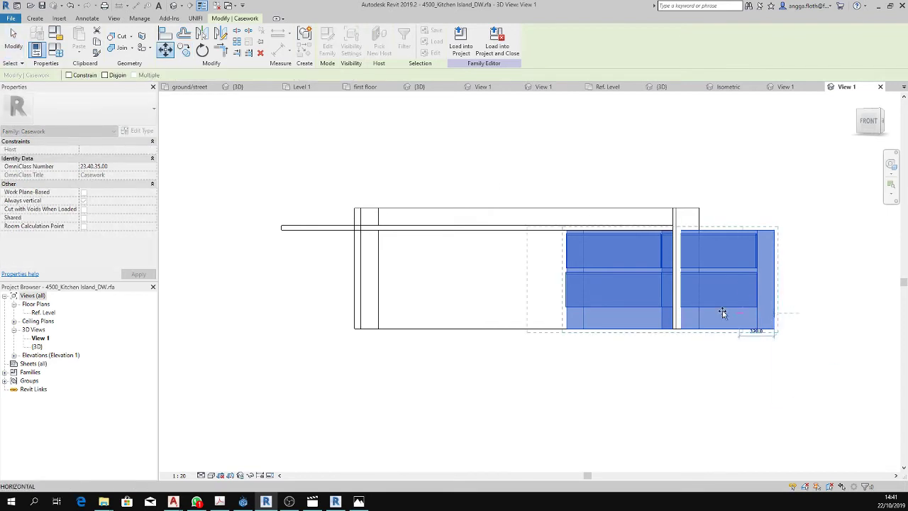
left_click(672, 309)
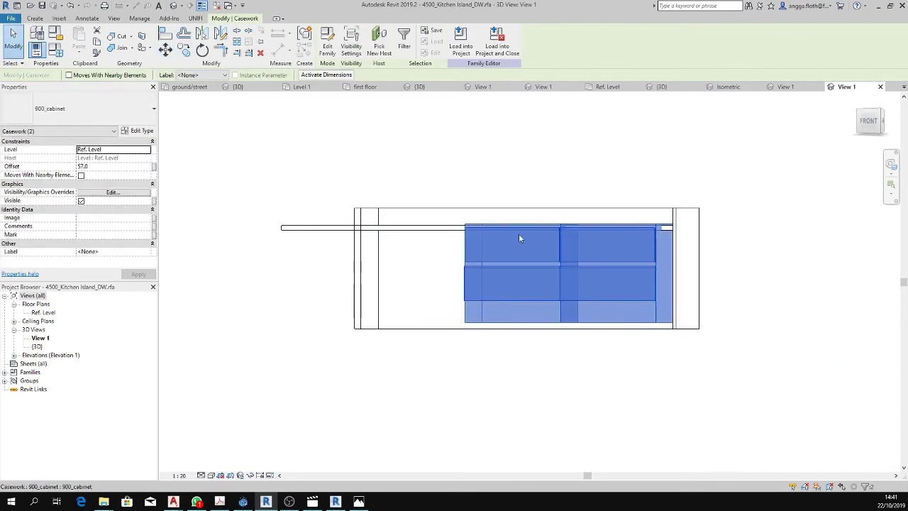
Nudge the cabinets flush against the right end panel, then select the countertop sweep.
left_click(164, 49)
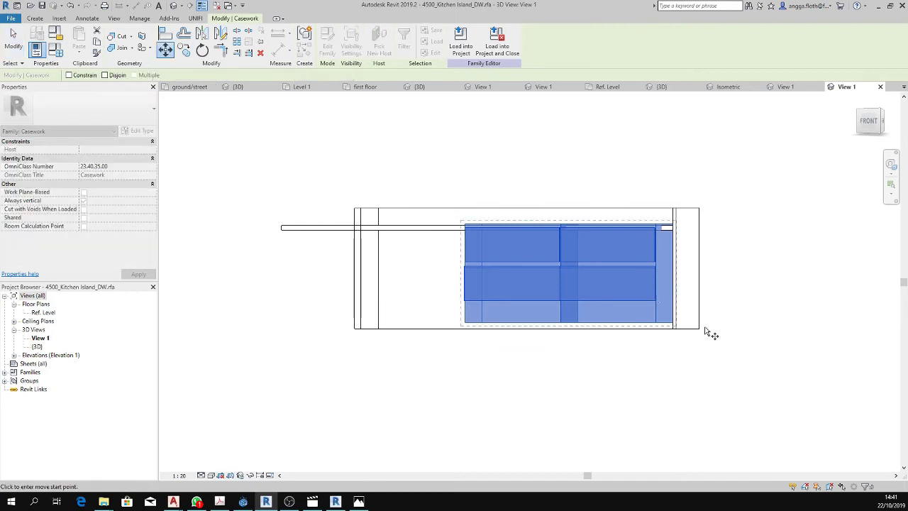
scroll(695, 331, "up", 3)
left_click(664, 325)
left_click(659, 324)
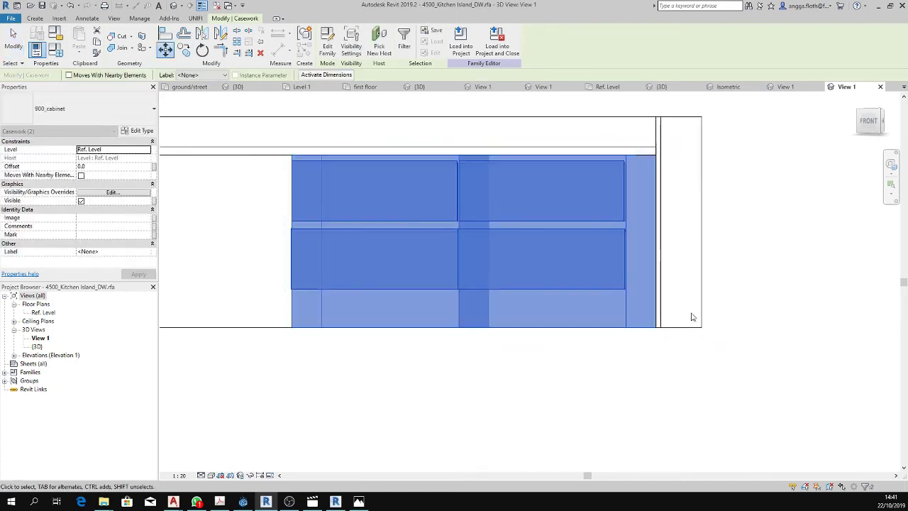
scroll(624, 348, "down", 1)
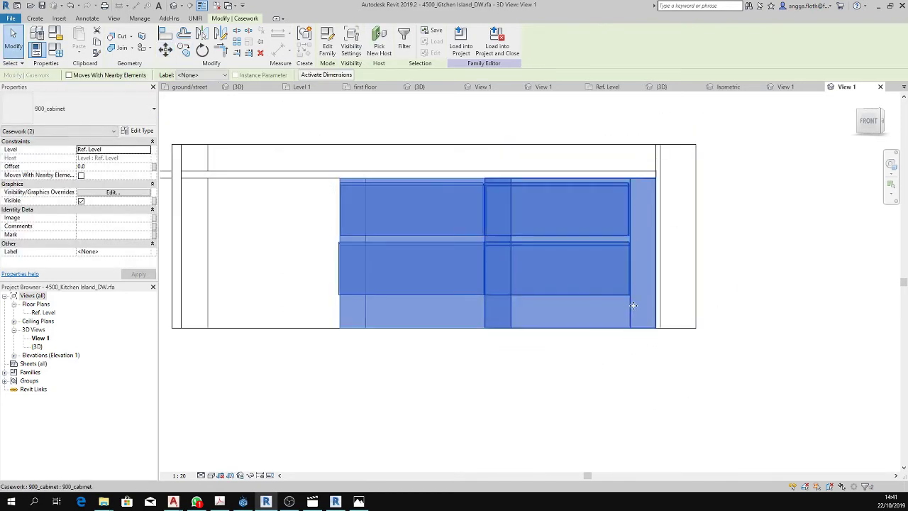
key("Escape")
scroll(610, 333, "down", 1)
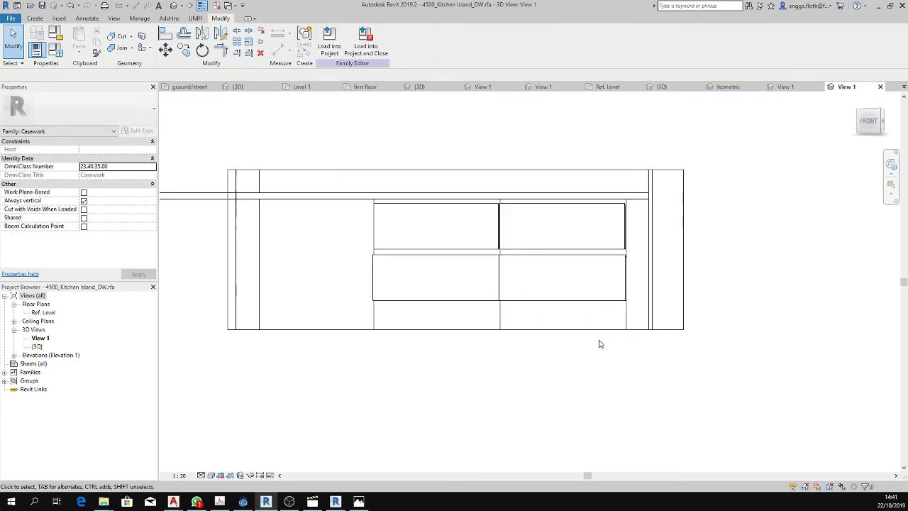
scroll(546, 345, "down", 1)
left_click(268, 234)
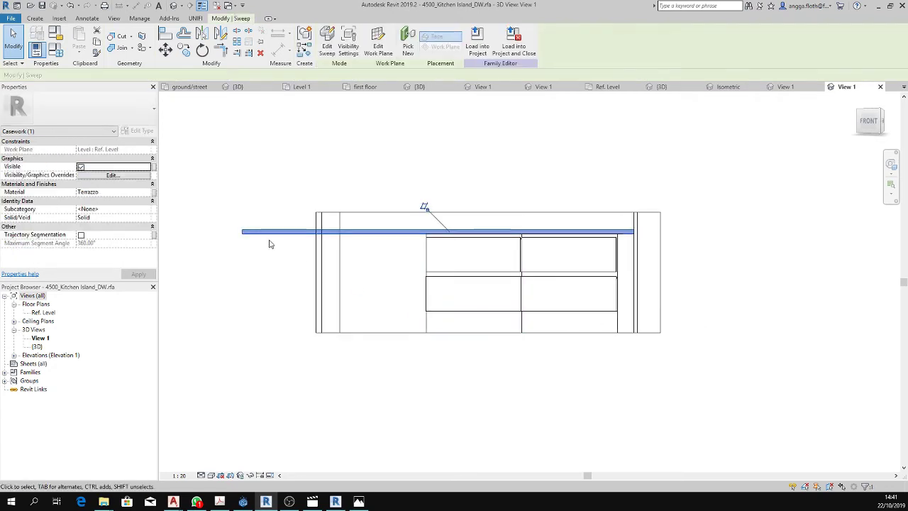
Switch to the Ref. Level floor plan and pan to the island.
key("Escape")
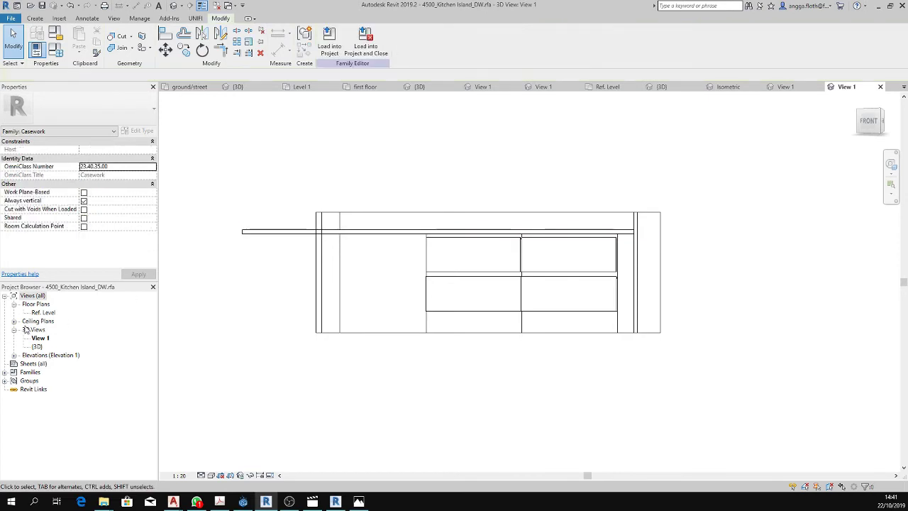
double_click(43, 312)
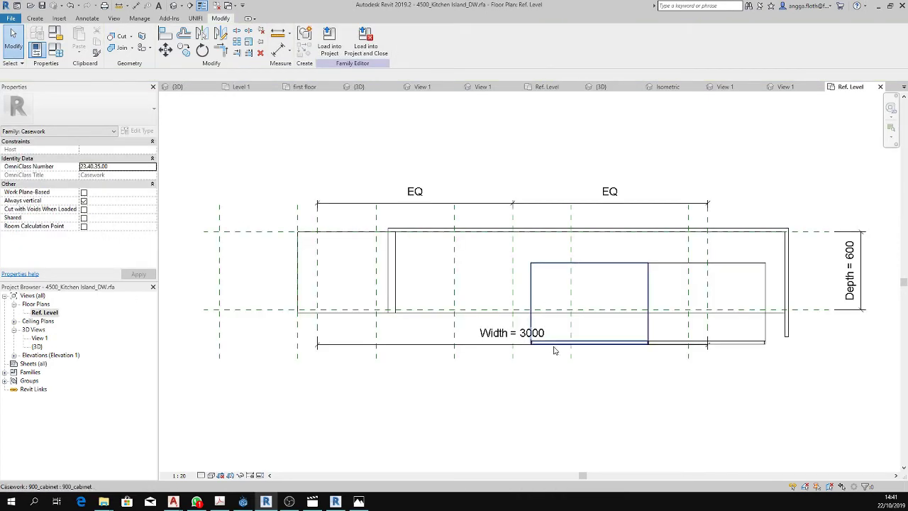
middle_click_drag(625, 371, 618, 371)
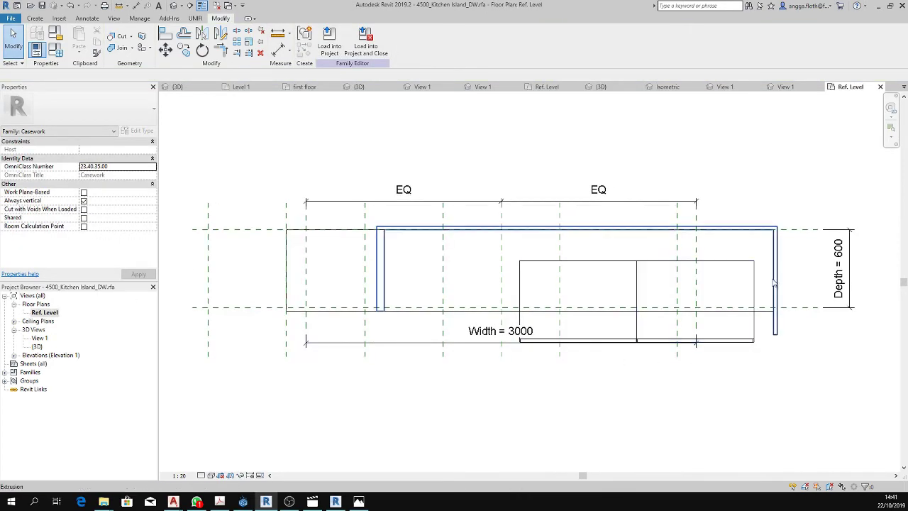
middle_click_drag(772, 279, 731, 285)
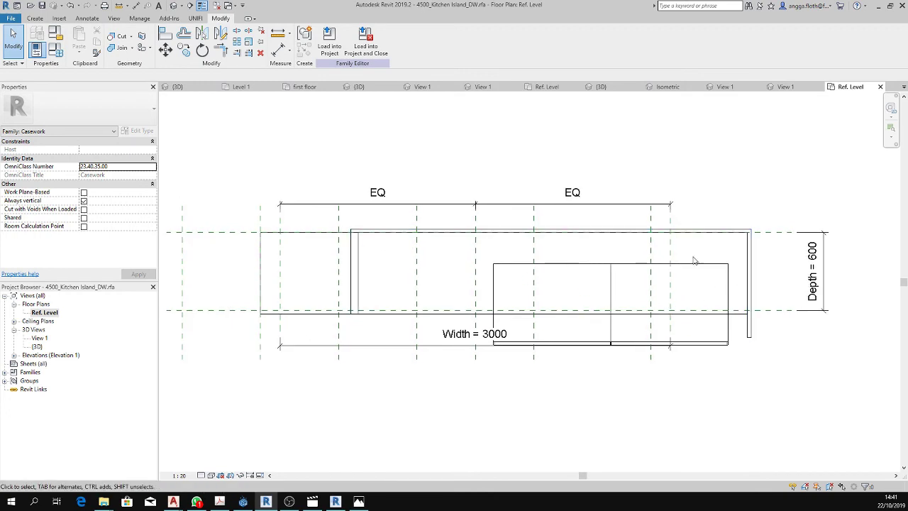
Inspect the U-shaped panel extrusion and the countertop sweep in plan.
left_click(748, 266)
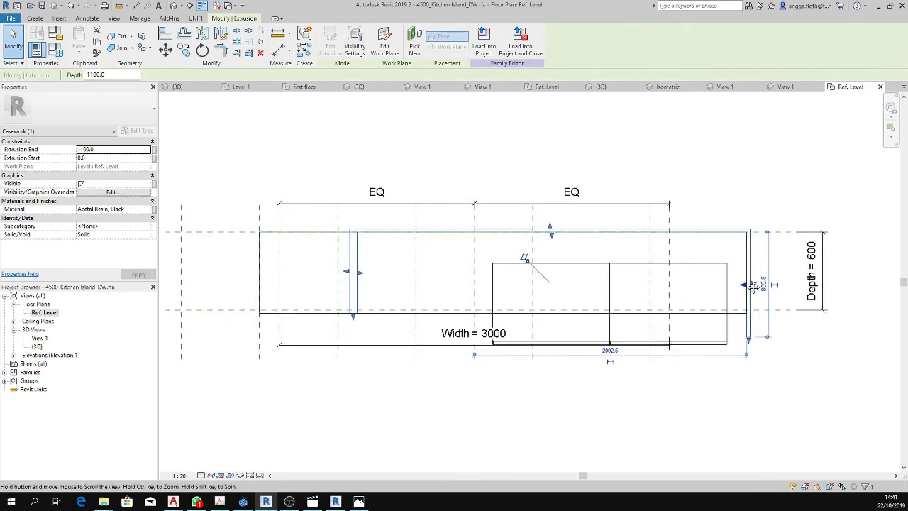
middle_click_drag(754, 287, 740, 283)
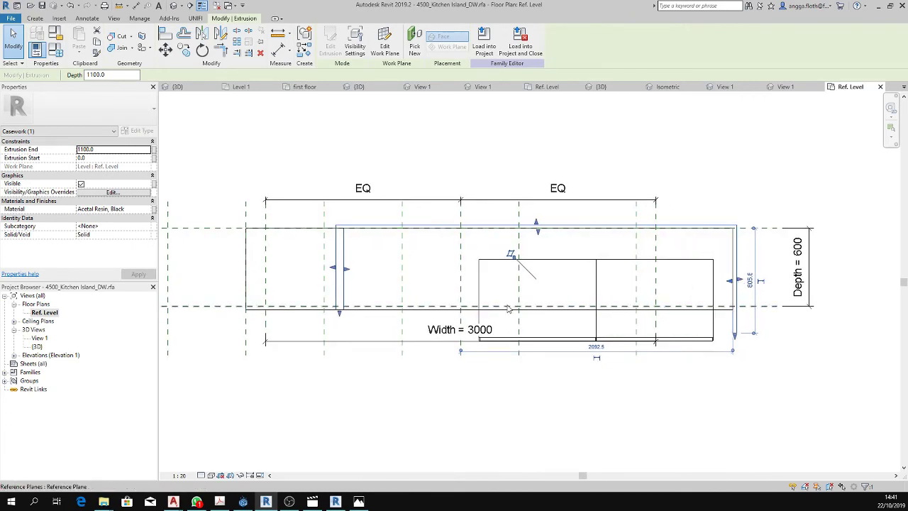
key("Escape")
left_click(441, 312)
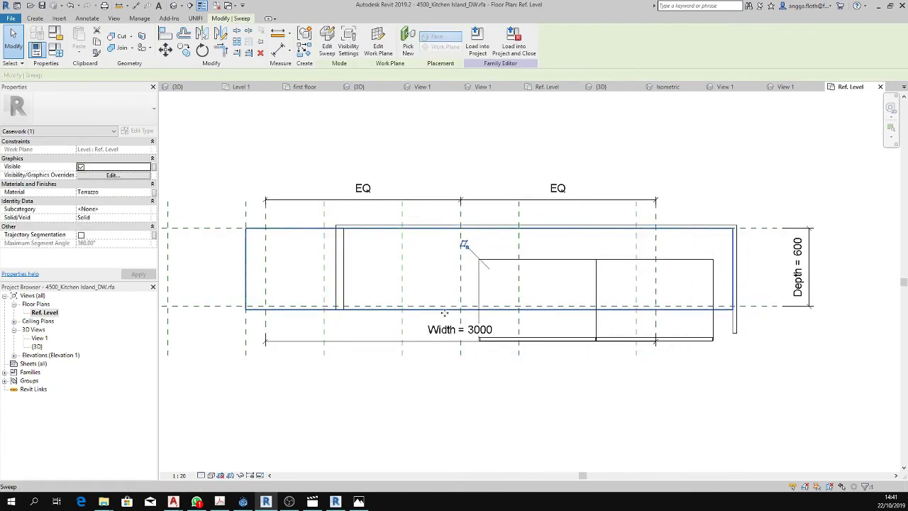
middle_click_drag(440, 315, 432, 328)
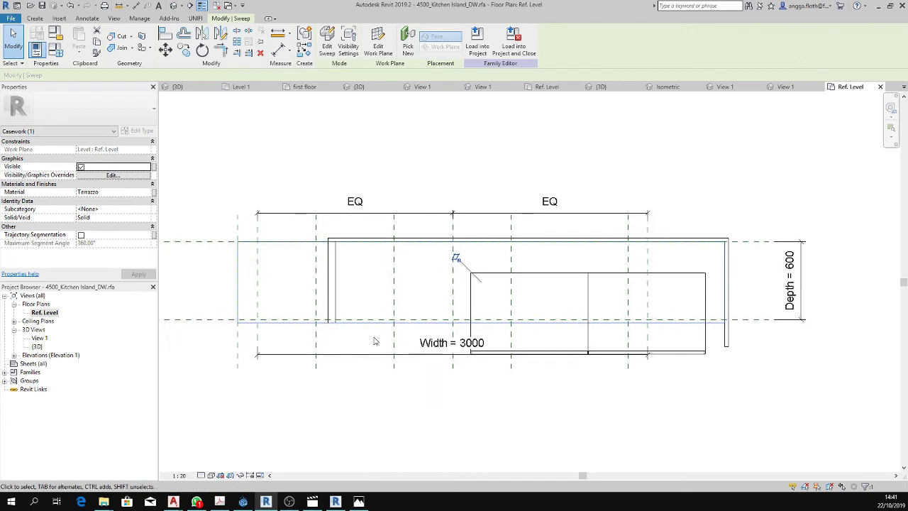
key("Escape")
Check a 900_cabinet unit and the panel extrusion's right-side shape handle.
left_click(471, 301)
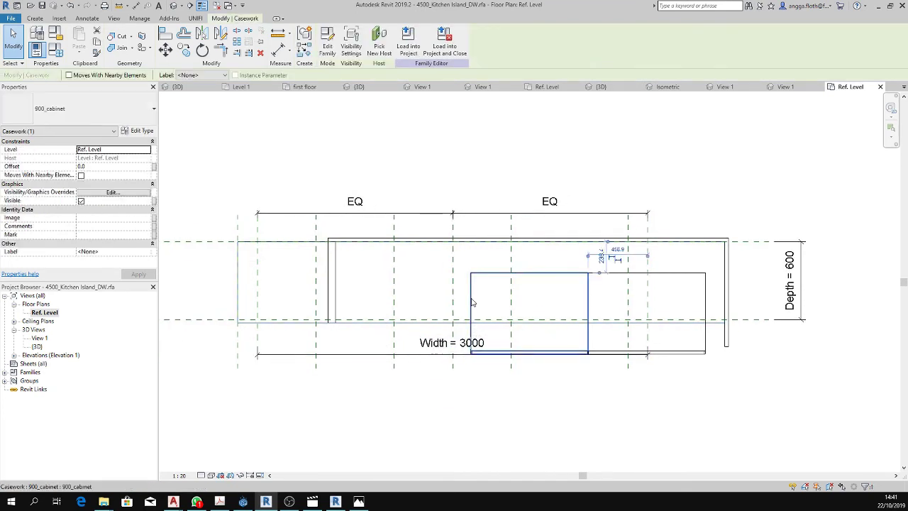
left_click(618, 283)
left_click(727, 284)
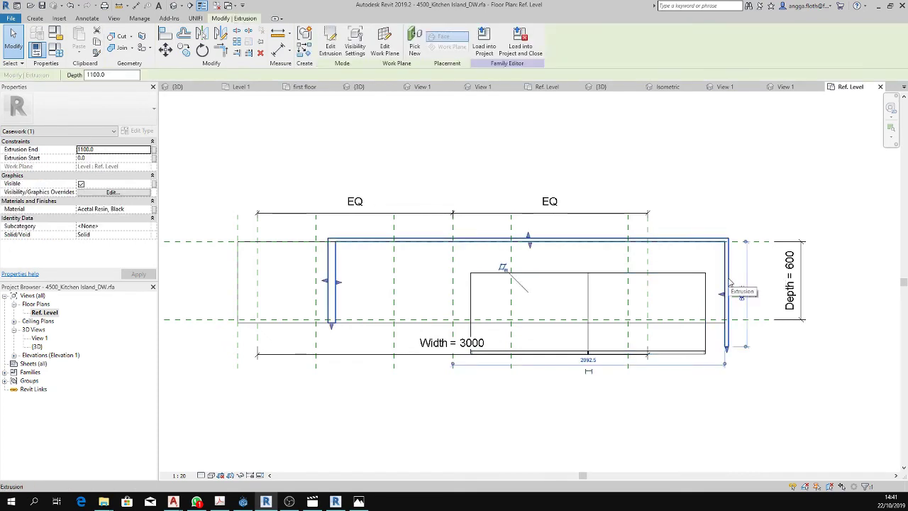
left_click(725, 294)
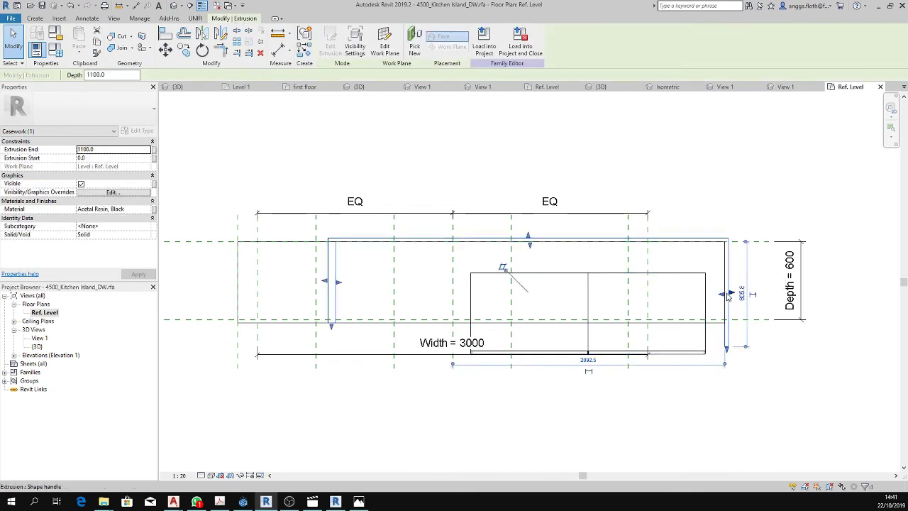
key("Escape")
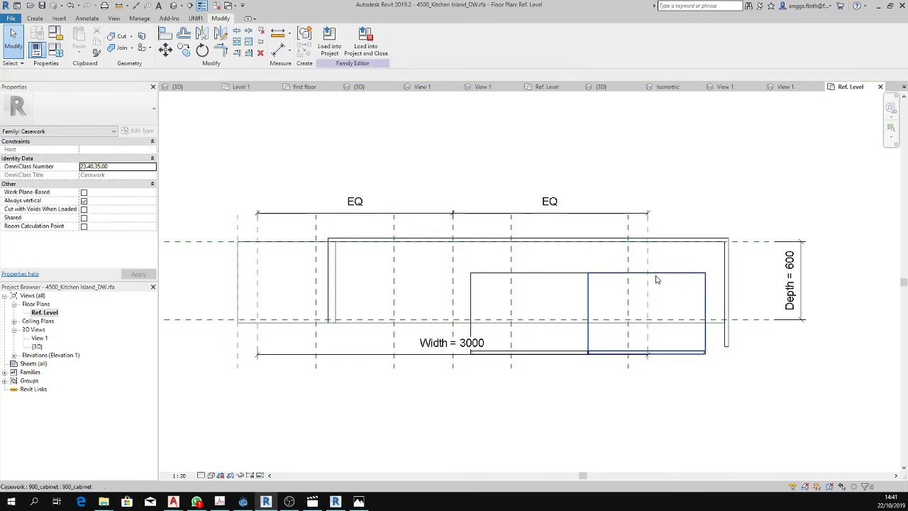
scroll(631, 276, "down", 1)
middle_click_drag(630, 276, 578, 275)
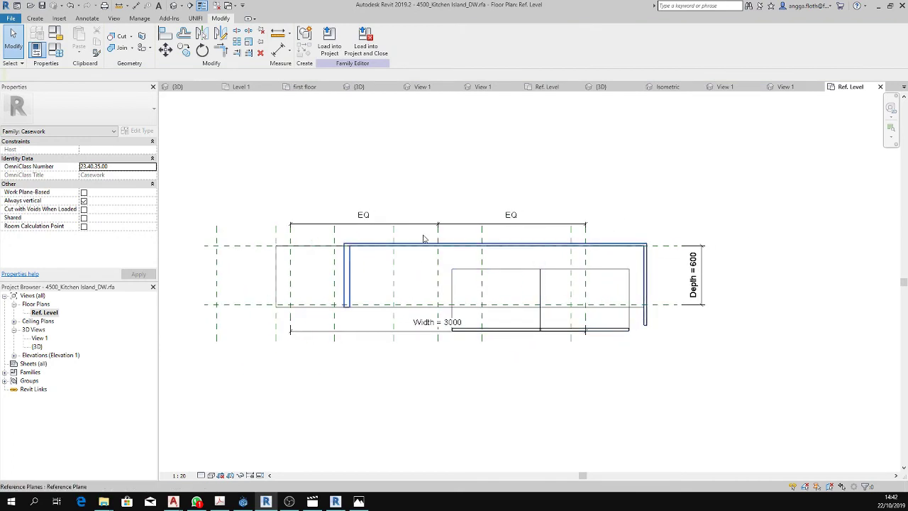
left_click(881, 87)
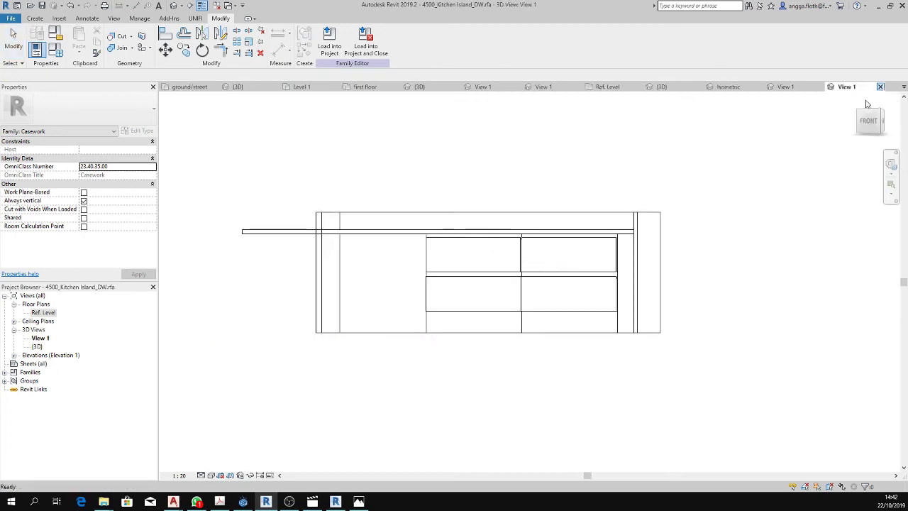
left_click(354, 234)
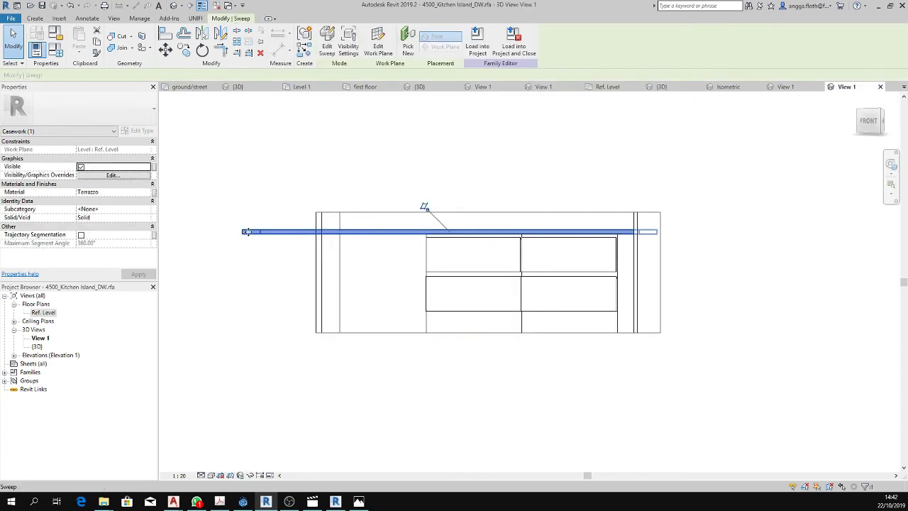
key("Escape")
double_click(35, 346)
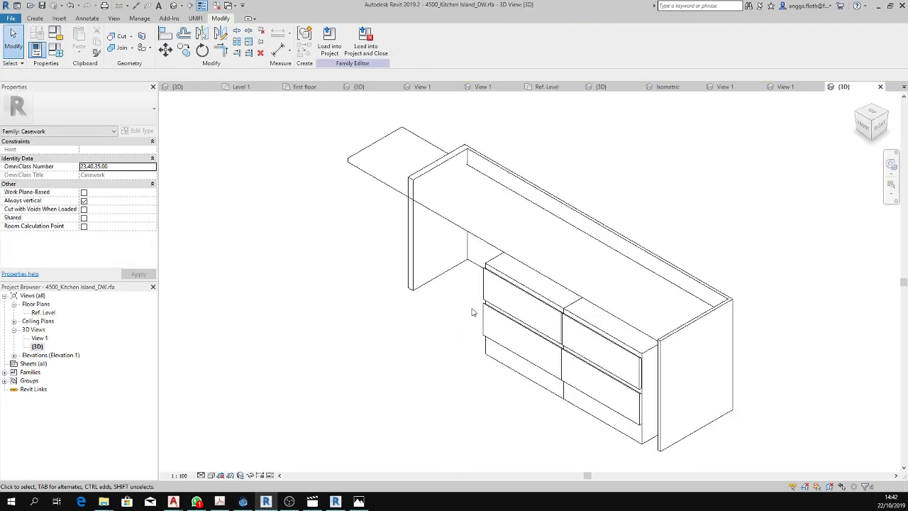
middle_click_drag(470, 329, 381, 321, "shift")
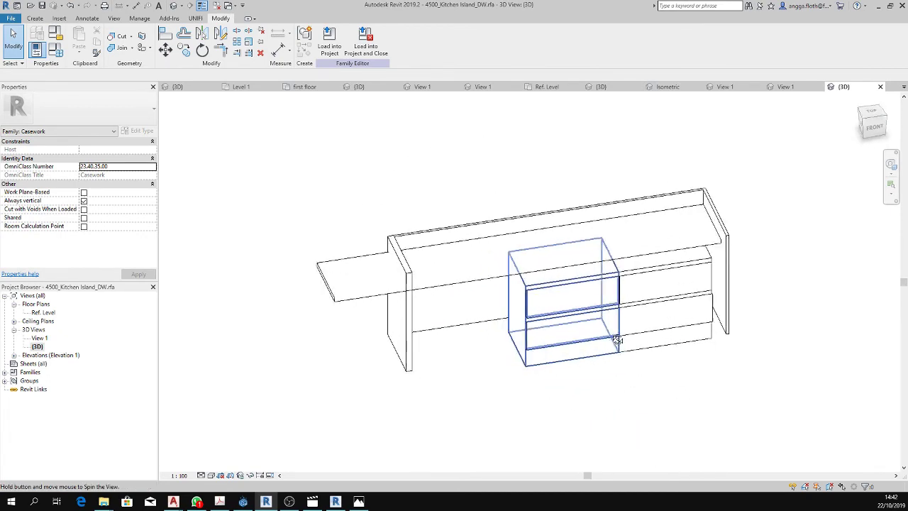
left_click(375, 305)
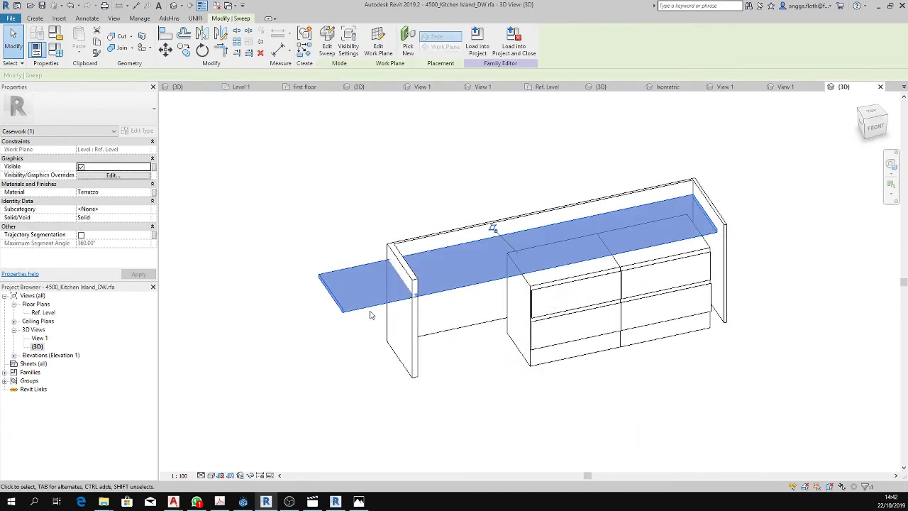
key("Delete")
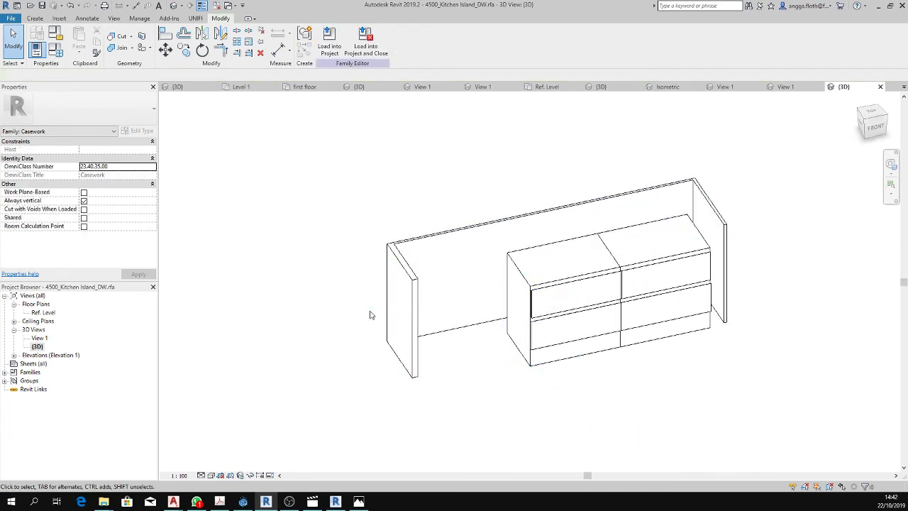
key("ctrl+z")
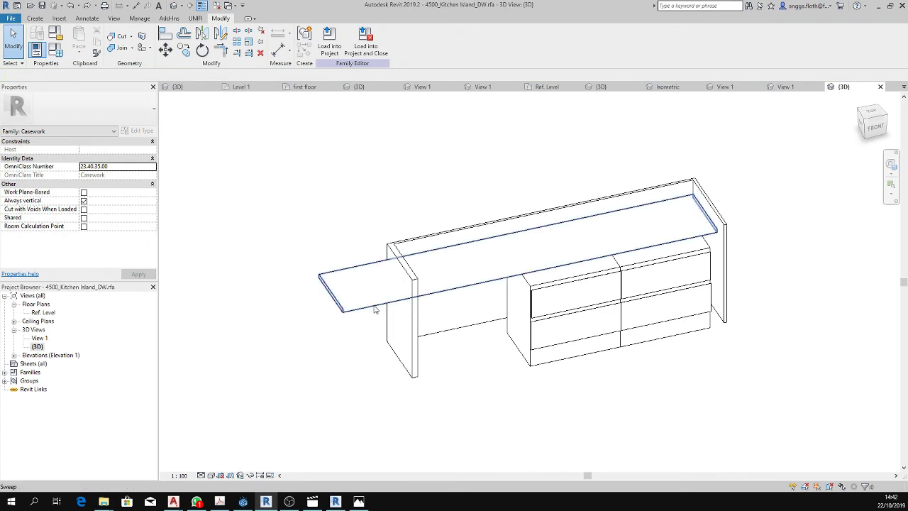
left_click(375, 306)
double_click(40, 312)
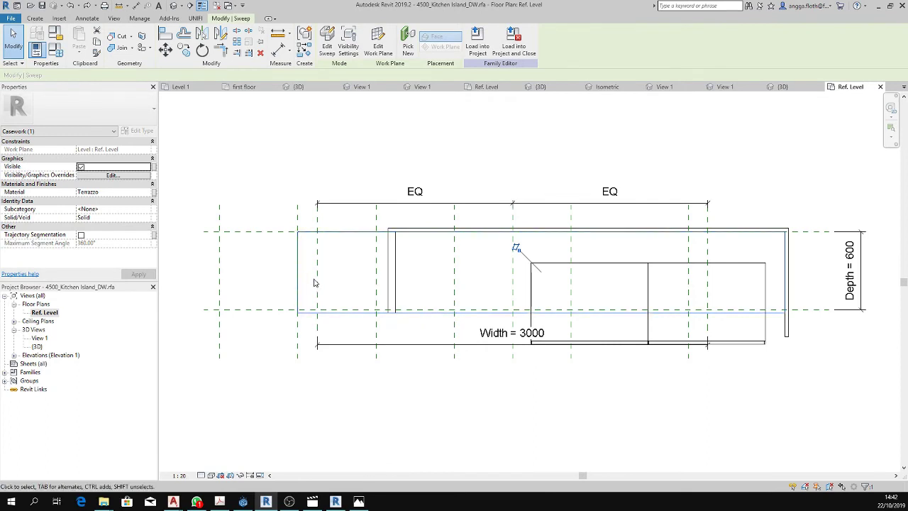
Drag the countertop sweep path's left end to the side panel, shortening it to about 2992.5.
left_click(312, 281)
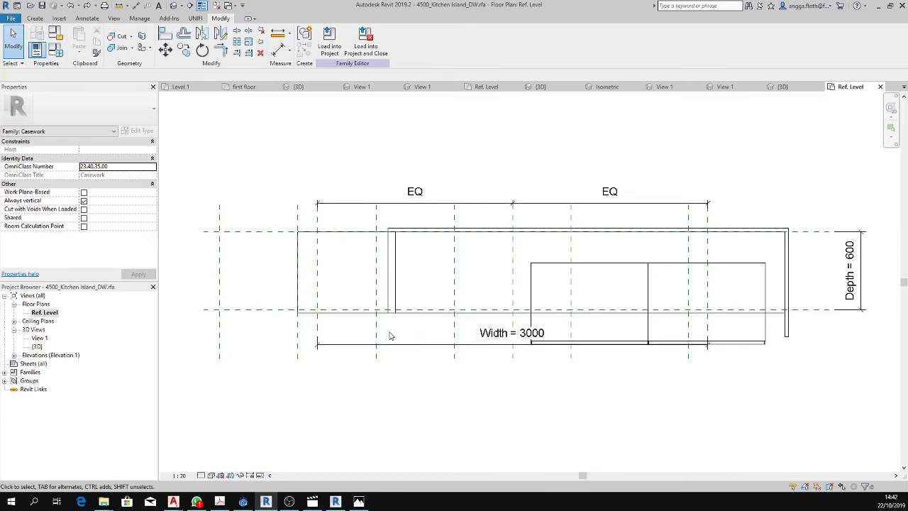
left_click(338, 314)
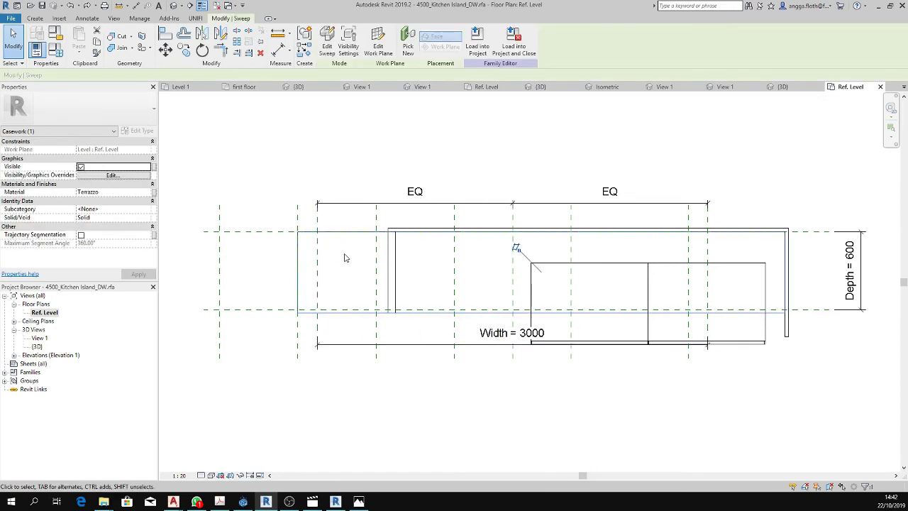
left_click(327, 43)
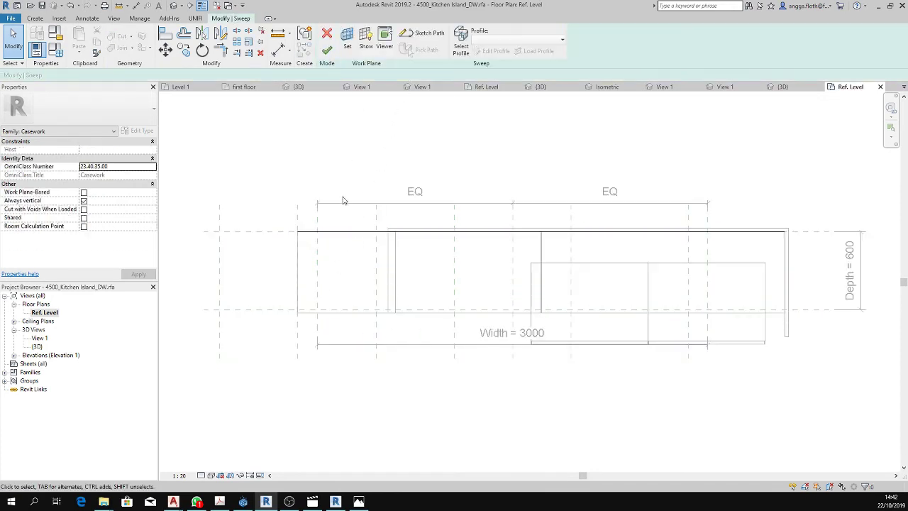
left_click(366, 234)
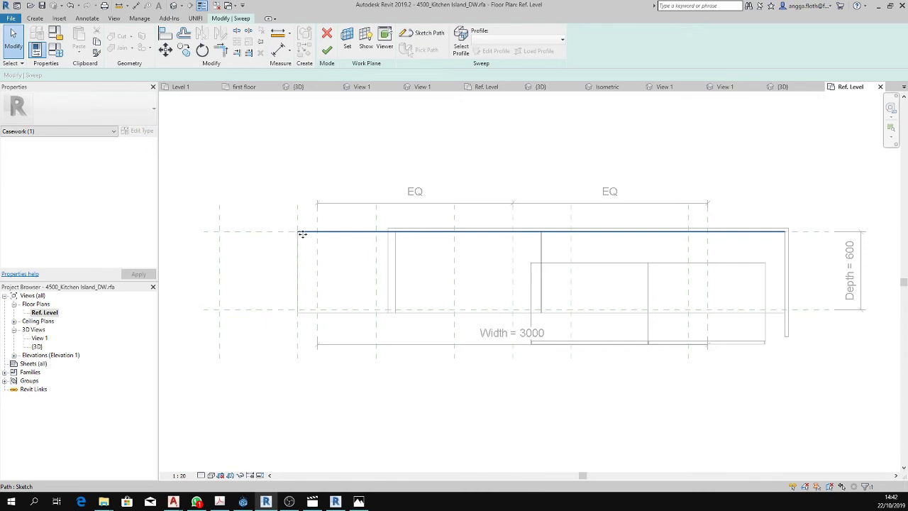
left_click(424, 32)
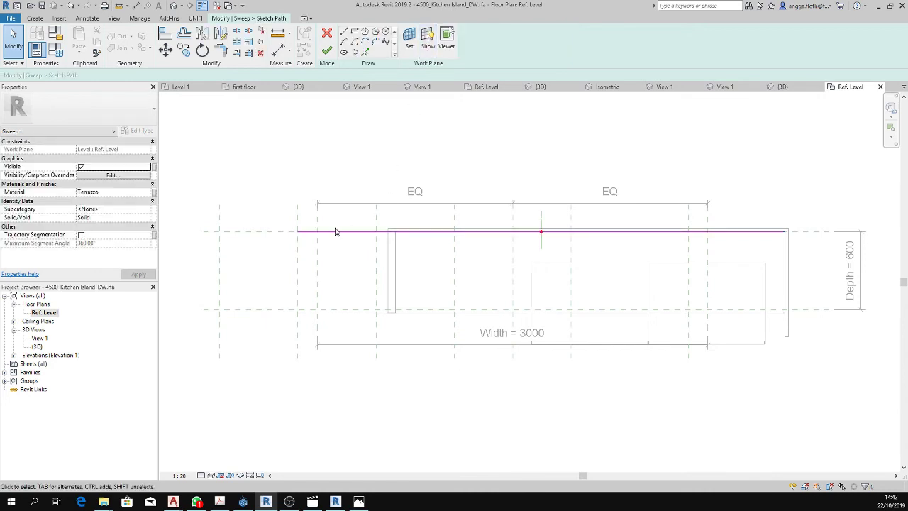
left_click(298, 231)
left_click_drag(299, 231, 395, 231)
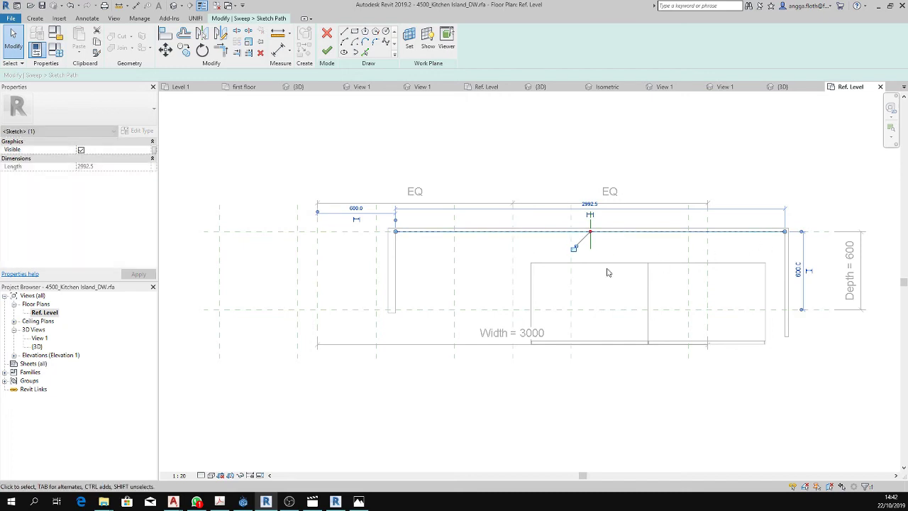
left_click(327, 50)
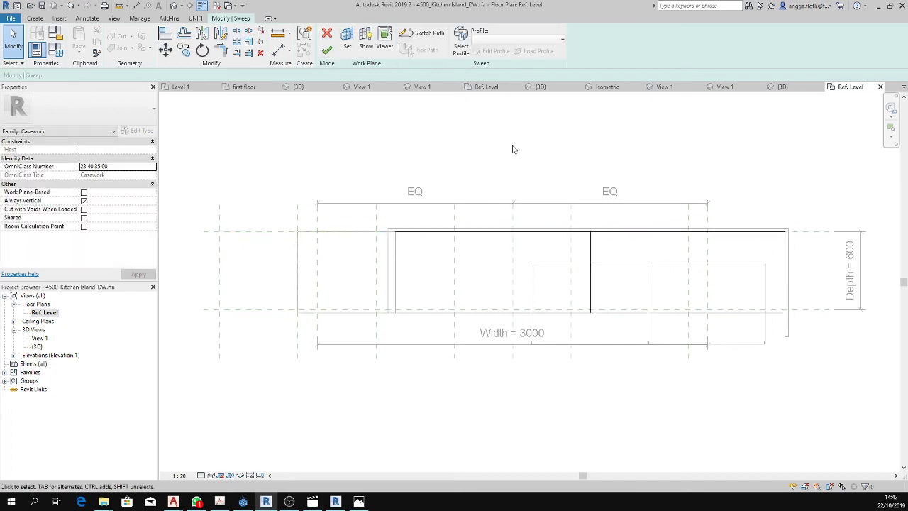
left_click(327, 51)
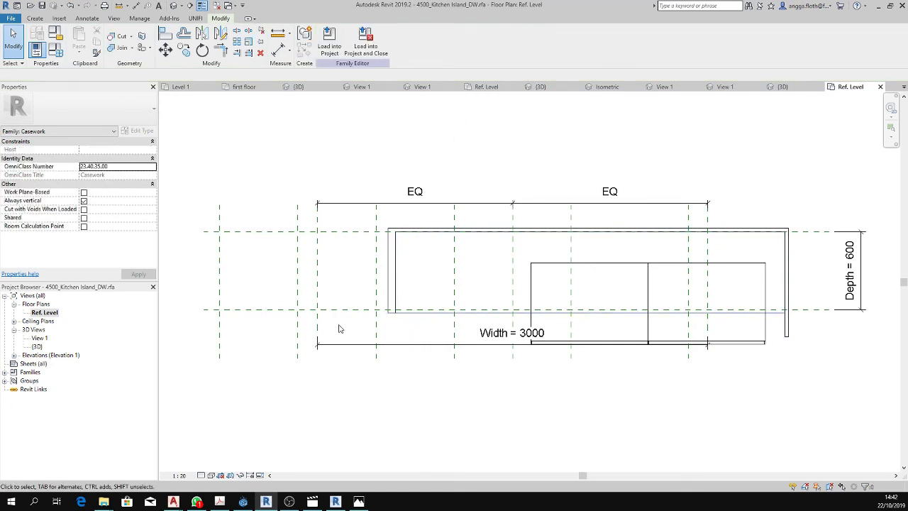
double_click(39, 345)
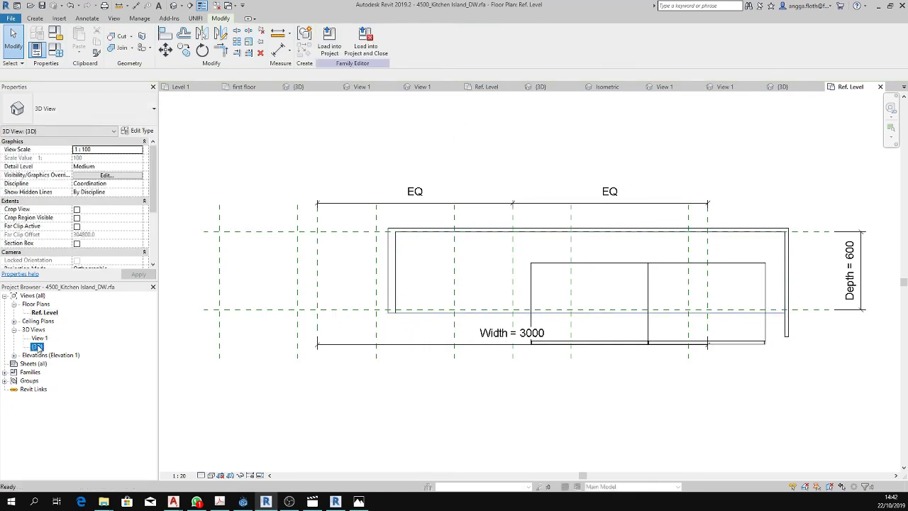
middle_click_drag(621, 371, 565, 348, "shift")
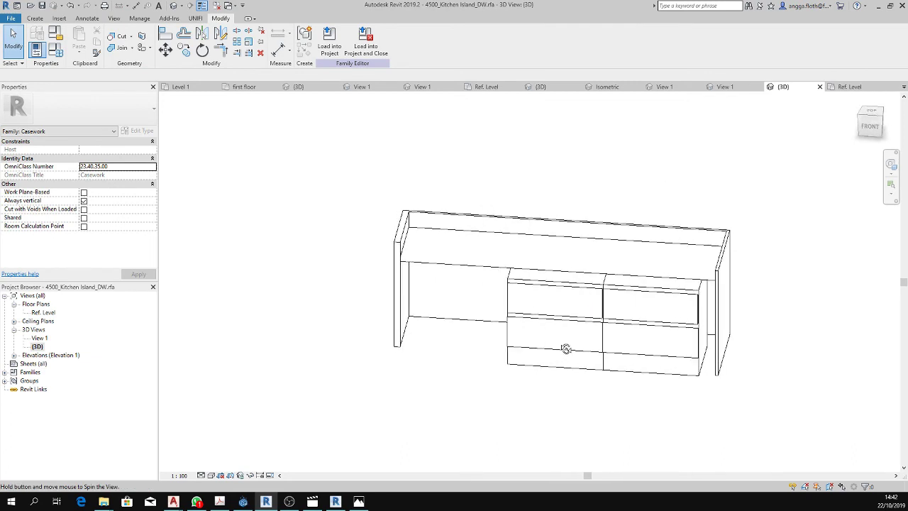
double_click(41, 312)
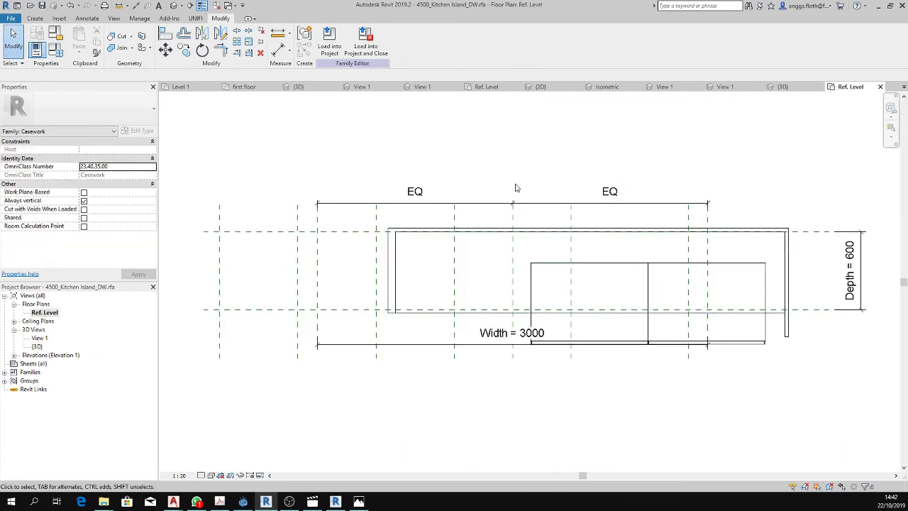
left_click_drag(524, 172, 773, 396)
Move the cabinet pair against the countertop's back corner and touch up the side panel corner.
left_click(783, 366)
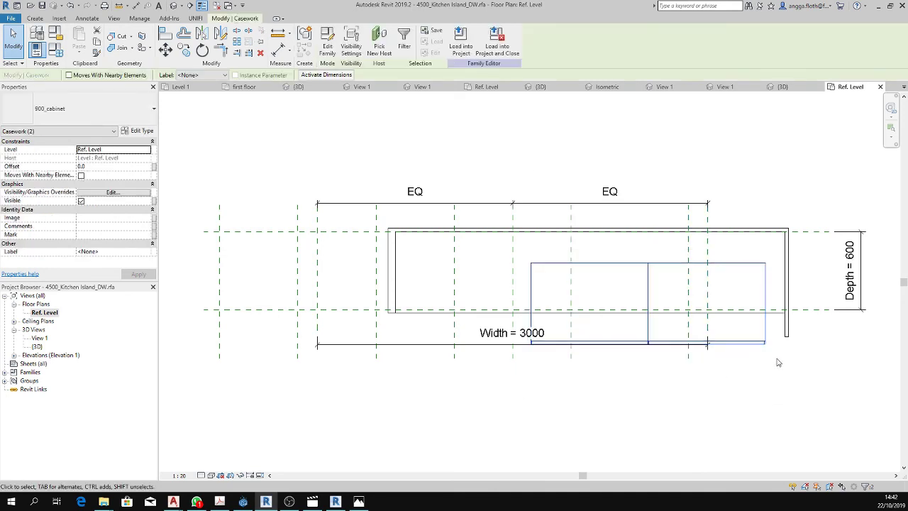
left_click(166, 50)
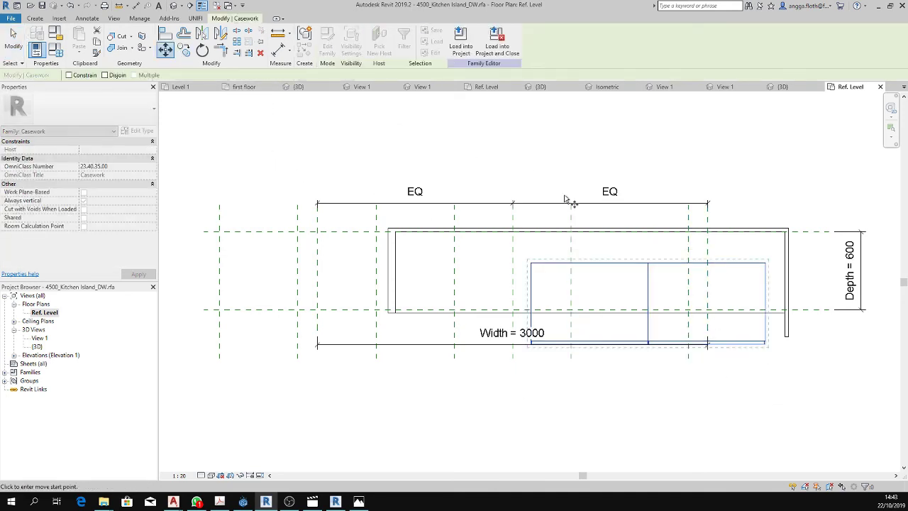
left_click(765, 263)
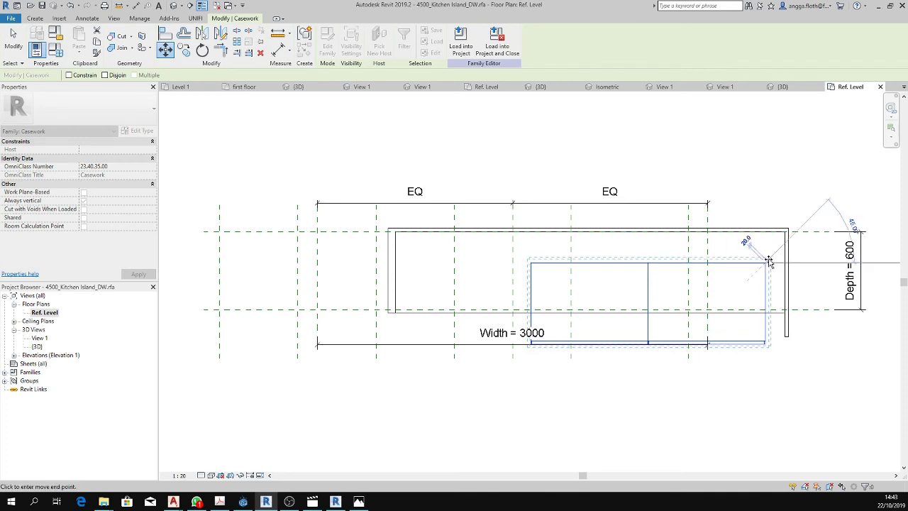
left_click(784, 232)
key("Escape")
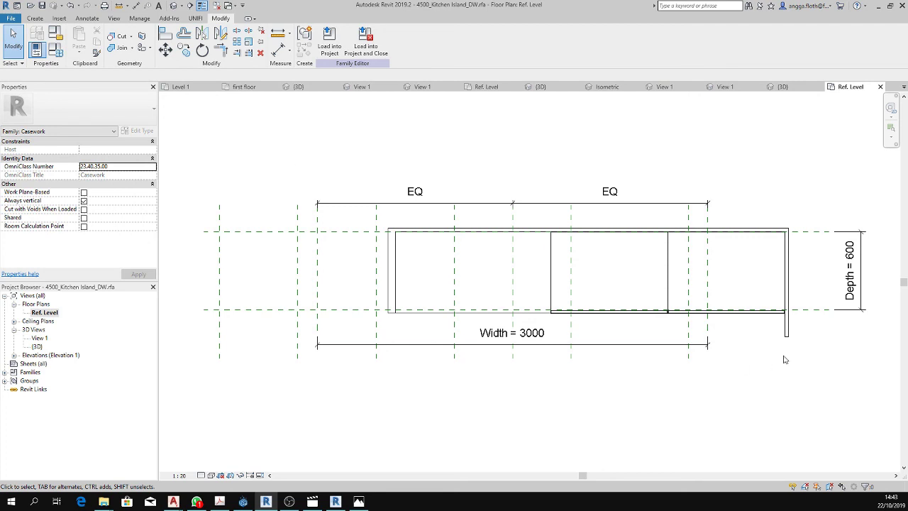
left_click(786, 321)
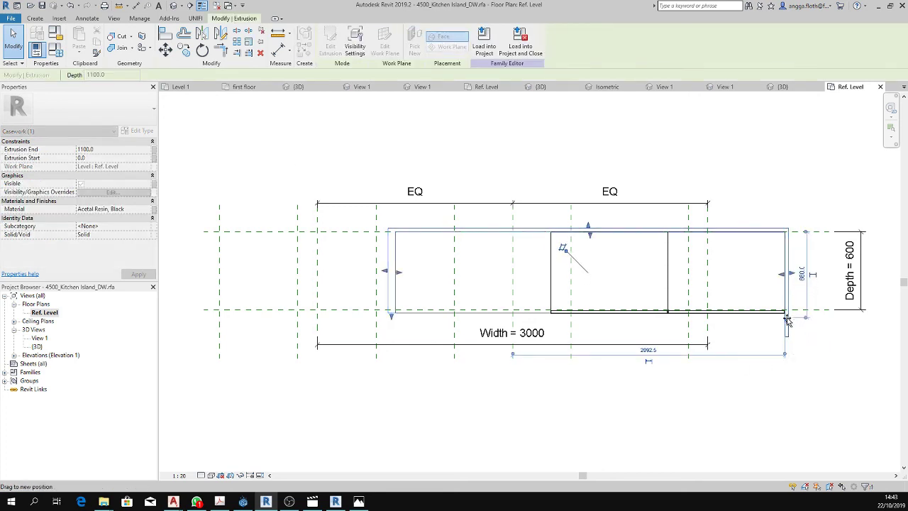
left_click_drag(787, 319, 787, 320)
left_click(801, 340)
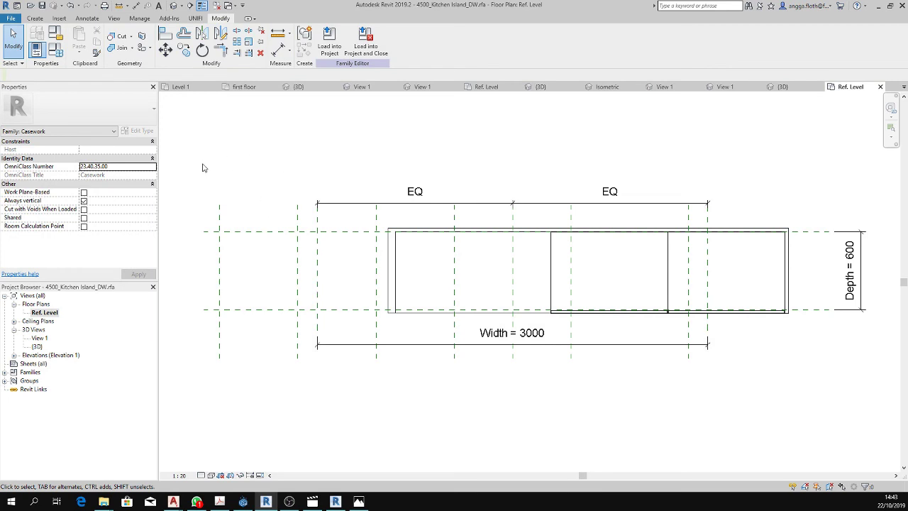
Check the island in 3D and load the family into the project.
double_click(37, 346)
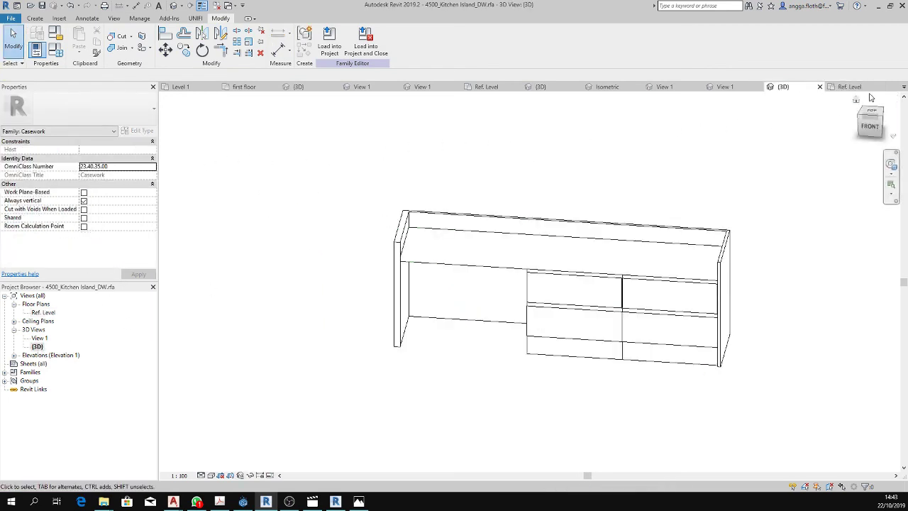
left_click(365, 44)
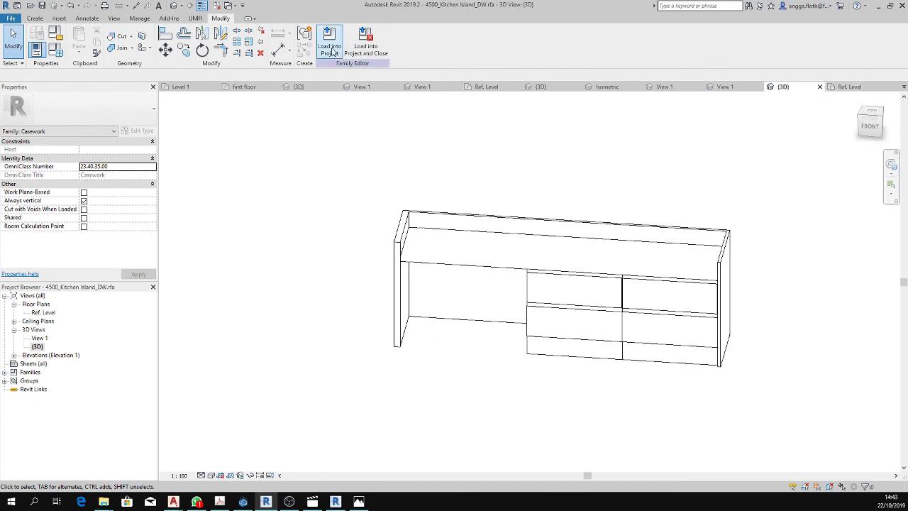
left_click(428, 320)
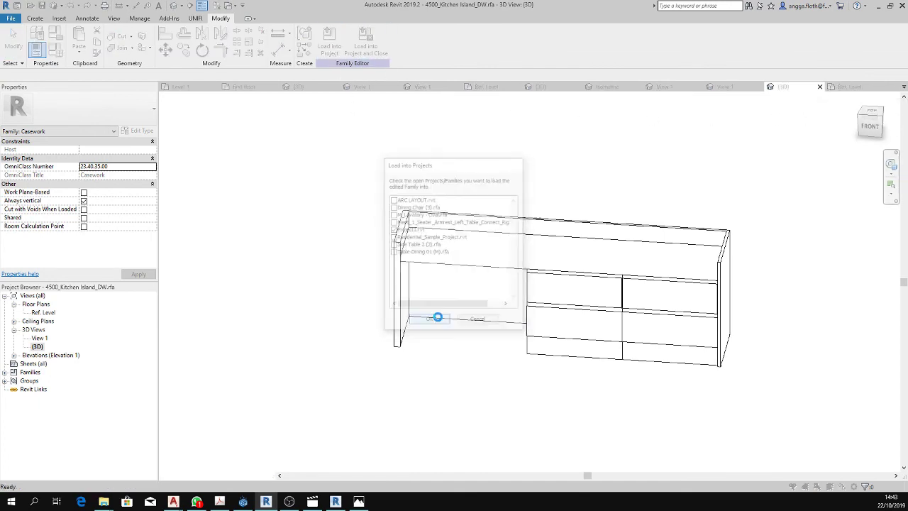
Overwrite the existing family version, then nudge the island left and down until it reads 1770.
left_click(413, 252)
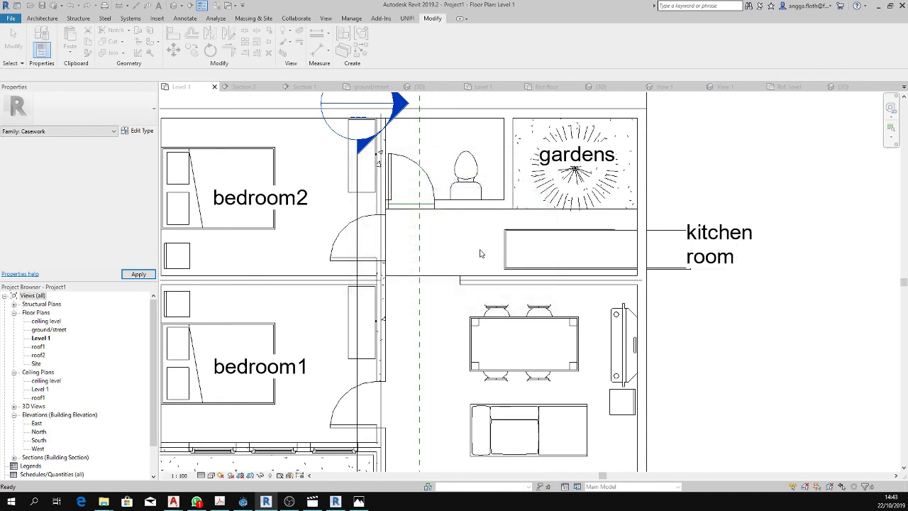
left_click(605, 235)
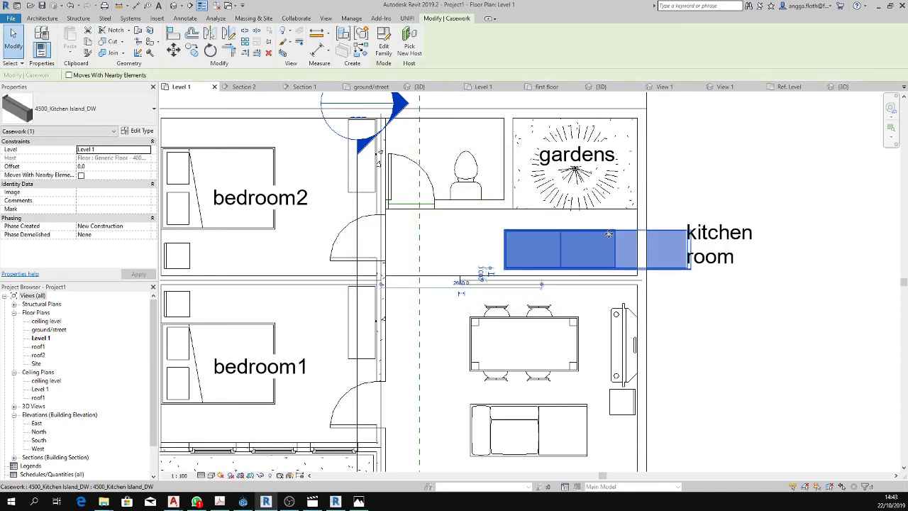
key("Left")
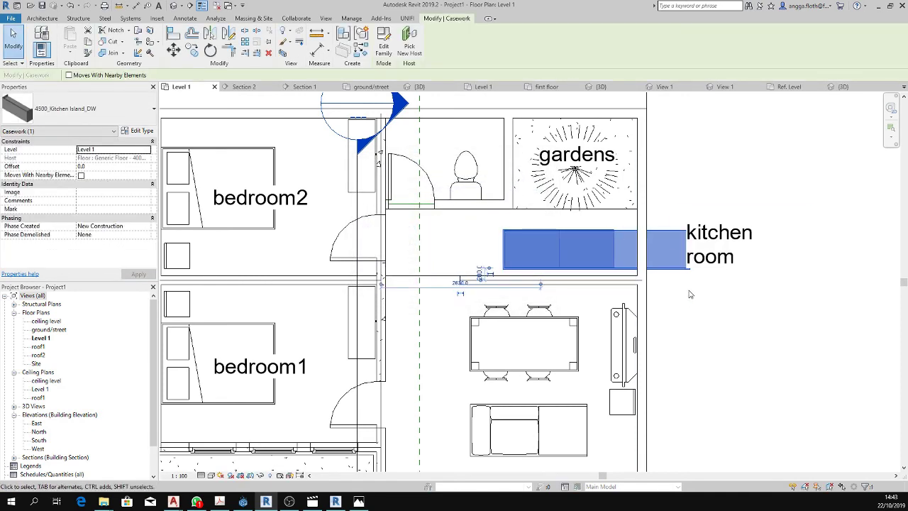
key("Left")
key("Left")
key("Left")
key("Left")
key("Left")
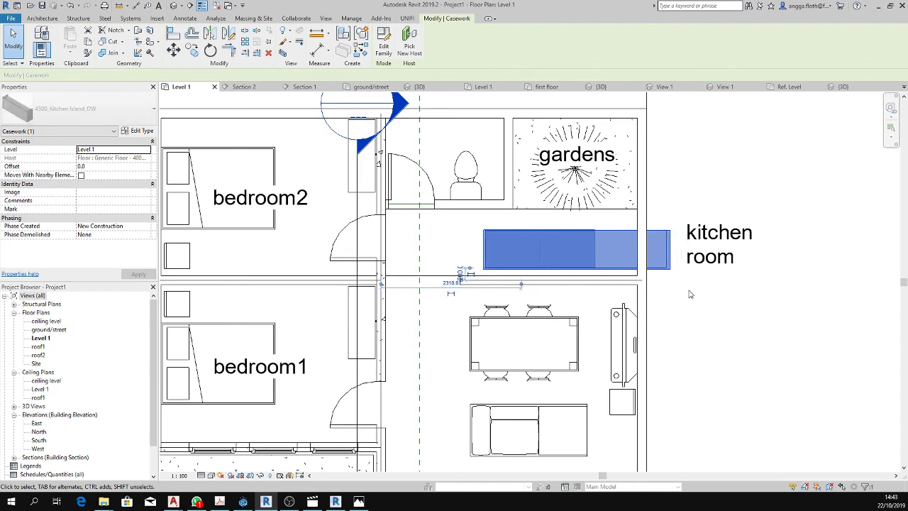
key("Left")
key("Left")
key("Left")
key("Left")
key("Left")
key("Left")
key("Left")
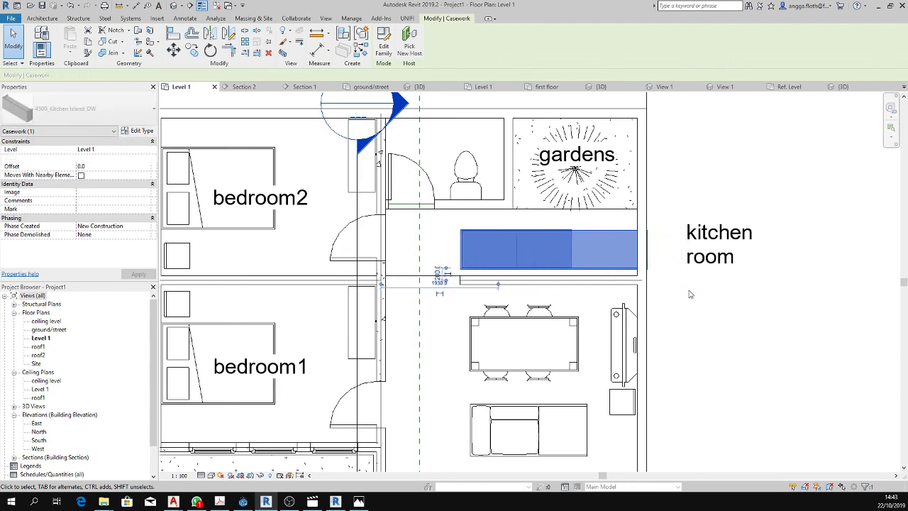
key("Left")
key("Left")
key("Left")
key("Left")
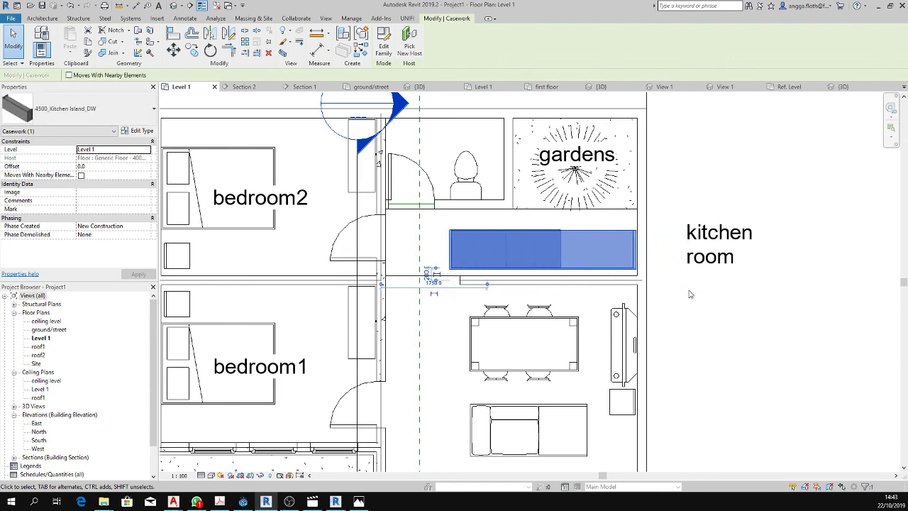
key("Left")
key("Left")
key("Down")
key("Down")
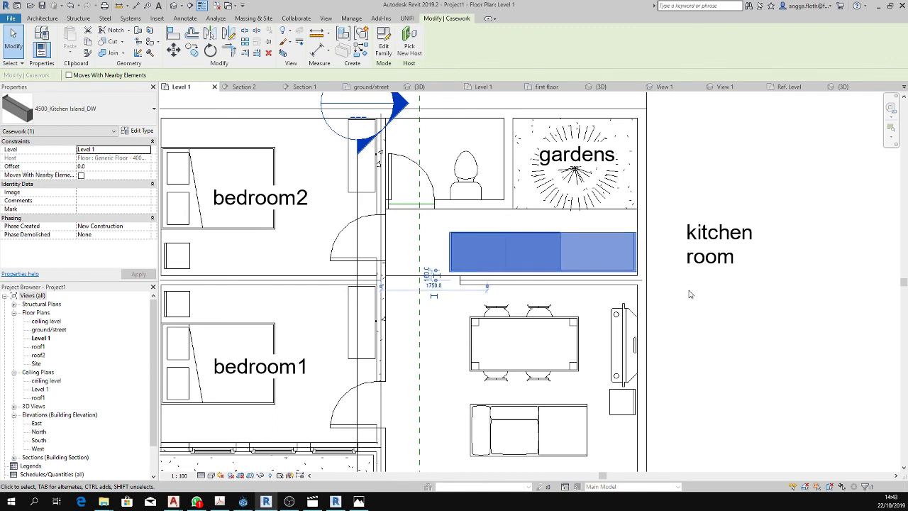
key("Down")
key("Down")
key("Right")
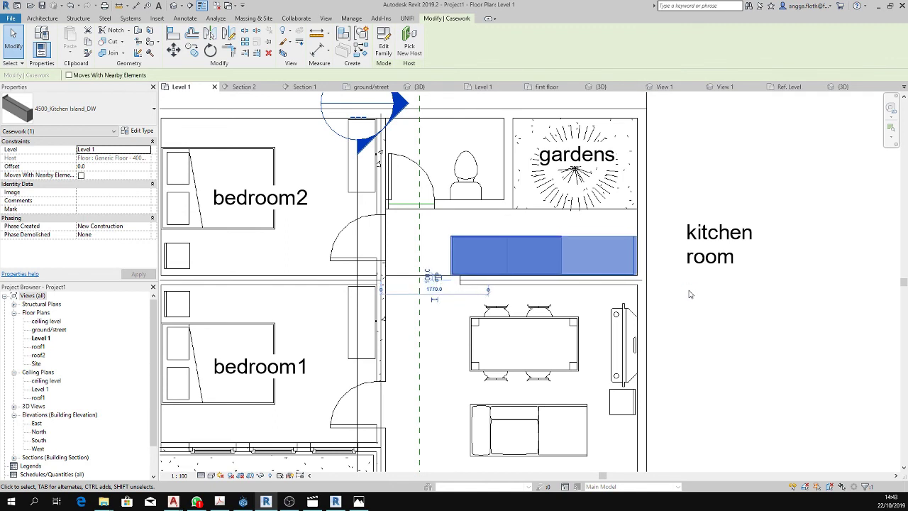
Reselect the kitchen island and bring up its Type Properties.
left_click(689, 293)
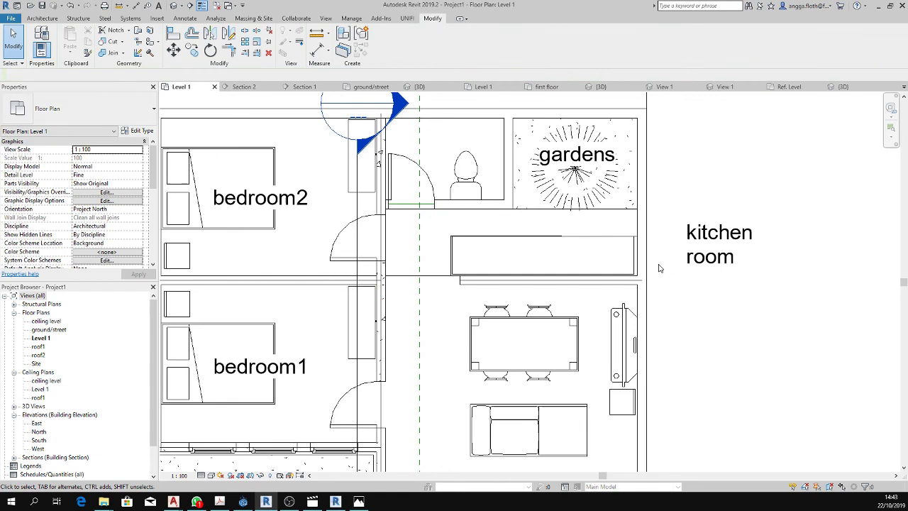
left_click(567, 239)
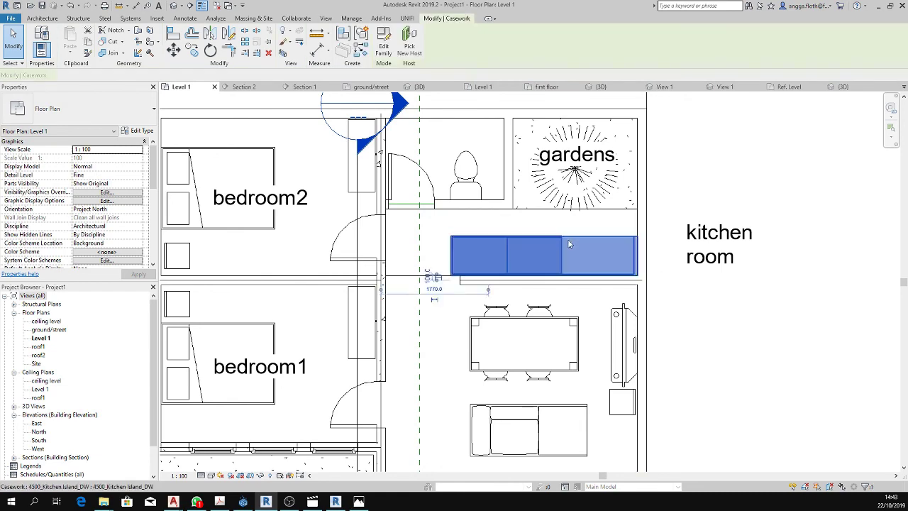
left_click(137, 130)
Check the 3000 Width value and cancel the Type Properties dialog.
left_click(611, 261)
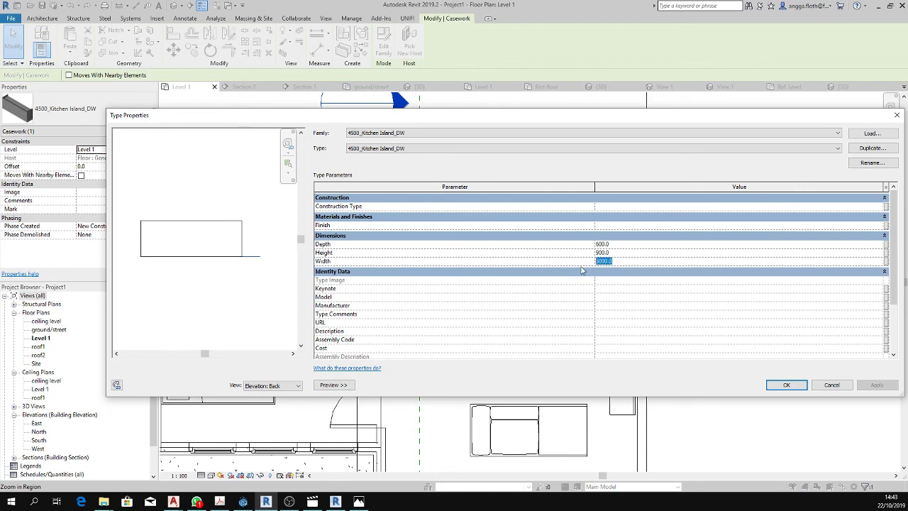
left_click(835, 389)
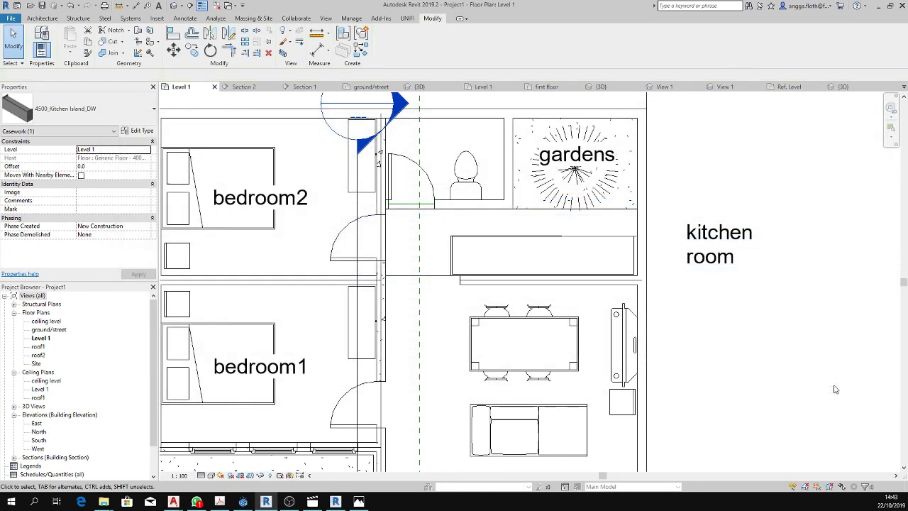